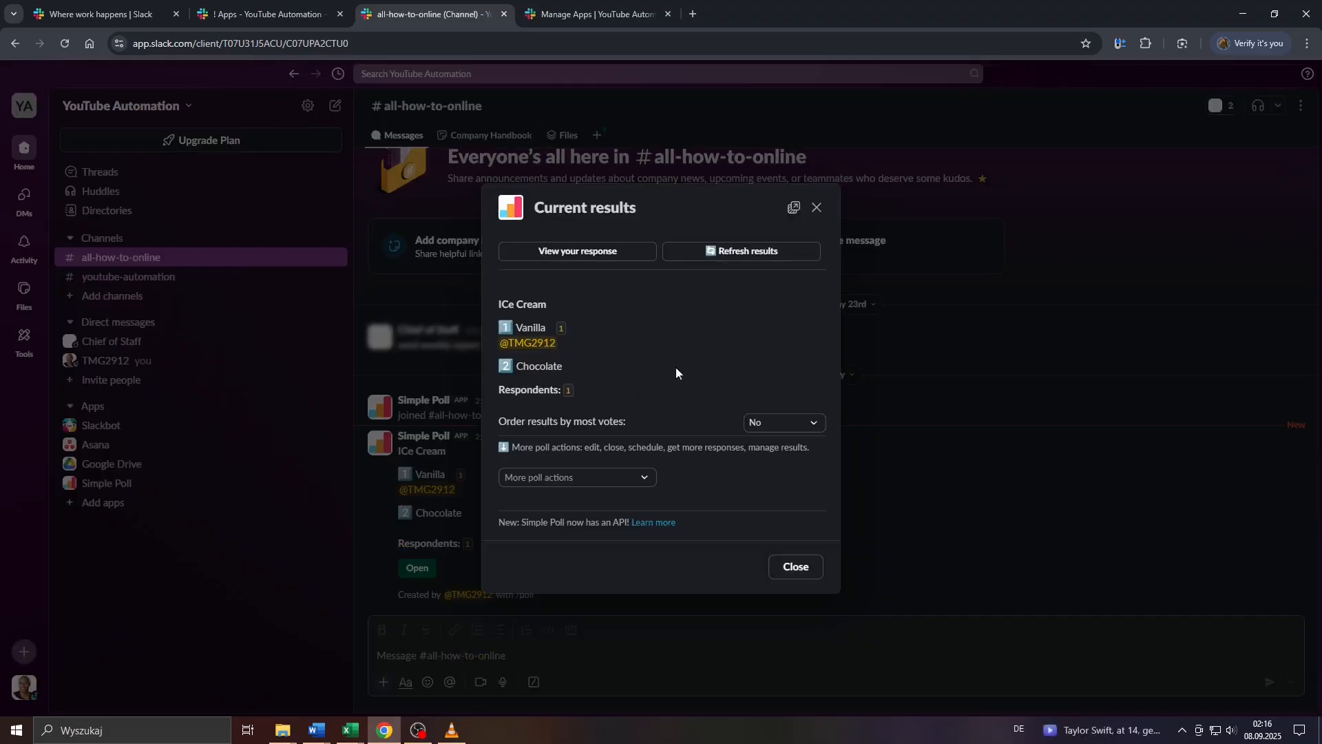
Check the submitted response to the ICe Cream poll, return to its current results, and close the poll dialog
{"action": "left_click", "coordinate": [619, 249]}
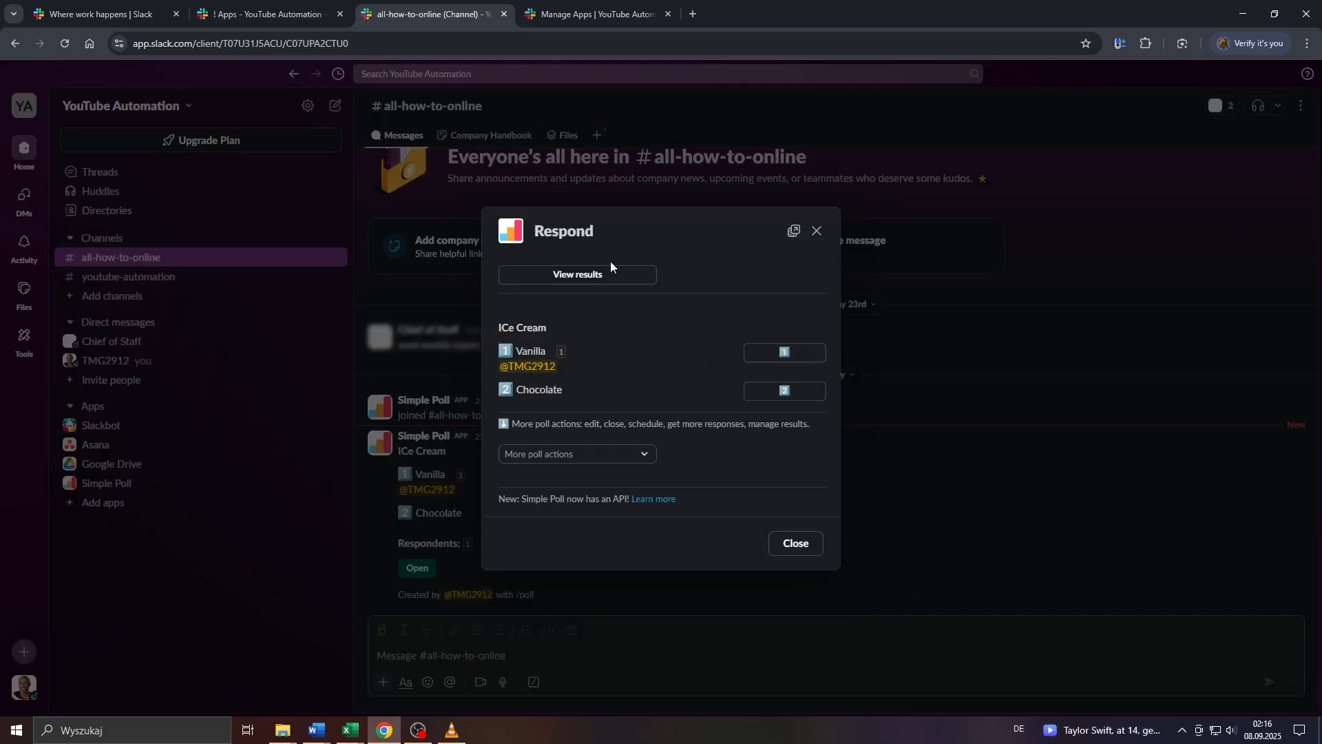
{"action": "left_click", "coordinate": [591, 274]}
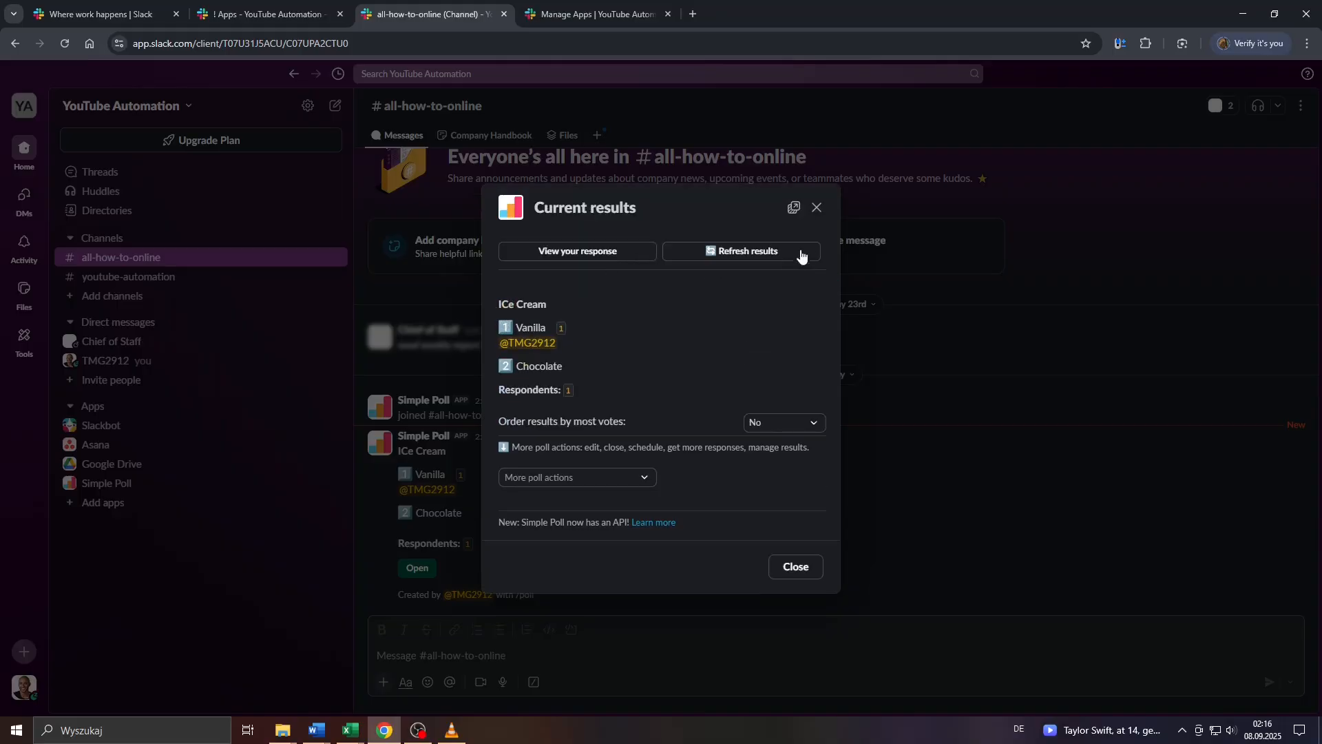
{"action": "left_click", "coordinate": [818, 209]}
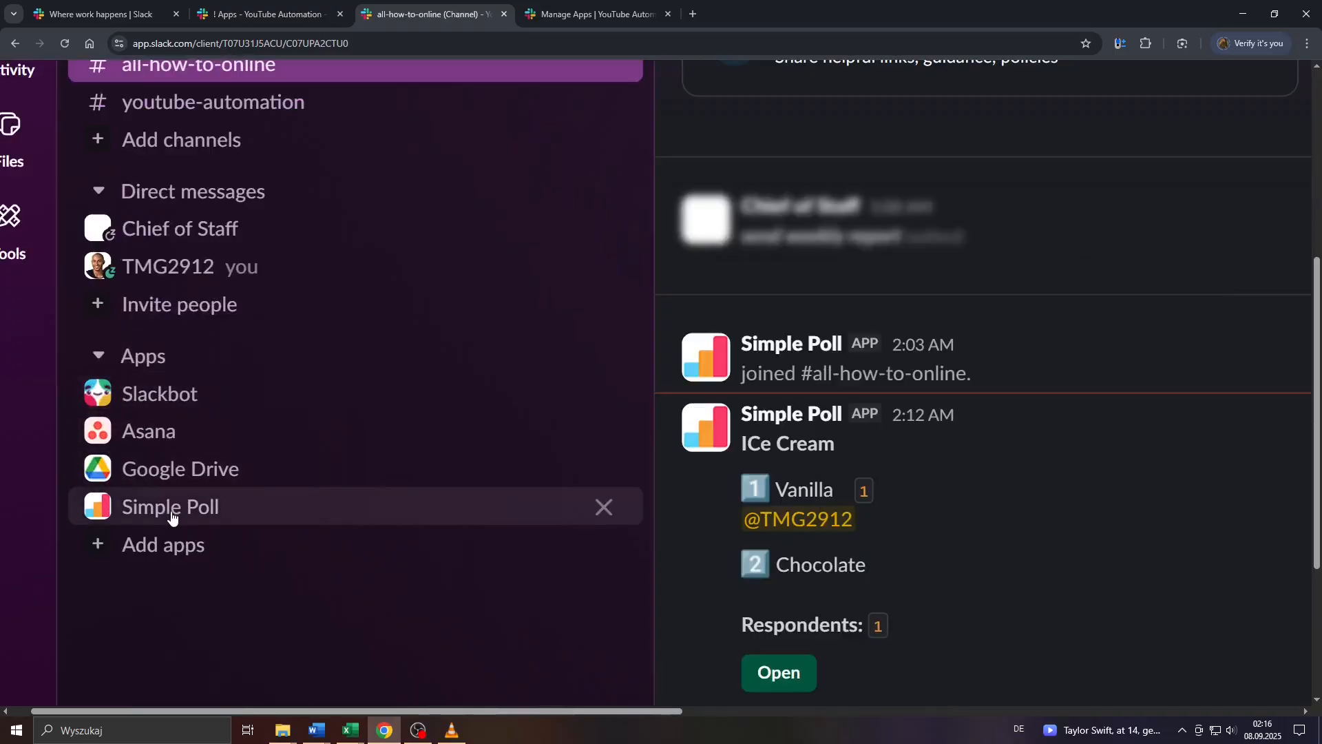
{"action": "key", "text": "ctrl+0"}
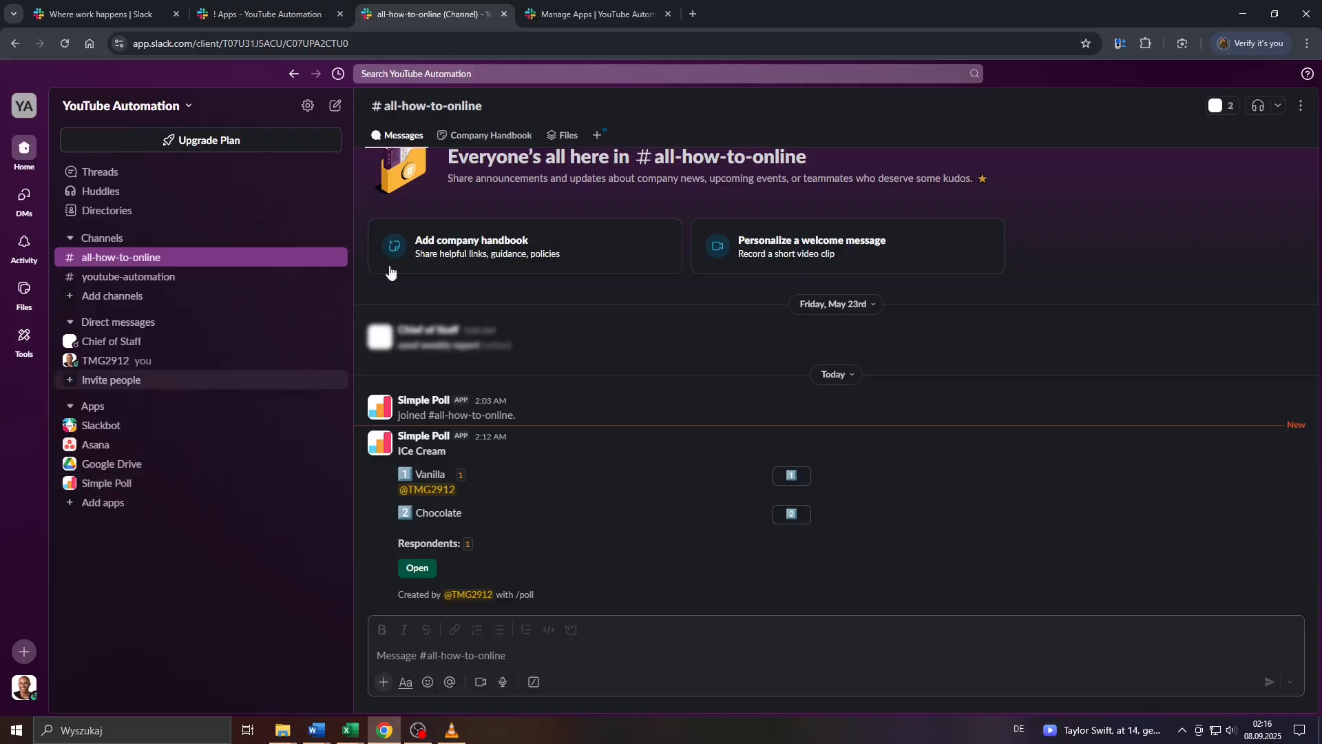
Refresh the list of installed apps and uninstall Simple Poll from the organization, confirming its removal
{"action": "left_click", "coordinate": [566, 6]}
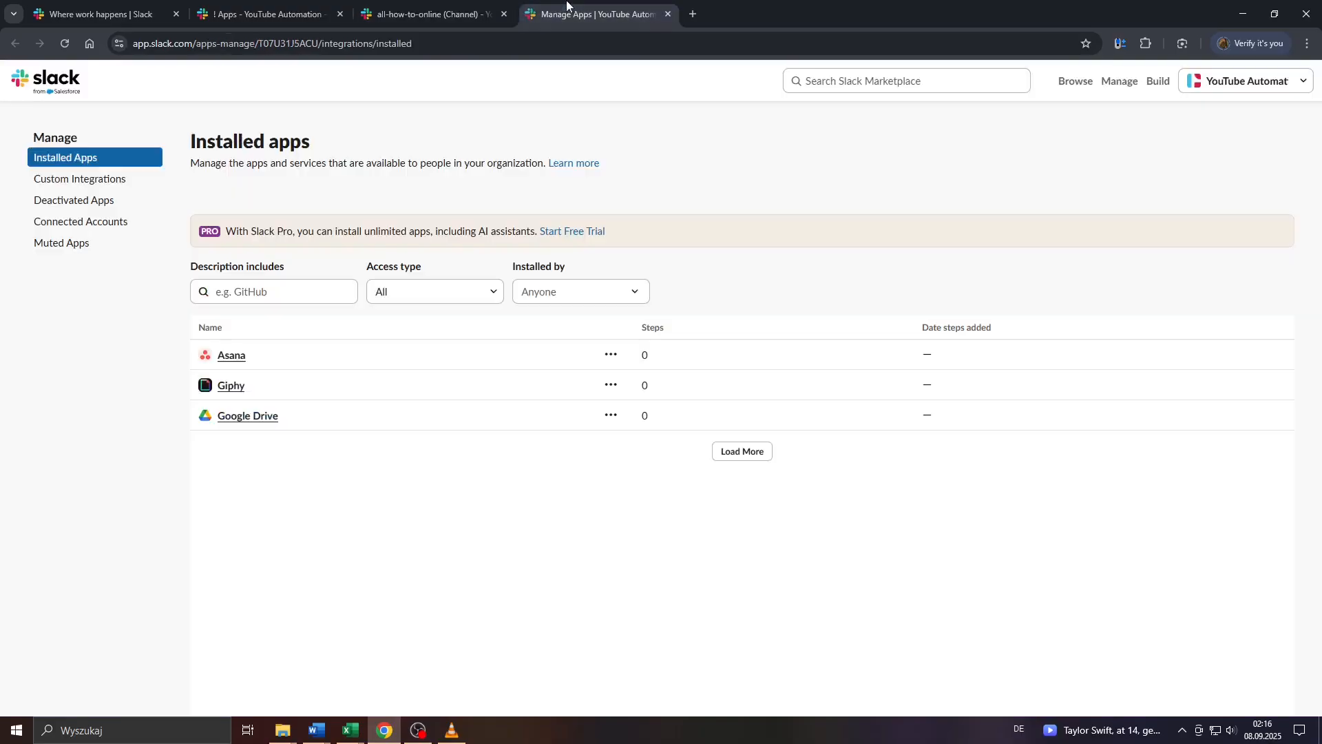
{"action": "left_click", "coordinate": [65, 44]}
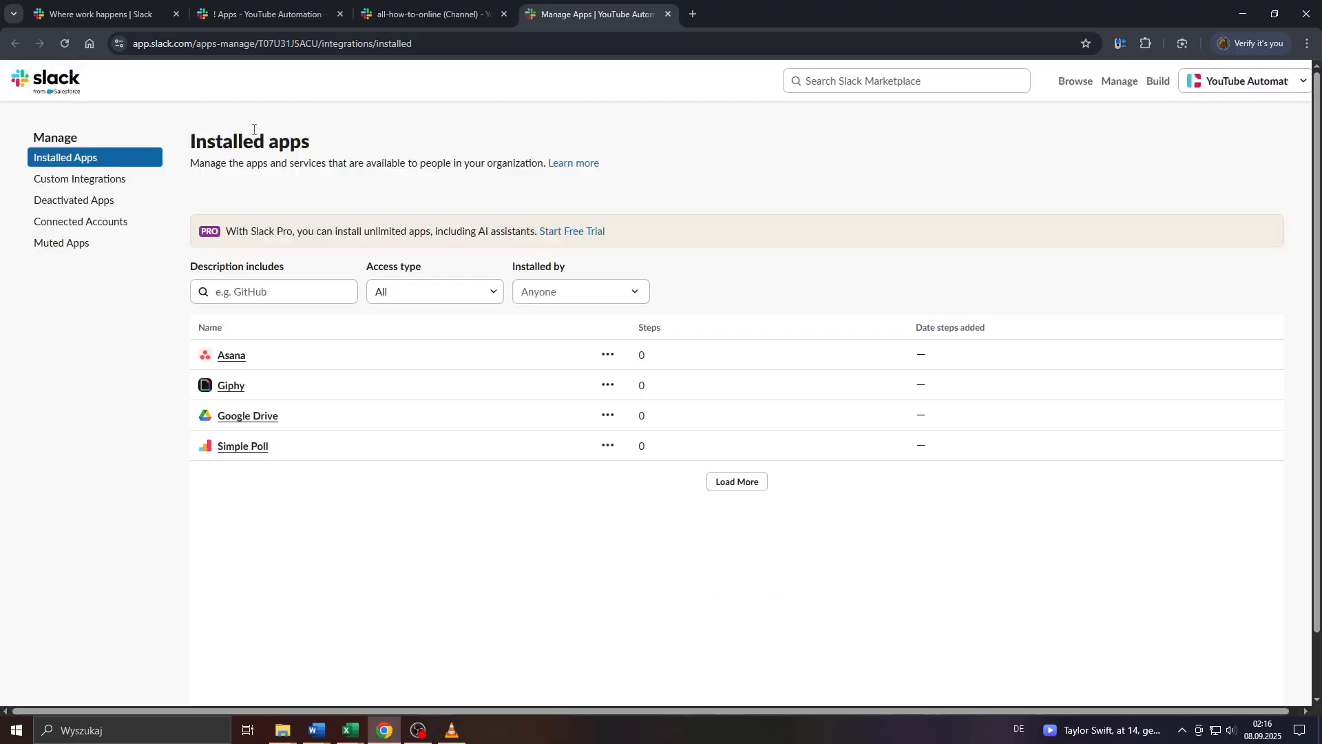
{"action": "left_click", "coordinate": [607, 446]}
{"action": "left_click", "coordinate": [543, 469]}
{"action": "left_click_drag", "start_coordinate": [576, 440], "coordinate": [582, 442]}
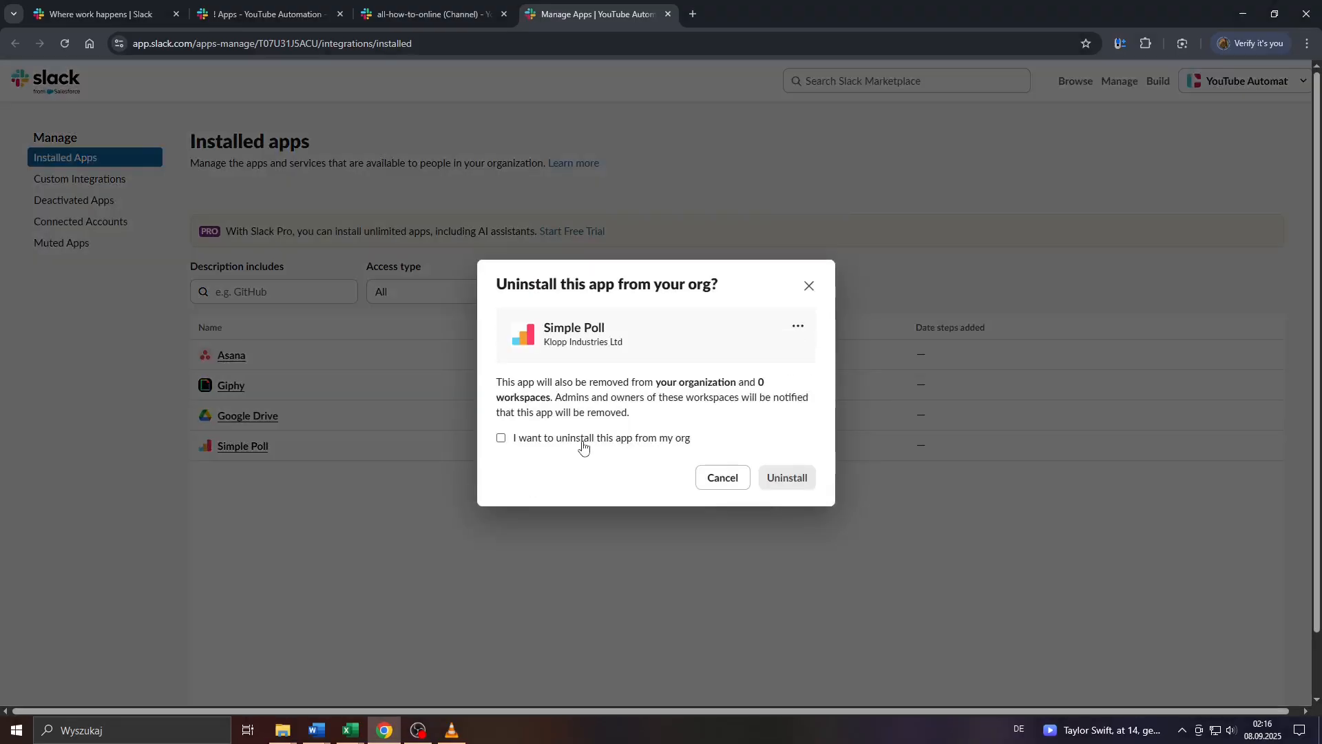
{"action": "left_click", "coordinate": [606, 438]}
{"action": "left_click", "coordinate": [787, 477]}
Reload the all-how-to-online channel page and open the workspace's page for adding apps
{"action": "left_click", "coordinate": [430, 14]}
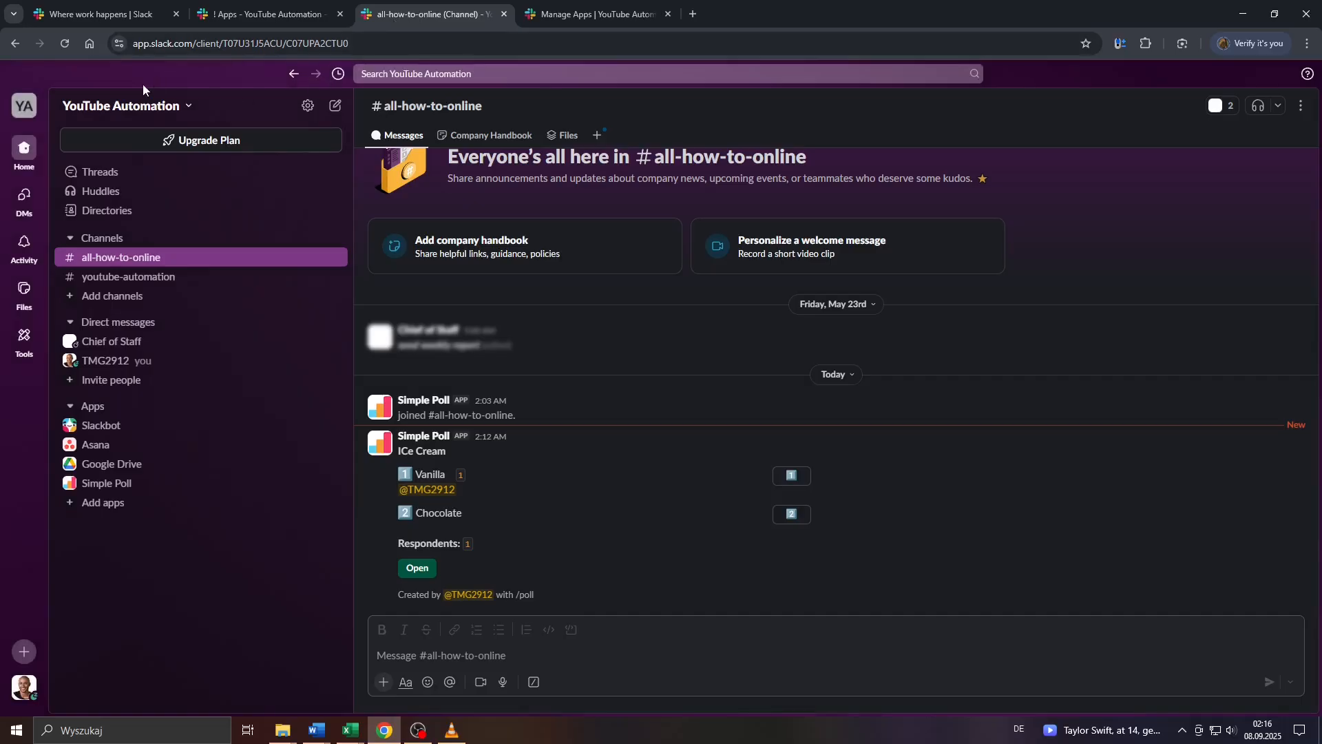
{"action": "left_click", "coordinate": [64, 44]}
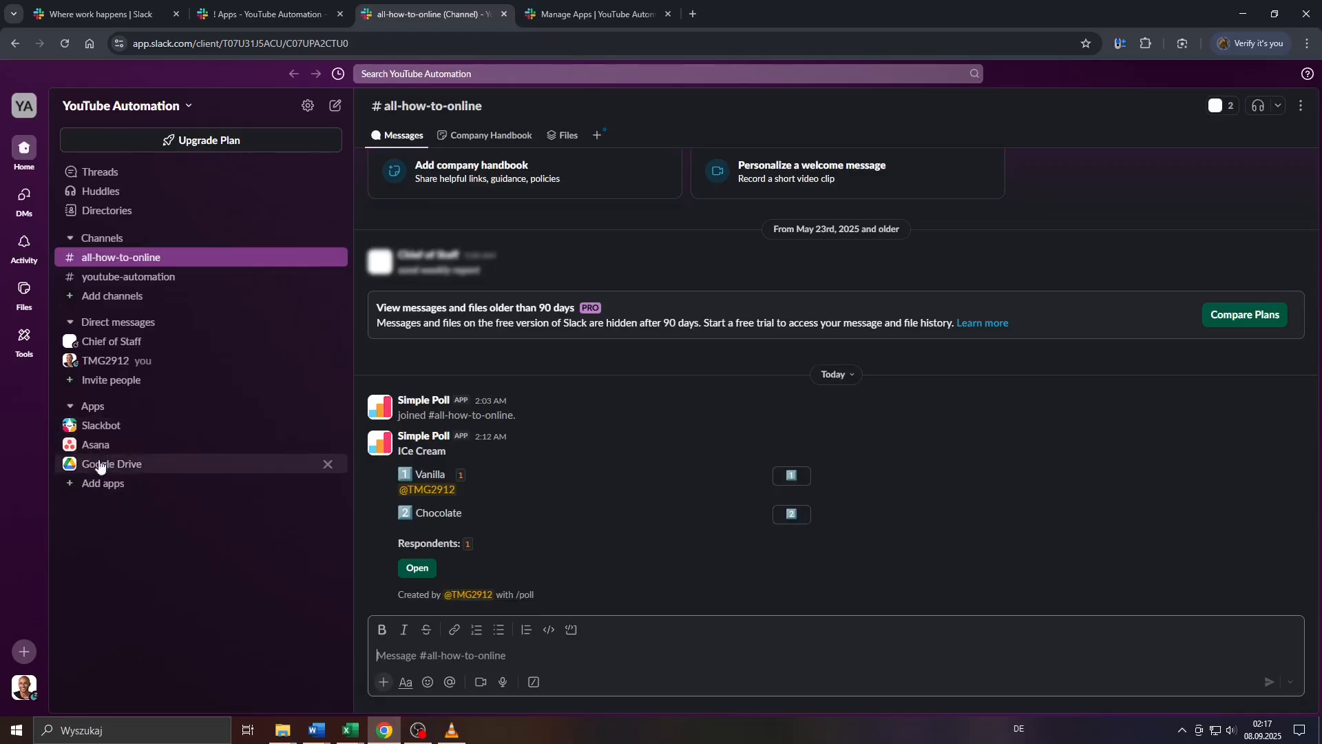
{"action": "left_click", "coordinate": [103, 482]}
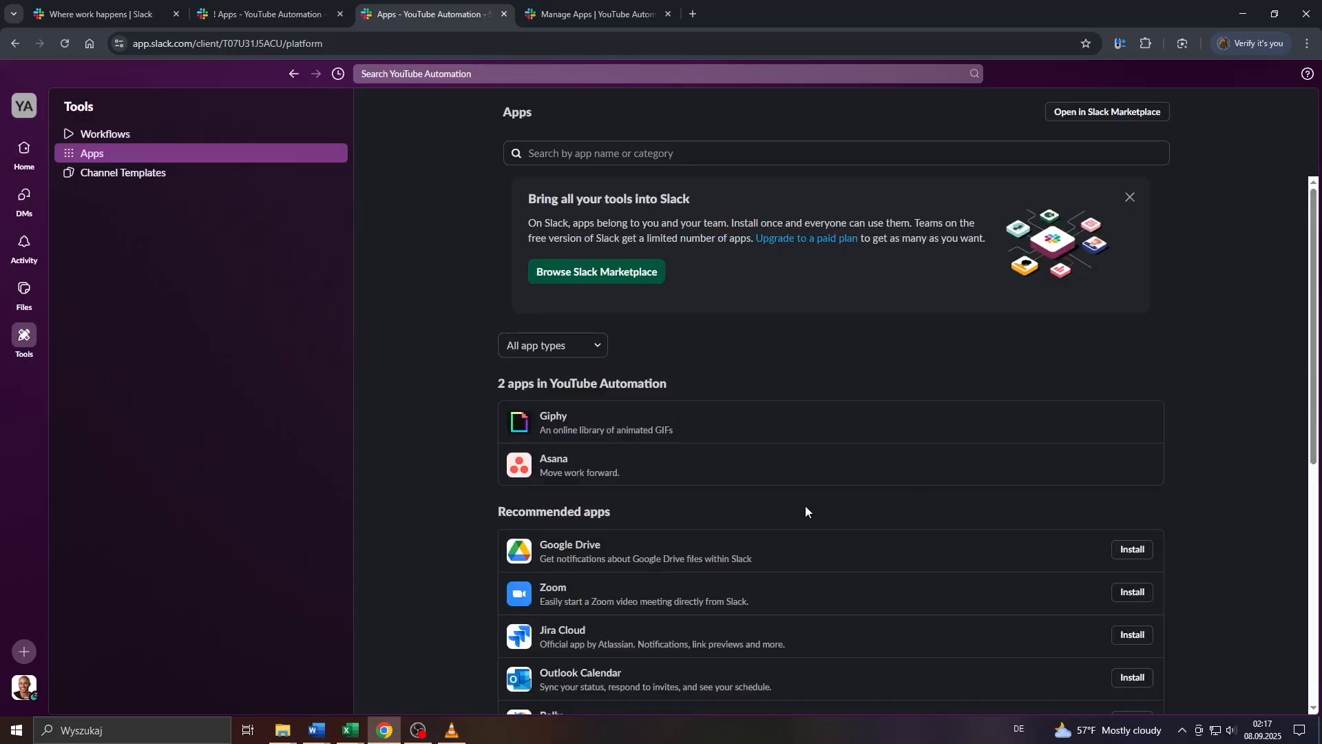
Examine the recommended apps for the workspace, looking through the whole list for poll and survey apps
{"action": "scroll", "coordinate": [803, 508], "scroll_direction": "up", "scroll_amount": 5, "text": "ctrl"}
{"action": "left_click_drag", "start_coordinate": [192, 389], "coordinate": [383, 396]}
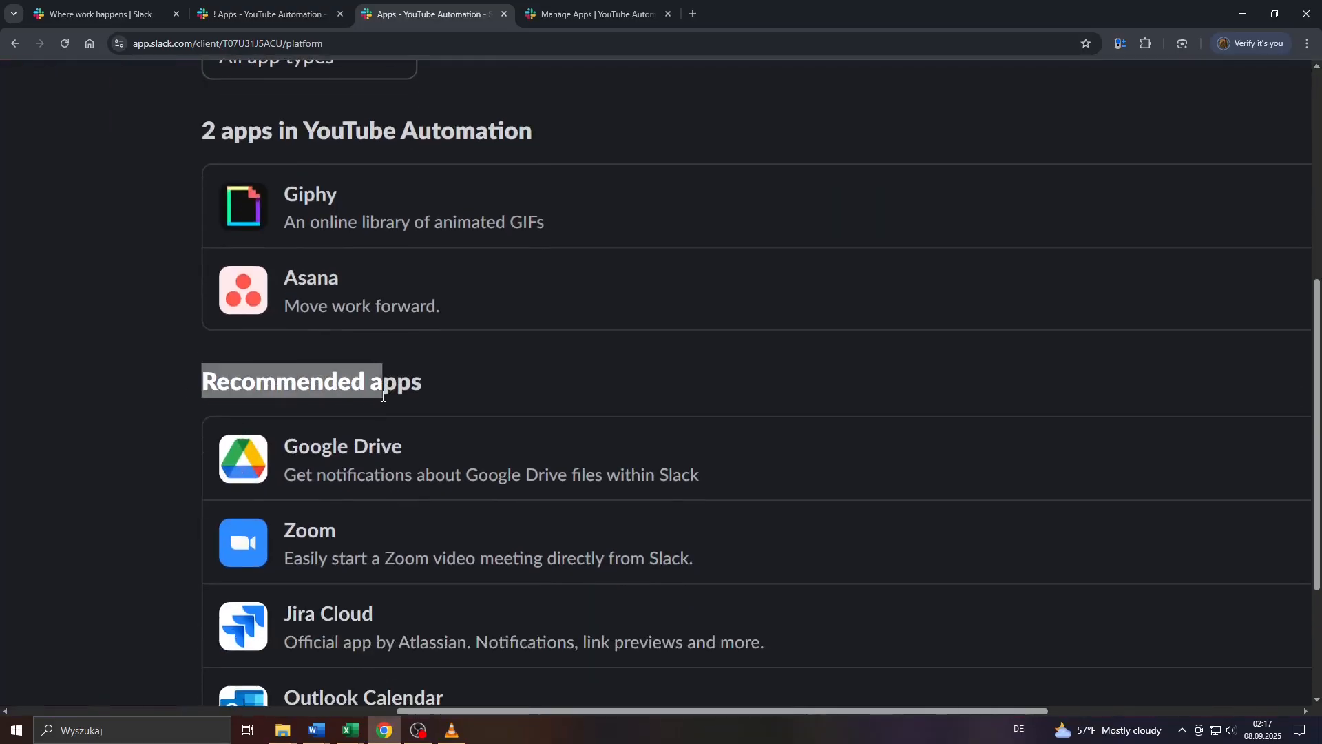
{"action": "scroll", "coordinate": [372, 403], "scroll_direction": "down", "scroll_amount": 5}
{"action": "scroll", "coordinate": [306, 396], "scroll_direction": "down", "scroll_amount": 1}
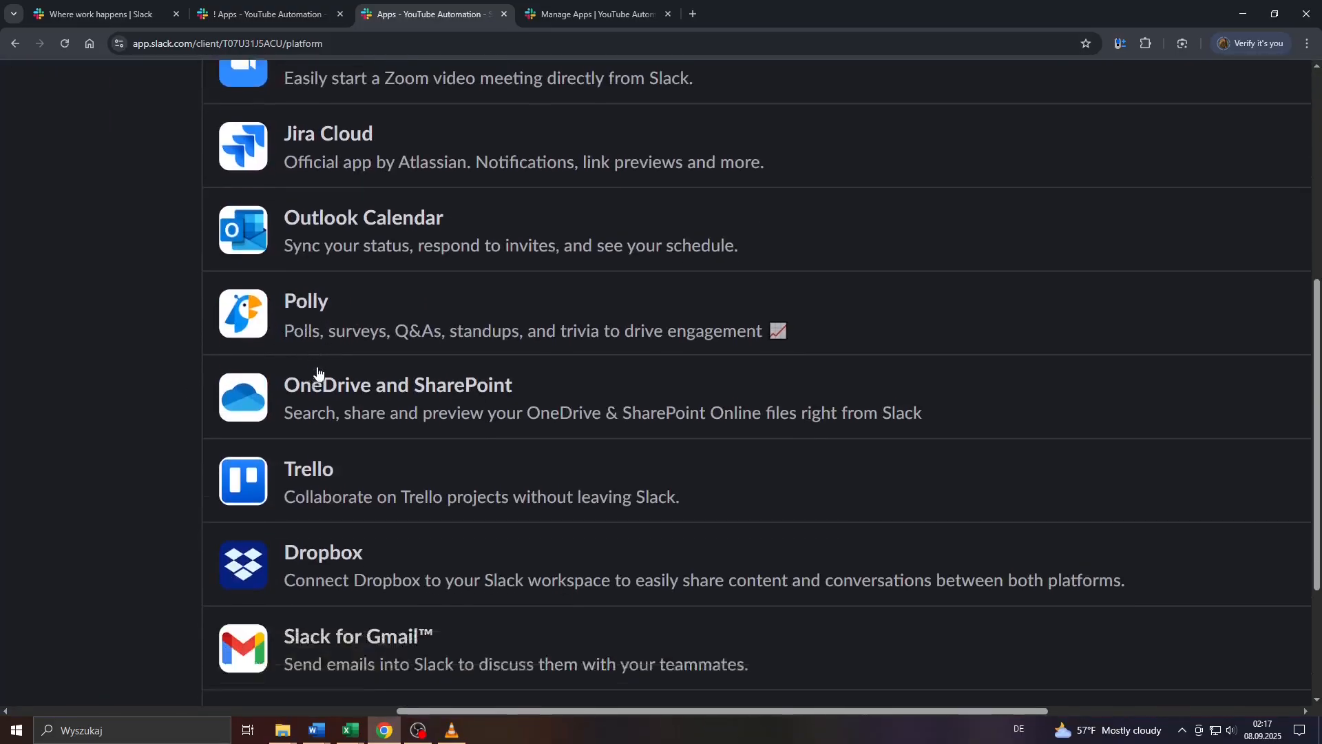
{"action": "scroll", "coordinate": [318, 373], "scroll_direction": "down", "scroll_amount": 1}
{"action": "scroll", "coordinate": [306, 202], "scroll_direction": "up", "scroll_amount": 4}
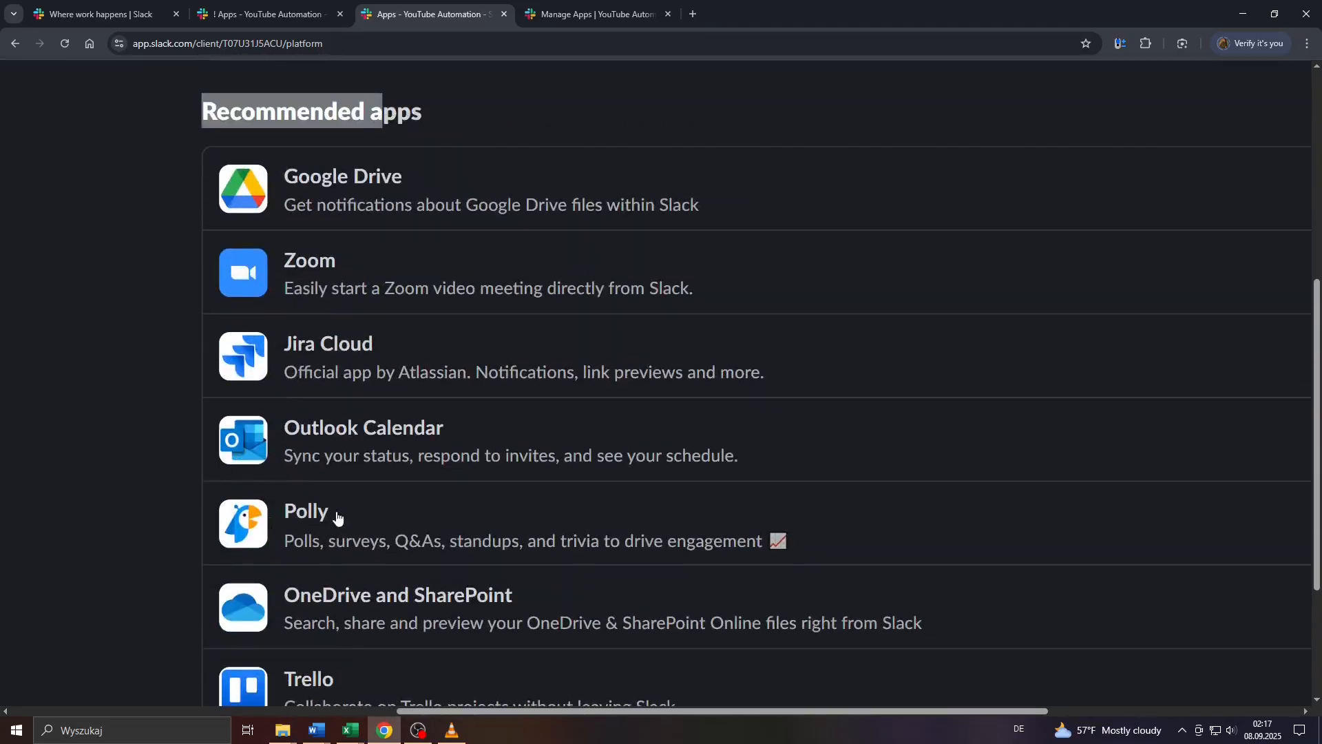
{"action": "scroll", "coordinate": [526, 551], "scroll_direction": "down", "scroll_amount": 5}
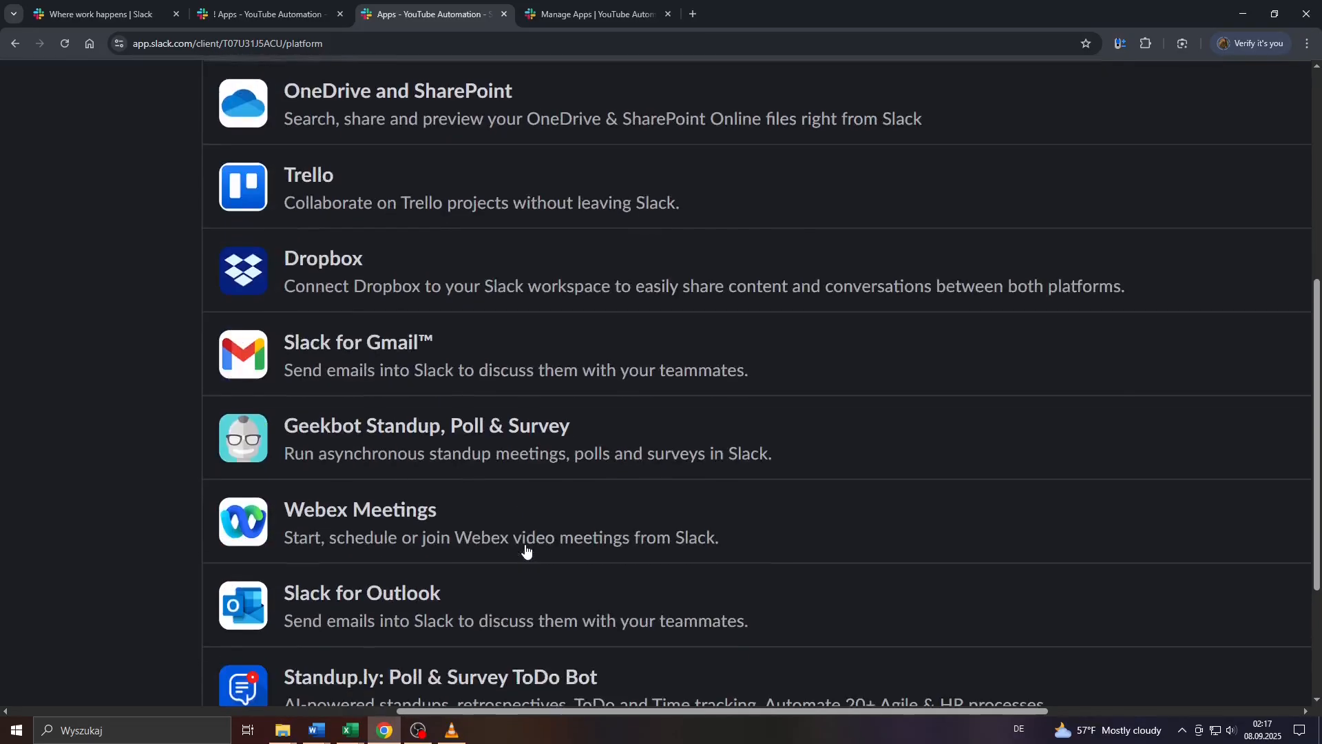
{"action": "scroll", "coordinate": [485, 508], "scroll_direction": "down", "scroll_amount": 3}
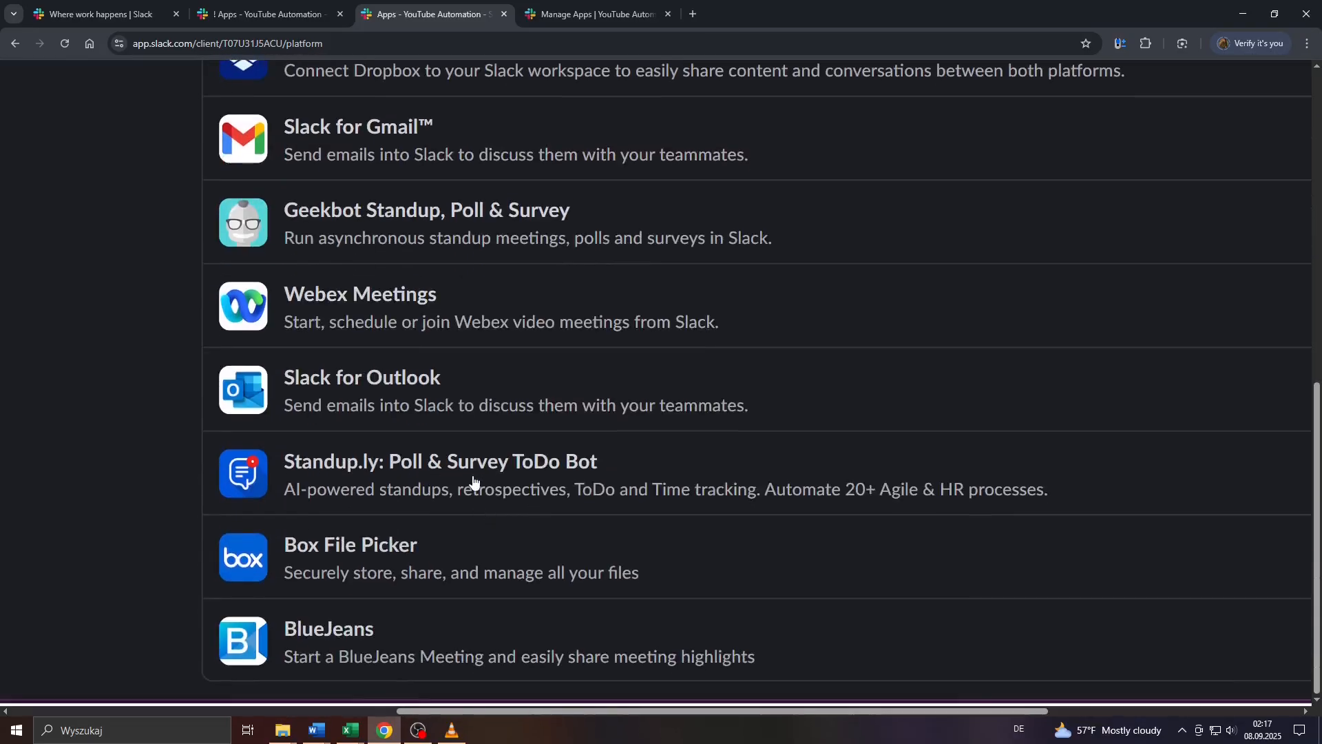
{"action": "key", "text": "ctrl+0"}
{"action": "scroll", "coordinate": [551, 482], "scroll_direction": "up", "scroll_amount": 5}
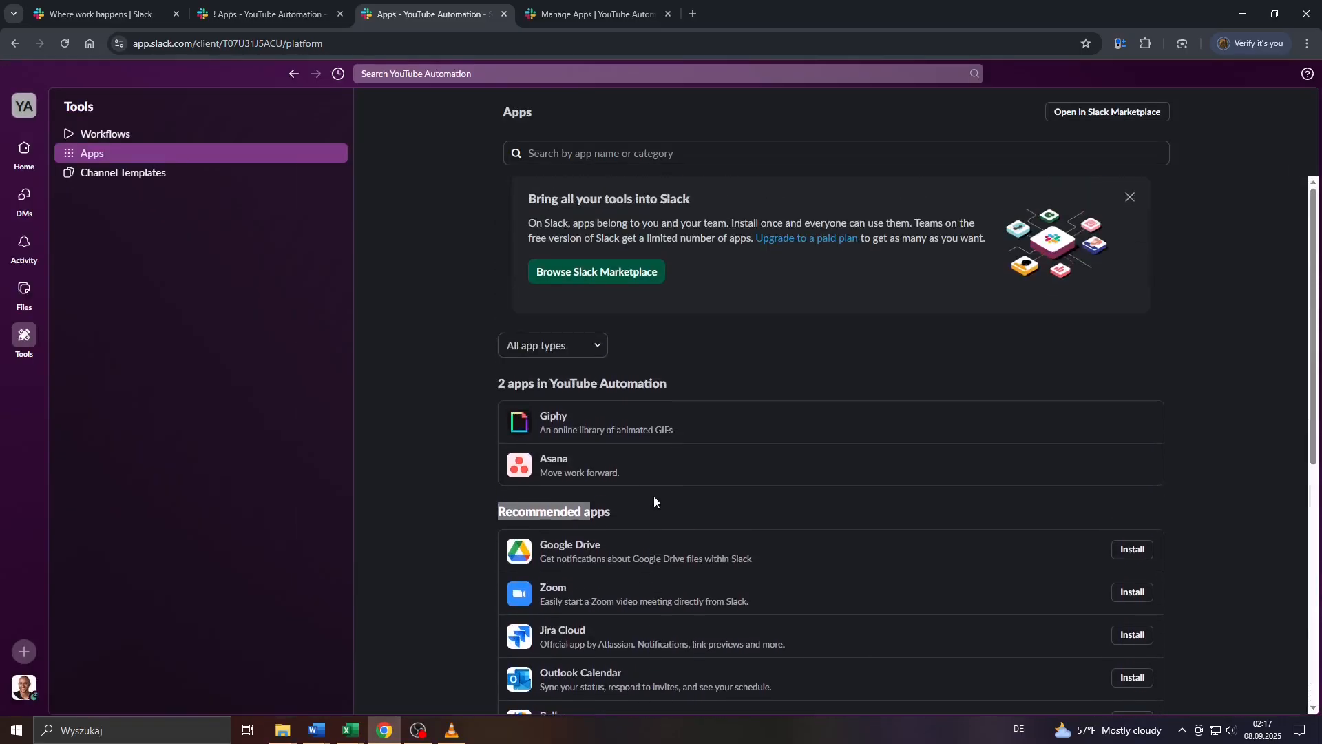
{"action": "left_click", "coordinate": [469, 523]}
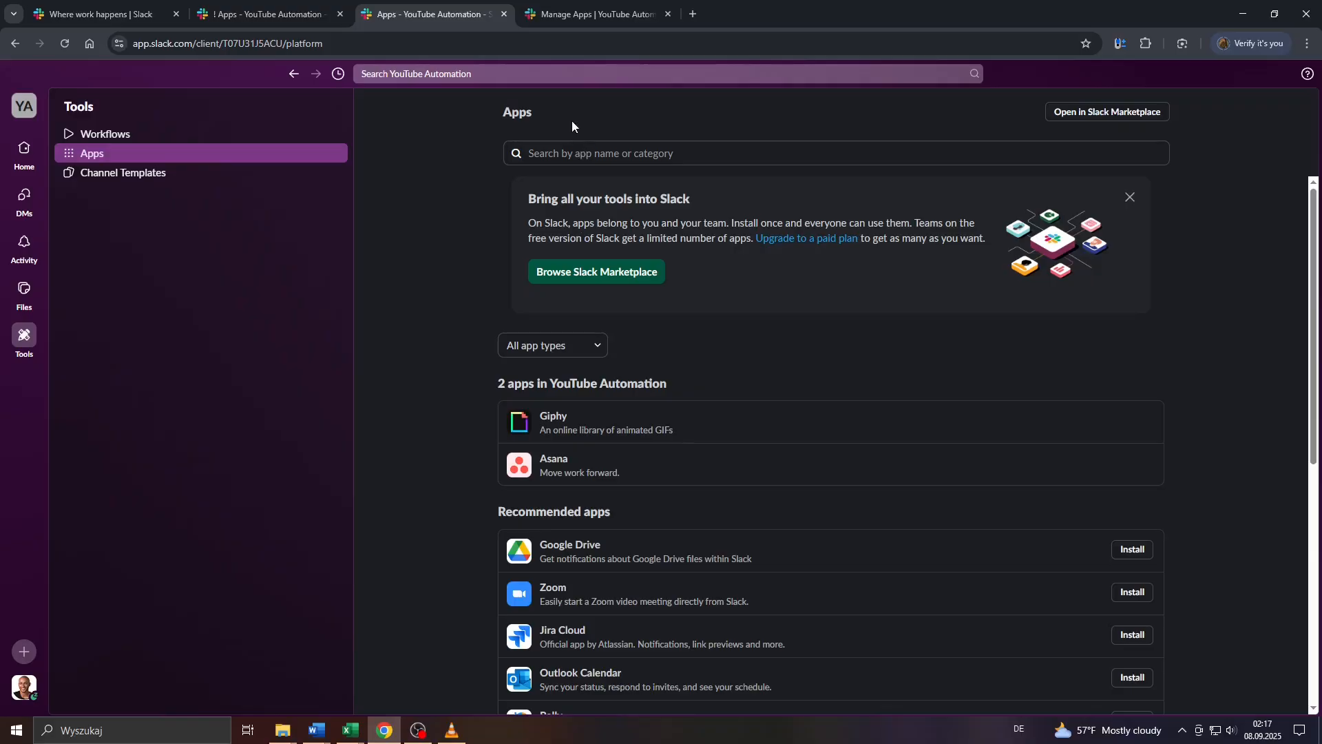
Search the workspace's app list for Simple Poll
{"action": "left_click", "coordinate": [582, 157]}
{"action": "type", "text": "Si"}
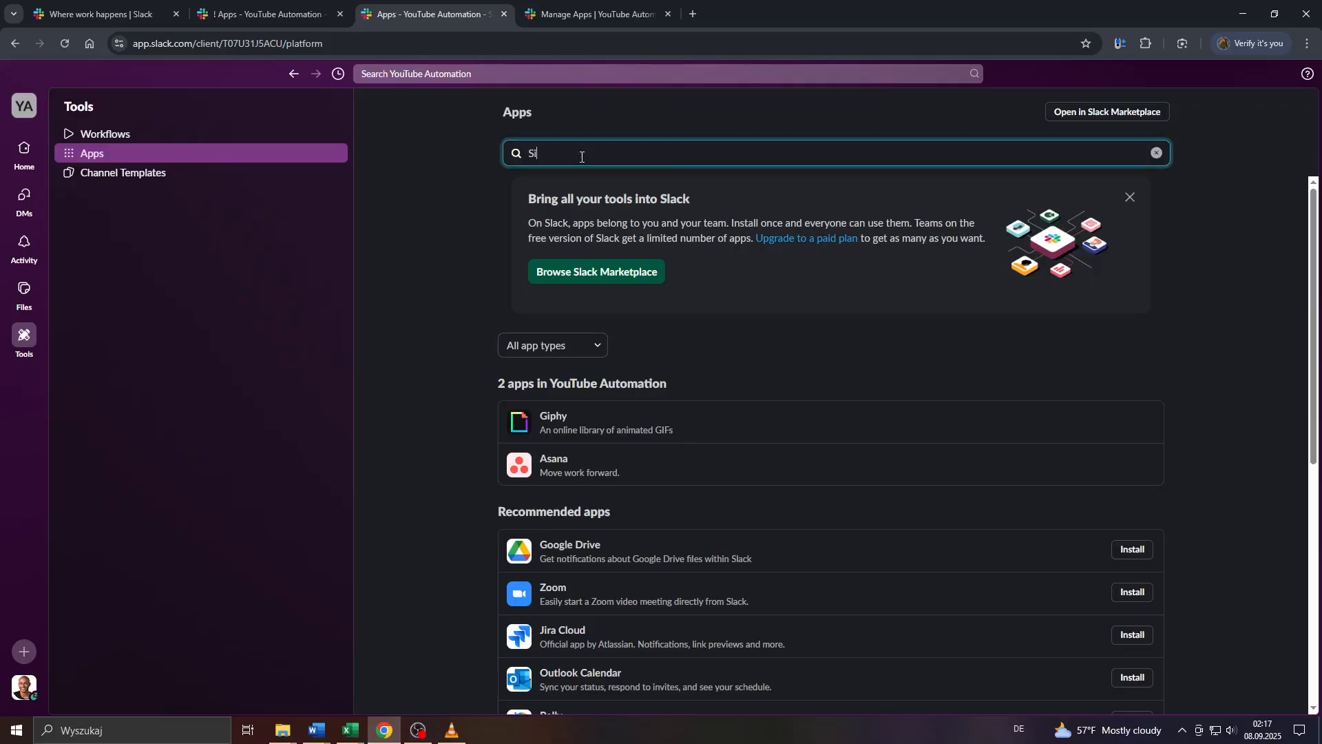
{"action": "type", "text": "mple"}
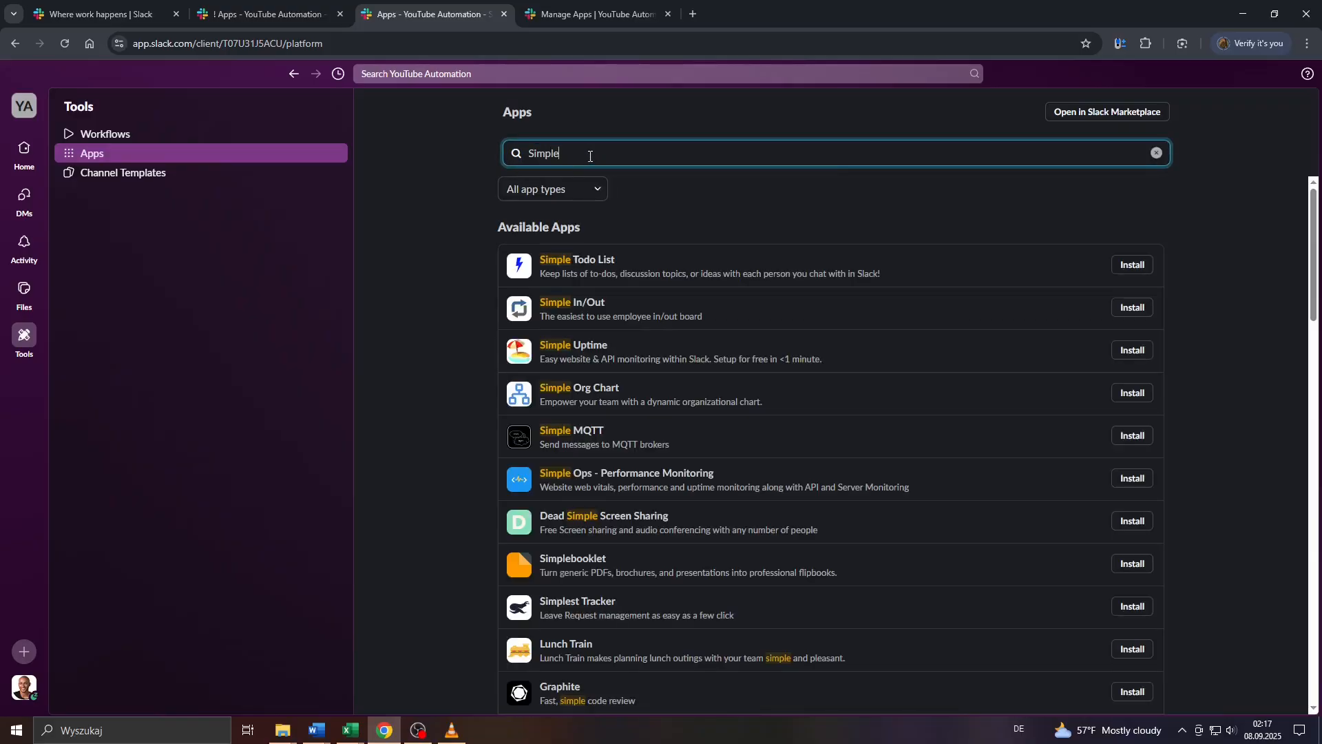
{"action": "type", "text": " Poll"}
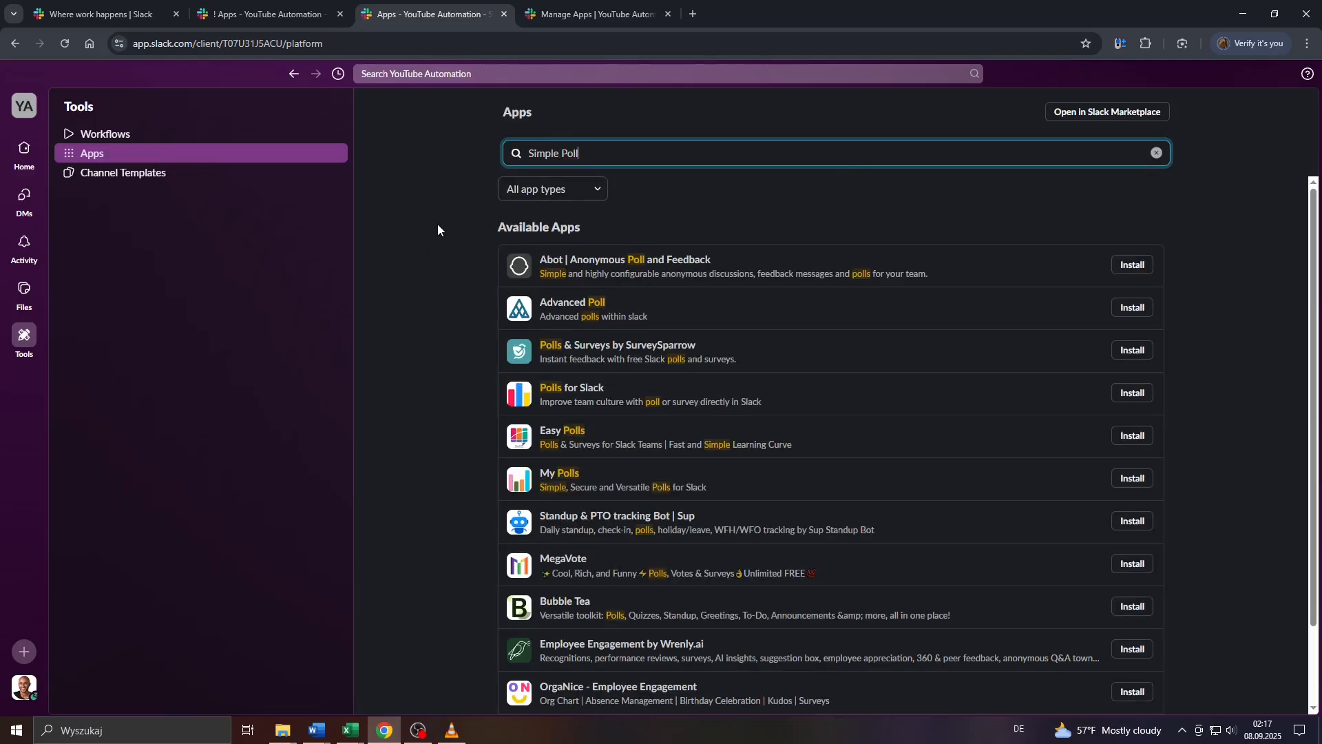
Open the Slack Marketplace, close the Manage Apps page, and look over the featured apps
{"action": "left_click", "coordinate": [1095, 112]}
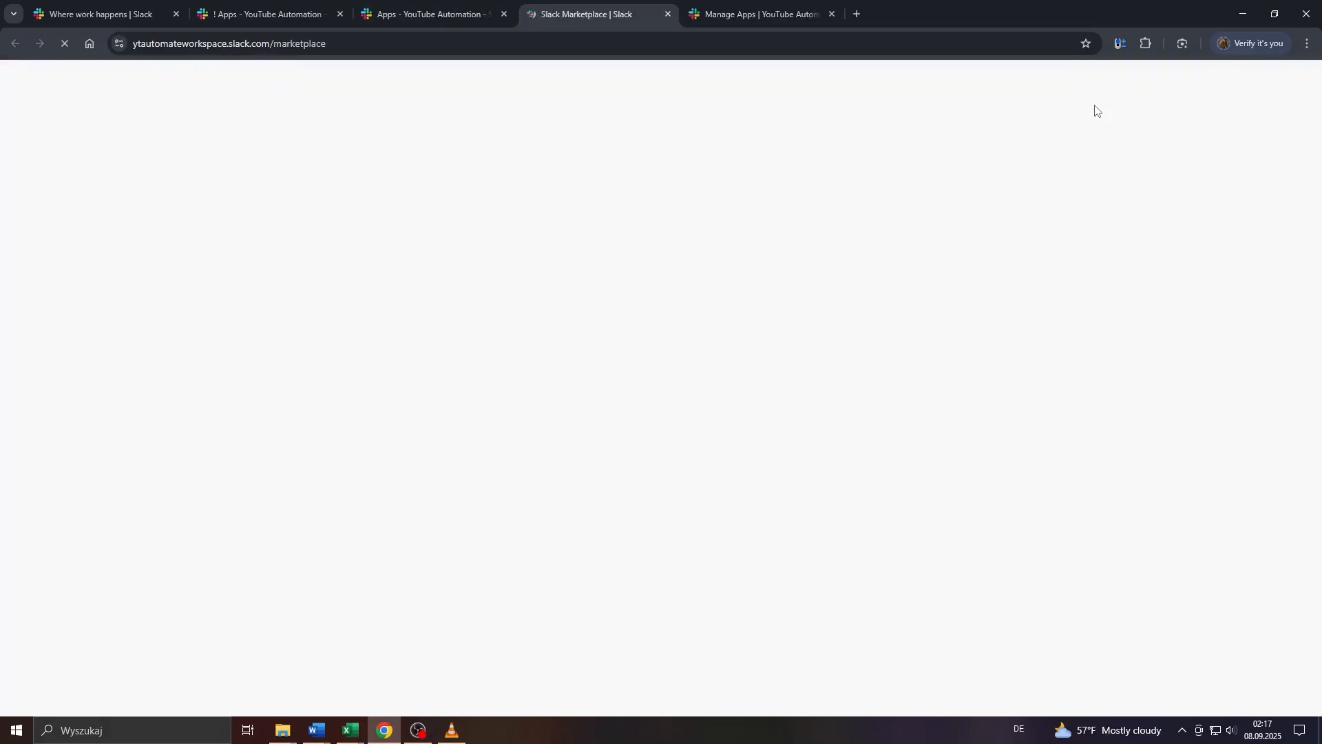
{"action": "left_click", "coordinate": [832, 13]}
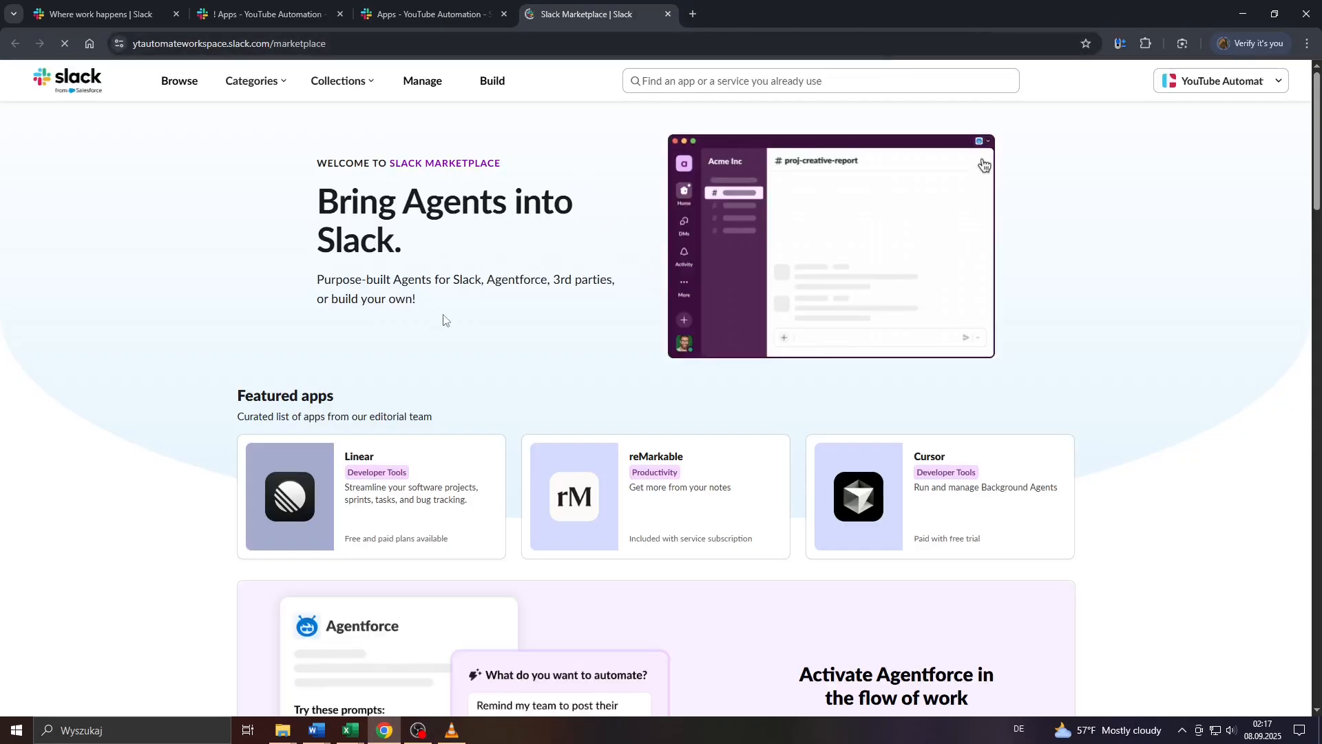
{"action": "scroll", "coordinate": [444, 319], "scroll_direction": "down", "scroll_amount": 3}
{"action": "scroll", "coordinate": [444, 318], "scroll_direction": "down", "scroll_amount": 4}
{"action": "scroll", "coordinate": [499, 522], "scroll_direction": "up", "scroll_amount": 7}
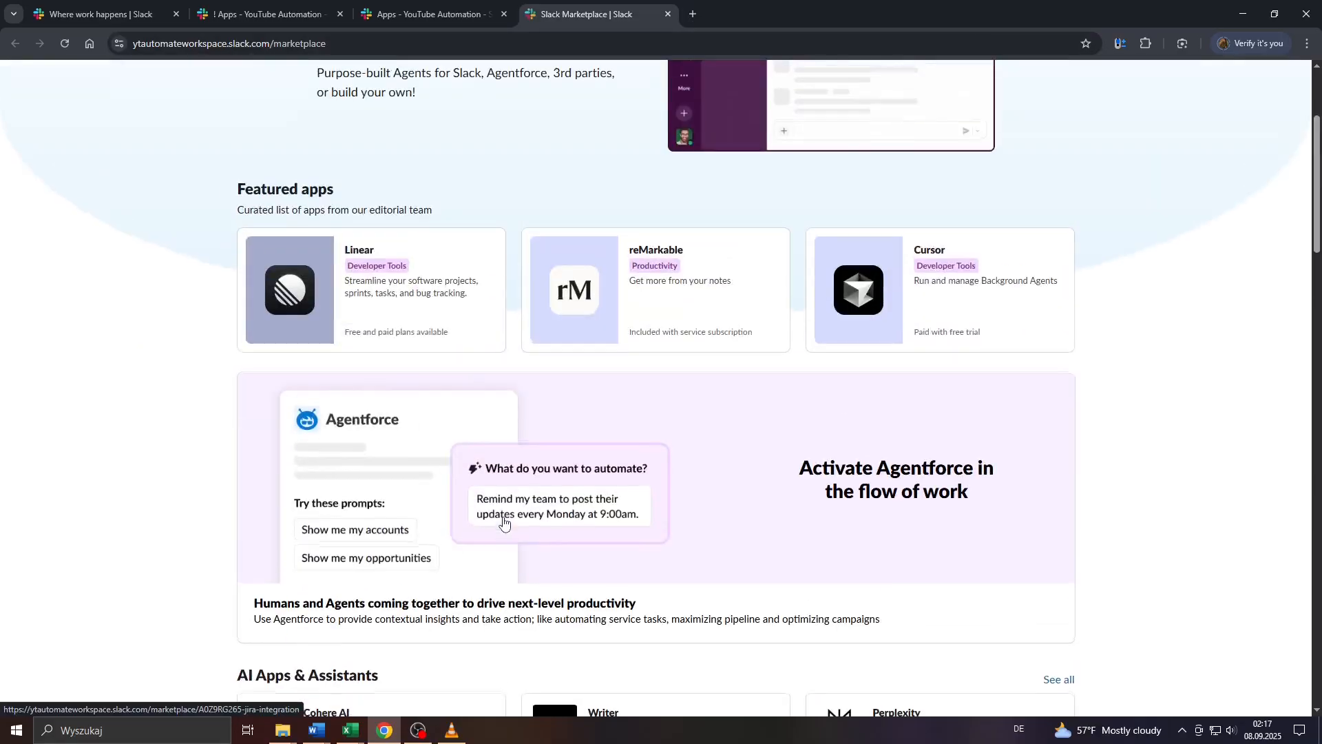
Search the Slack Marketplace for Simple Poll and open its app page
{"action": "left_click", "coordinate": [674, 86]}
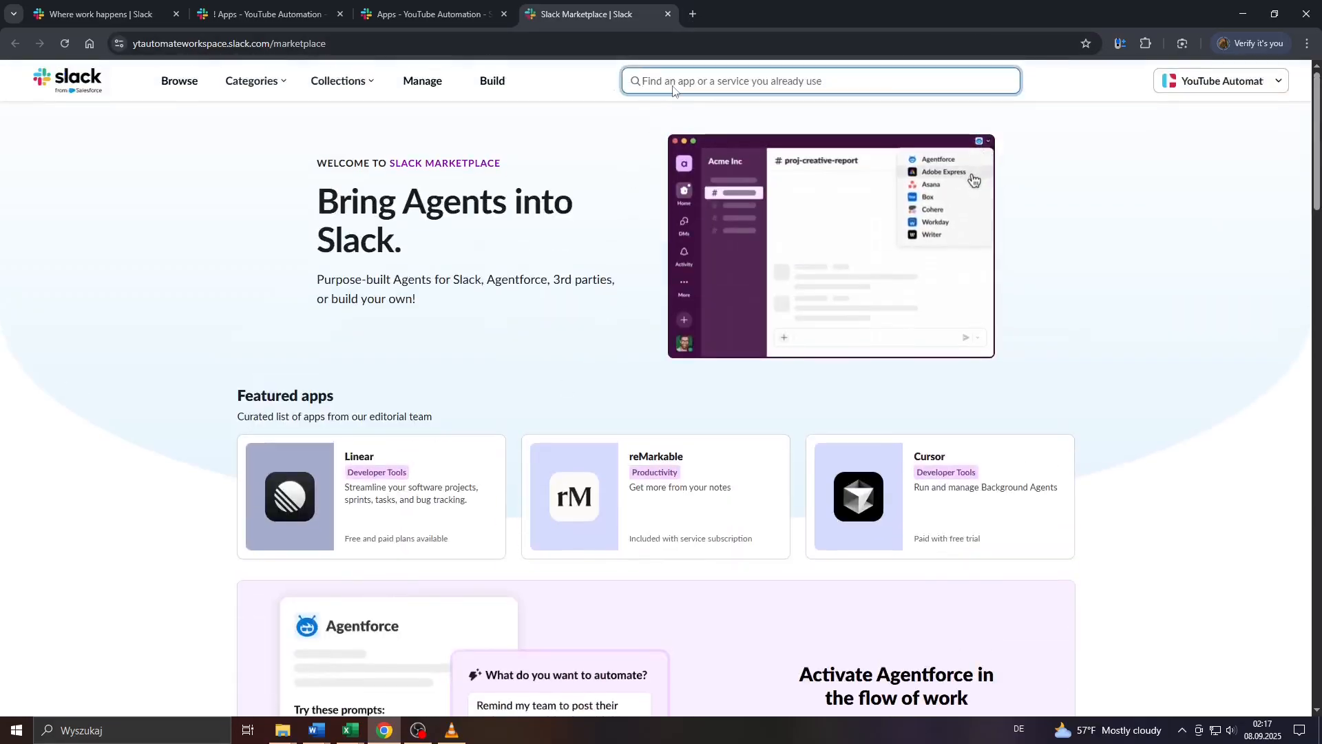
{"action": "type", "text": "Simple Poll"}
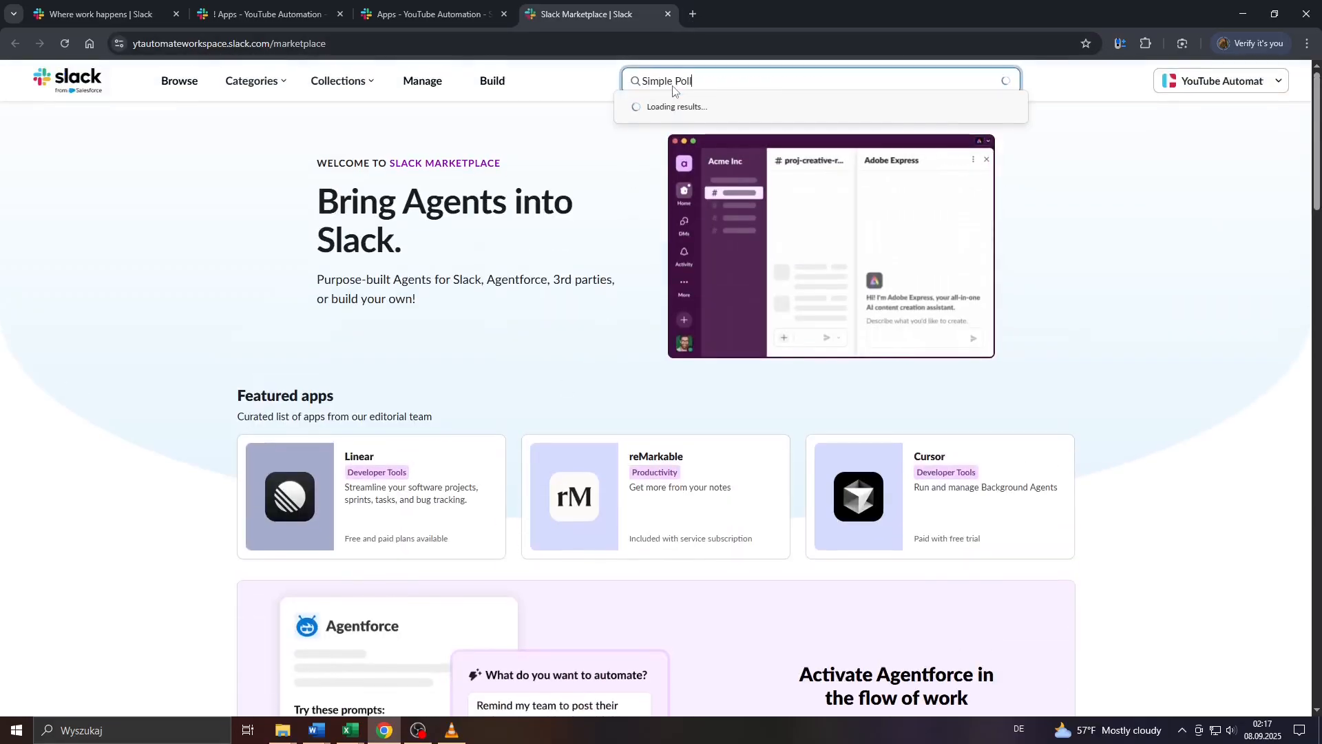
{"action": "left_click", "coordinate": [675, 145]}
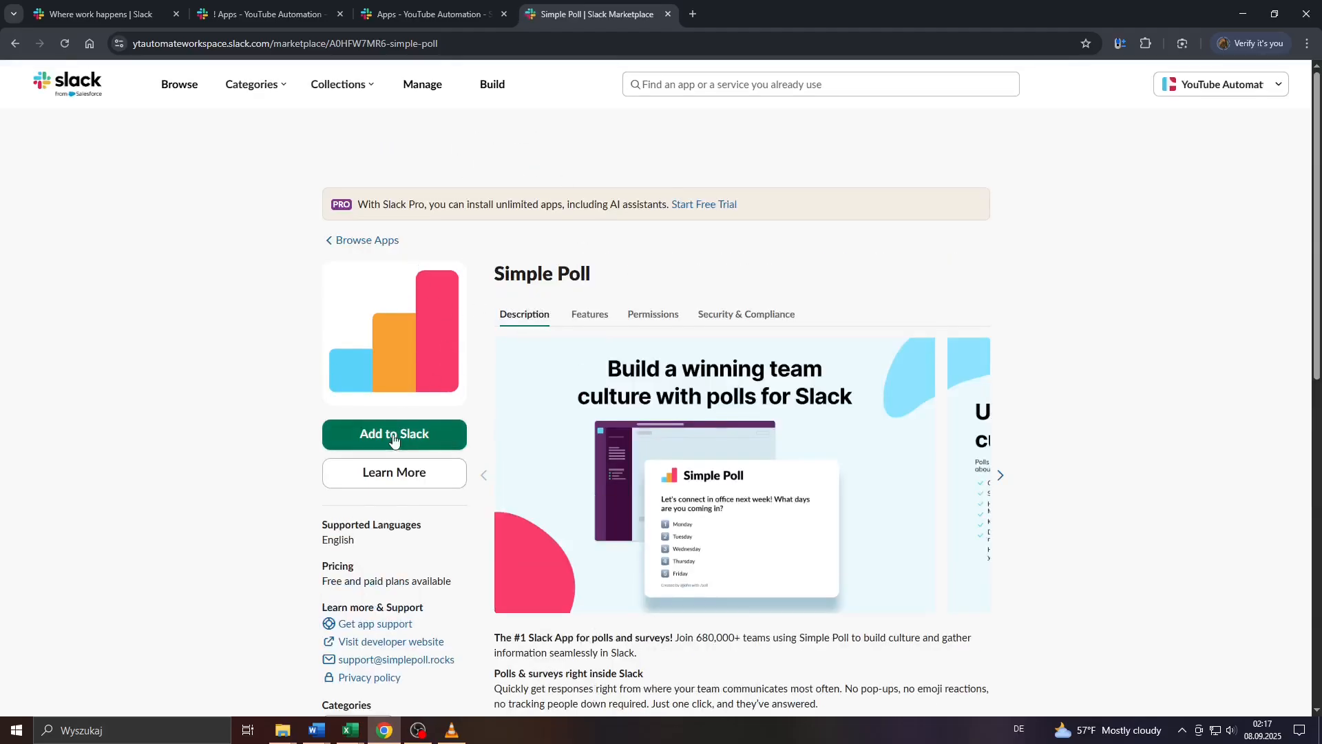
Read the Simple Poll description, focusing on the instructions for creating a poll with the /poll command
{"action": "scroll", "coordinate": [325, 441], "scroll_direction": "down", "scroll_amount": 2}
{"action": "scroll", "coordinate": [325, 346], "scroll_direction": "up", "scroll_amount": 5}
{"action": "scroll", "coordinate": [421, 219], "scroll_direction": "down", "scroll_amount": 5}
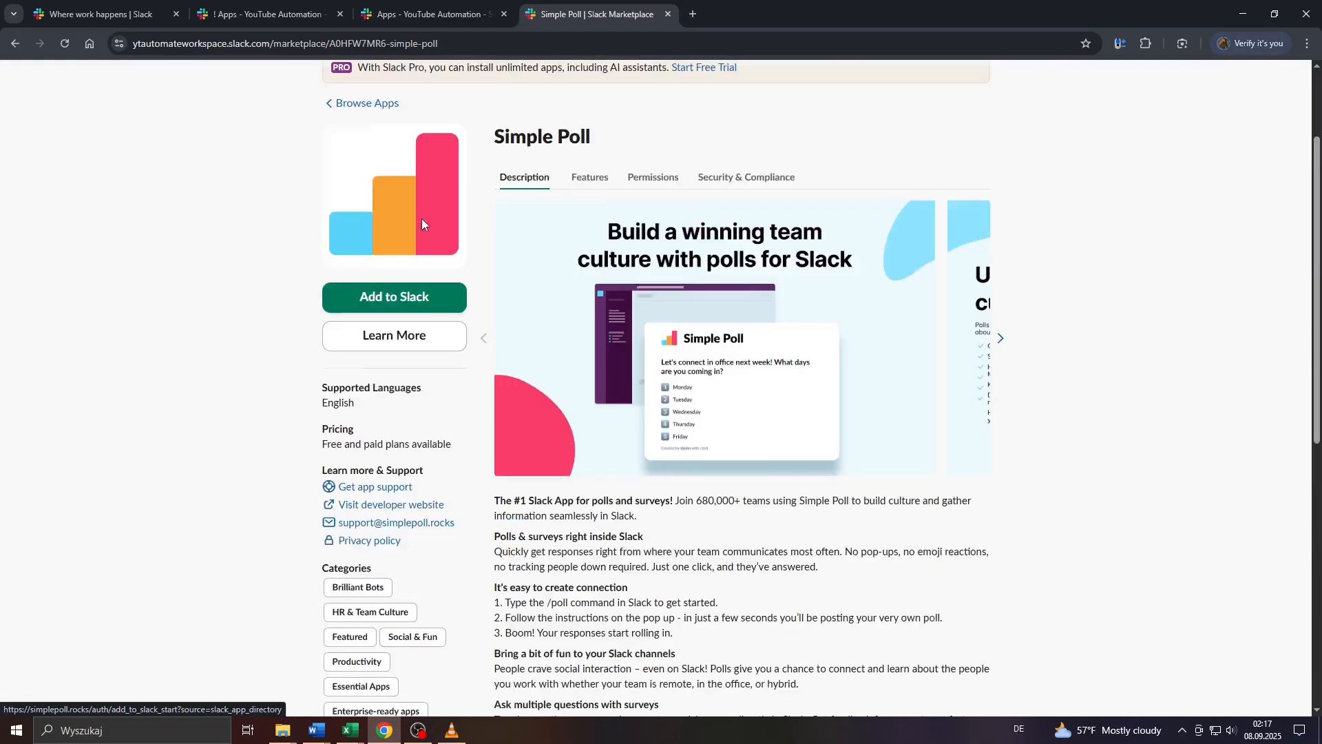
{"action": "scroll", "coordinate": [789, 612], "scroll_direction": "up", "scroll_amount": 4, "text": "ctrl"}
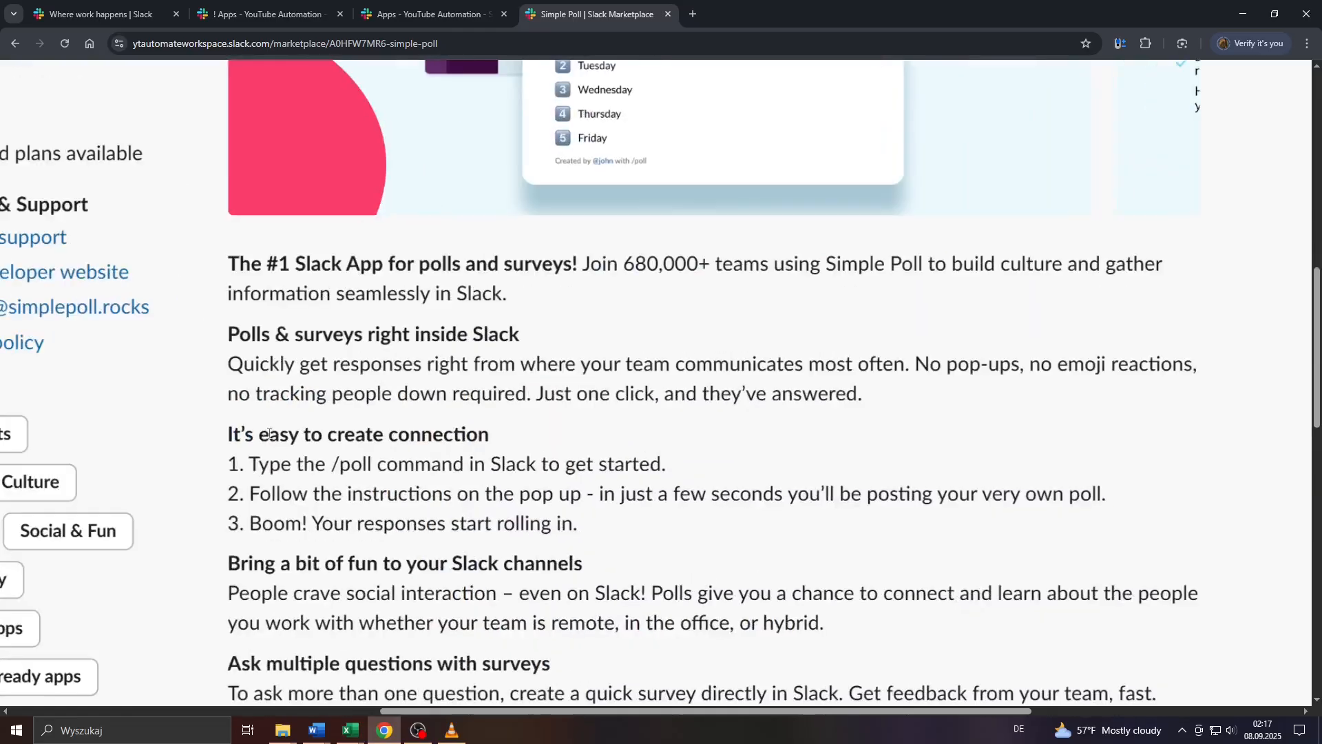
{"action": "left_click_drag", "start_coordinate": [232, 430], "coordinate": [503, 446]}
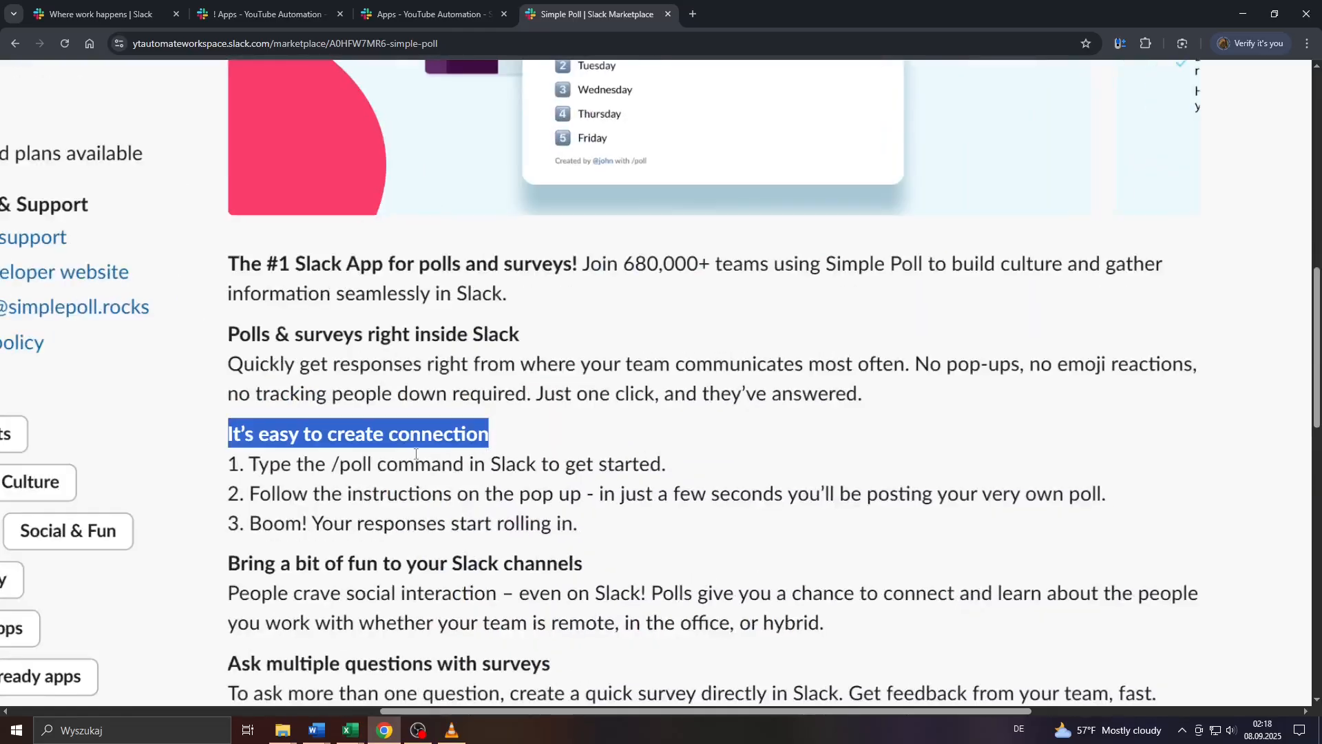
{"action": "left_click_drag", "start_coordinate": [228, 463], "coordinate": [668, 465]}
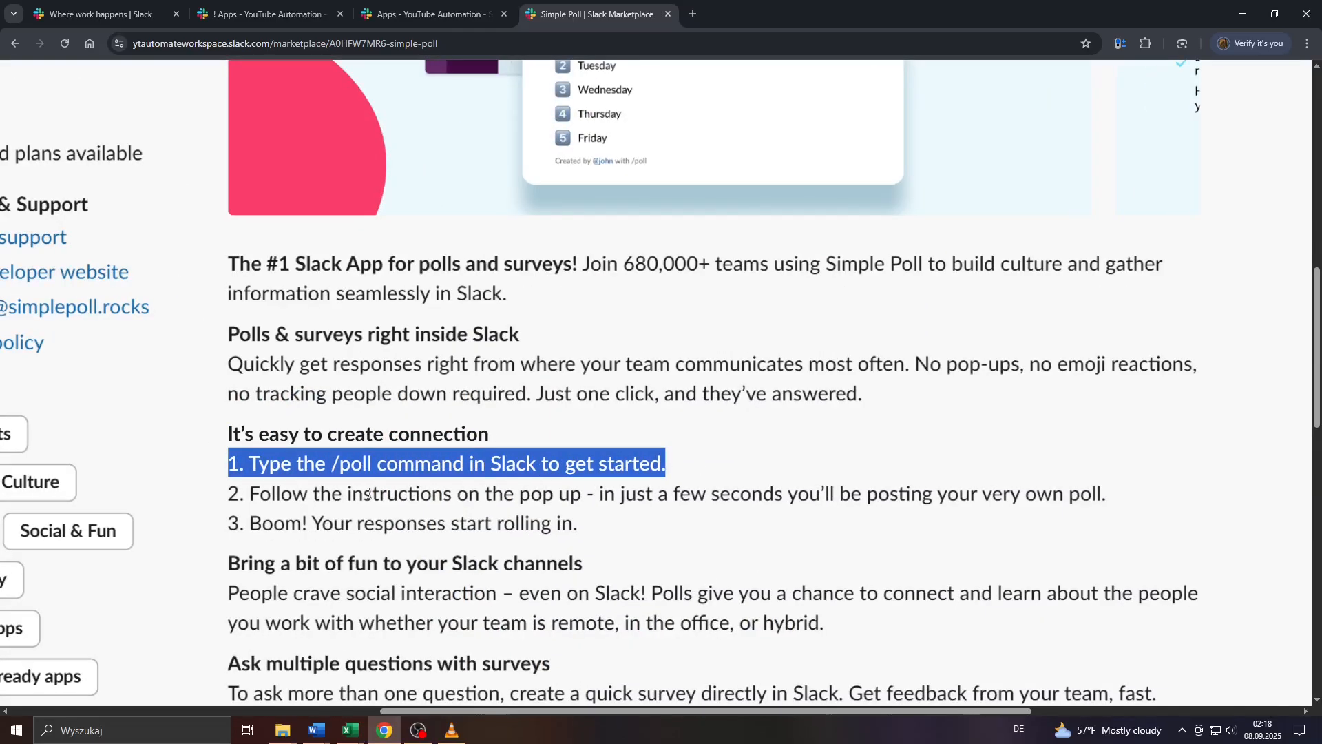
{"action": "left_click_drag", "start_coordinate": [297, 493], "coordinate": [619, 493]}
{"action": "scroll", "coordinate": [538, 482], "scroll_direction": "down", "scroll_amount": 3, "text": "ctrl"}
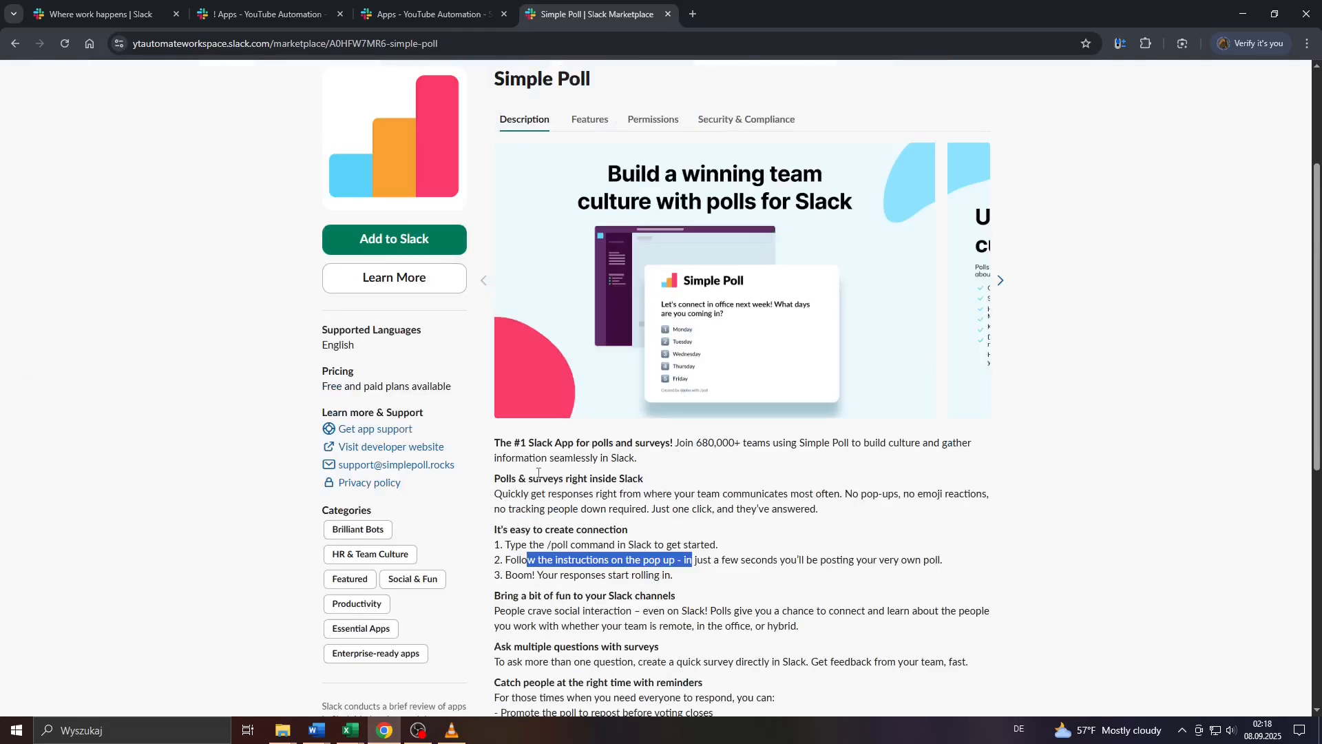
{"action": "left_click", "coordinate": [538, 474]}
{"action": "scroll", "coordinate": [536, 474], "scroll_direction": "up", "scroll_amount": 3}
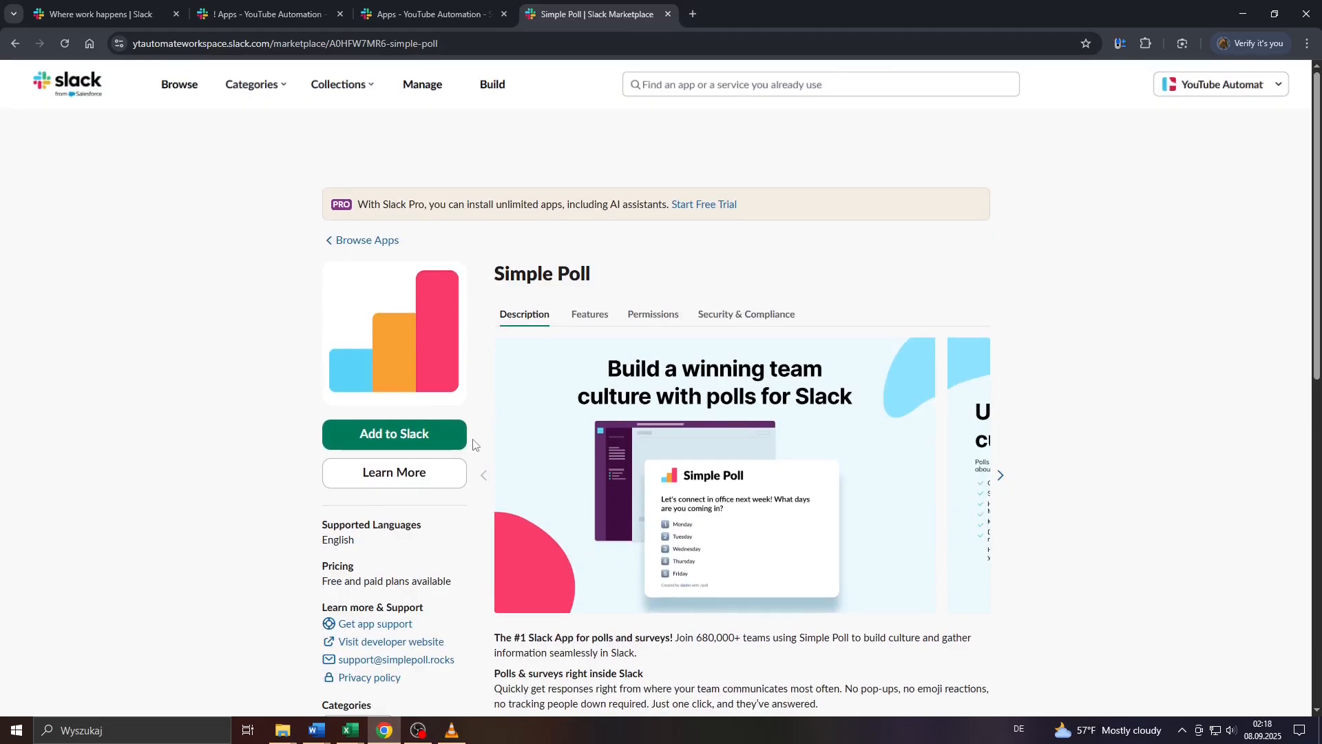
Add Simple Poll to the YouTube Automation workspace, reviewing the requested permissions before allowing access
{"action": "left_click", "coordinate": [397, 436]}
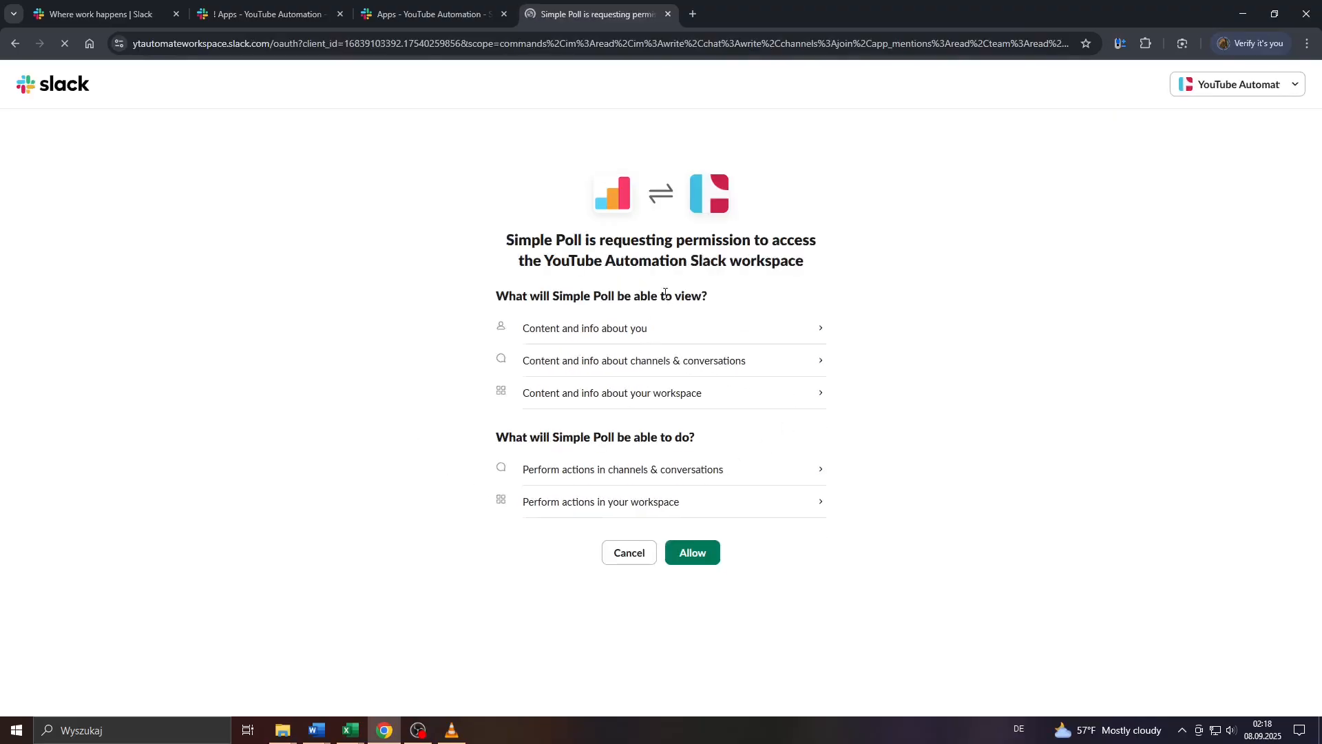
{"action": "left_click_drag", "start_coordinate": [378, 189], "coordinate": [771, 169]}
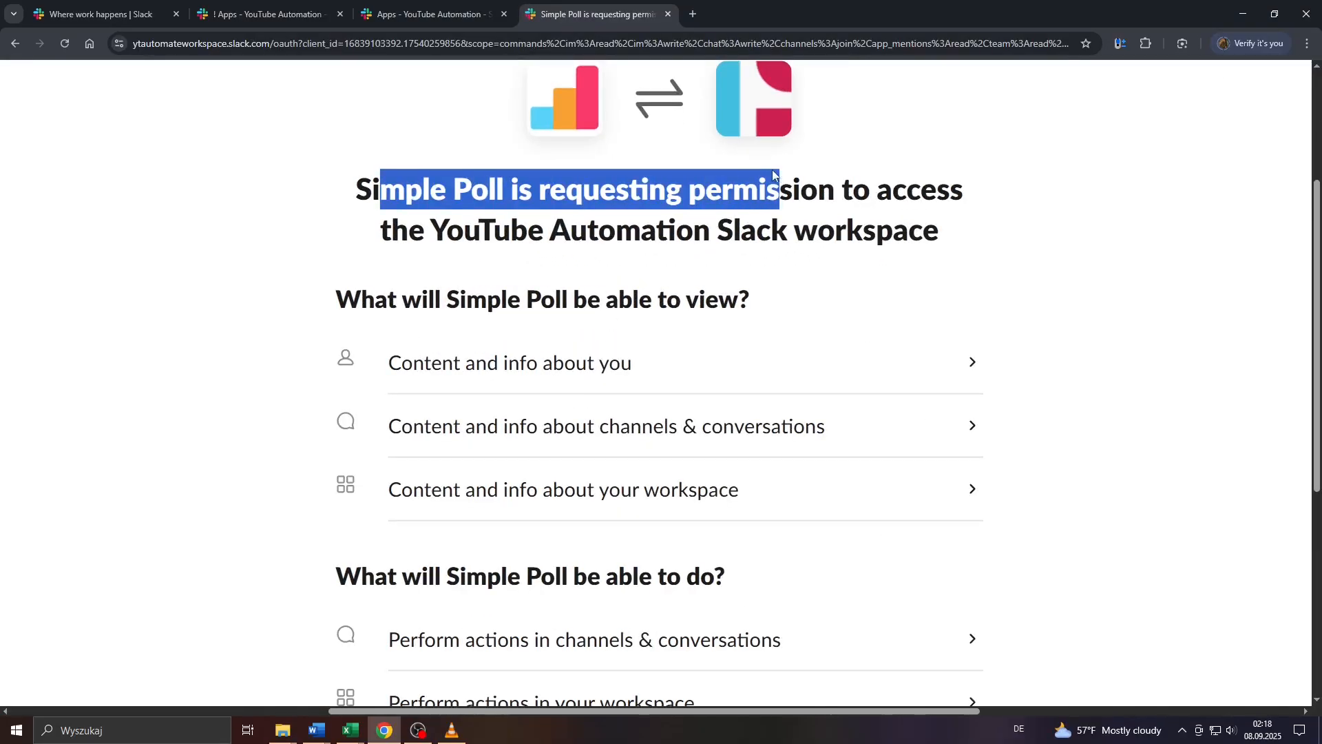
{"action": "left_click", "coordinate": [716, 184]}
{"action": "scroll", "coordinate": [715, 187], "scroll_direction": "down", "scroll_amount": 3}
{"action": "scroll", "coordinate": [682, 317], "scroll_direction": "down", "scroll_amount": 1}
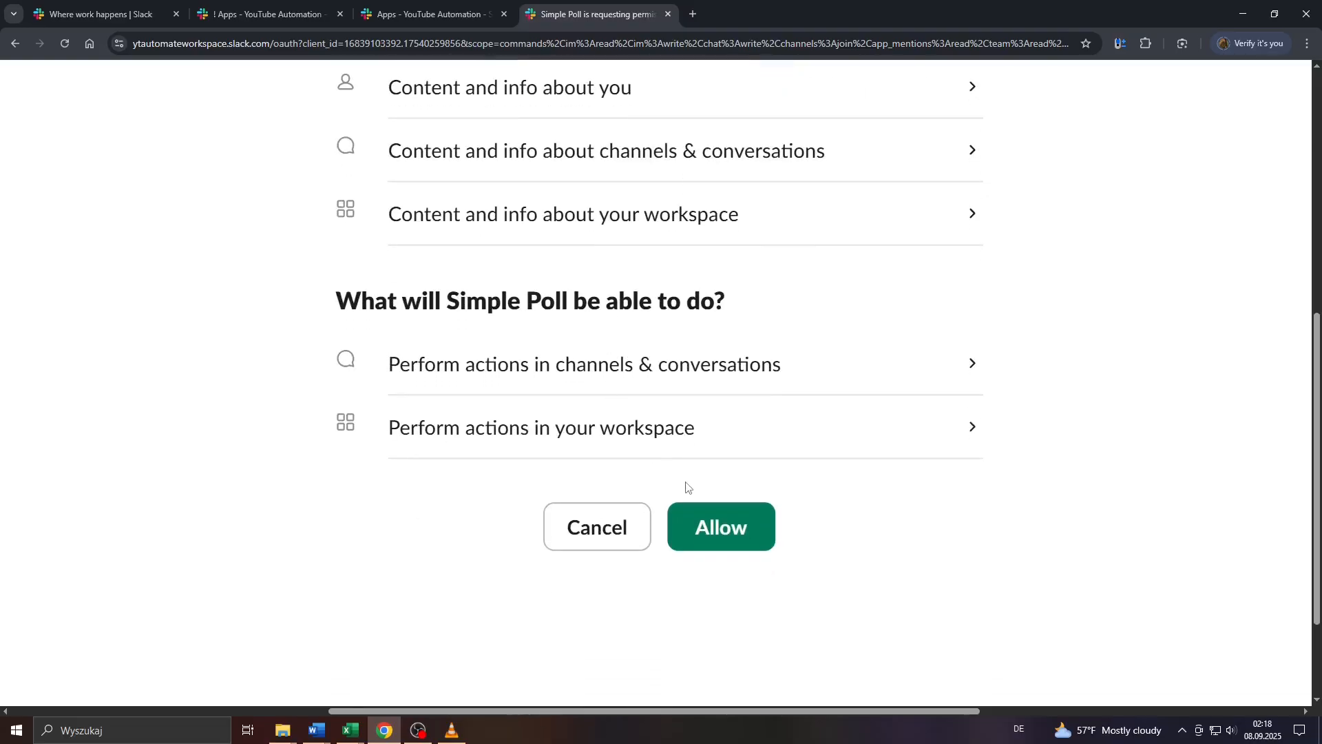
{"action": "scroll", "coordinate": [517, 462], "scroll_direction": "up", "scroll_amount": 2}
{"action": "left_click_drag", "start_coordinate": [338, 440], "coordinate": [752, 437]}
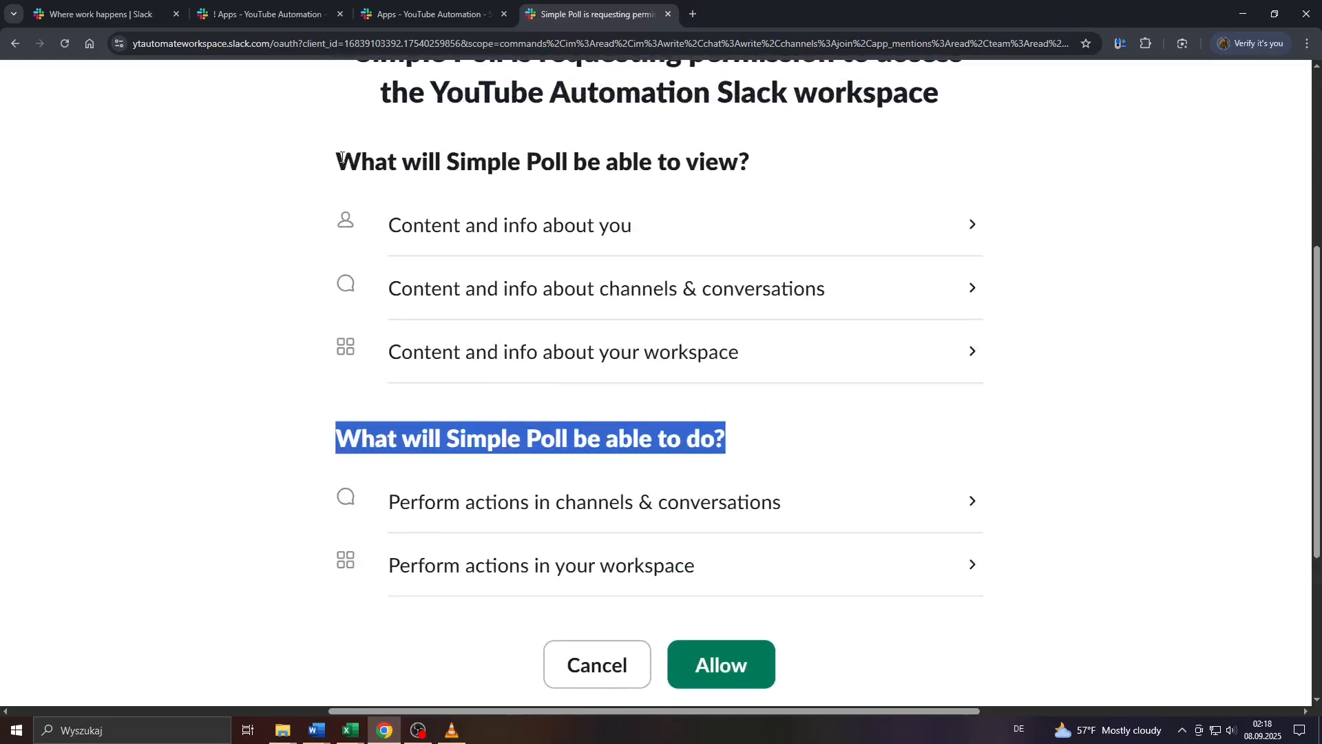
{"action": "left_click_drag", "start_coordinate": [341, 157], "coordinate": [625, 160]}
{"action": "key", "text": "ctrl+0"}
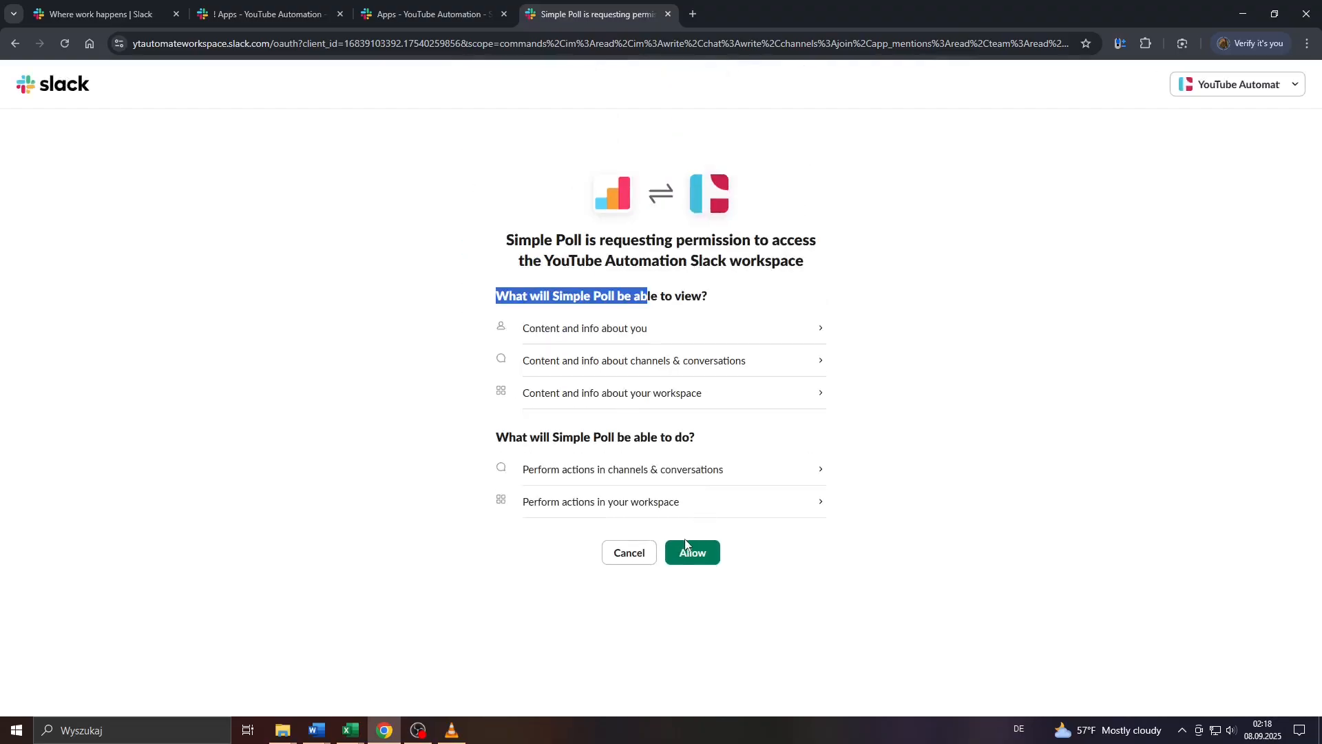
{"action": "left_click", "coordinate": [685, 544]}
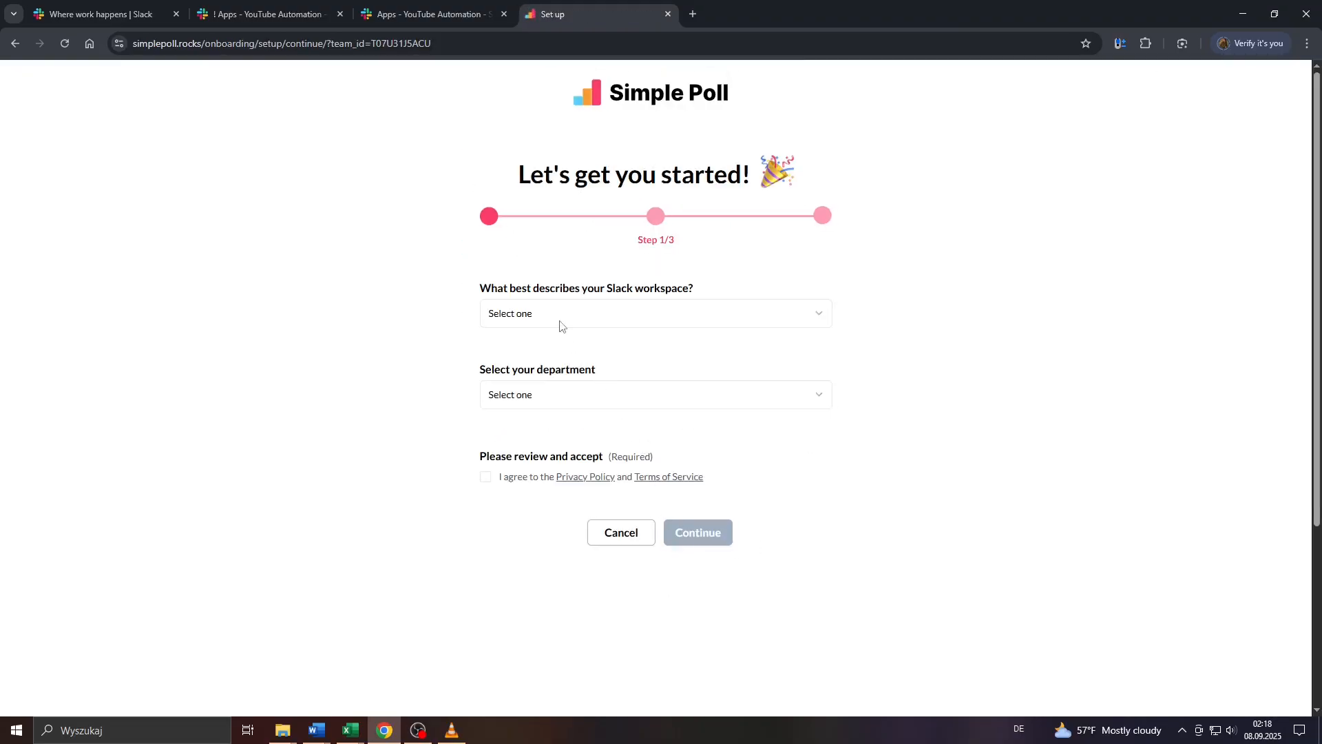
Complete the first setup page with Educational institution as workspace type, IT as department, and the privacy policy and terms accepted
{"action": "left_click", "coordinate": [559, 318]}
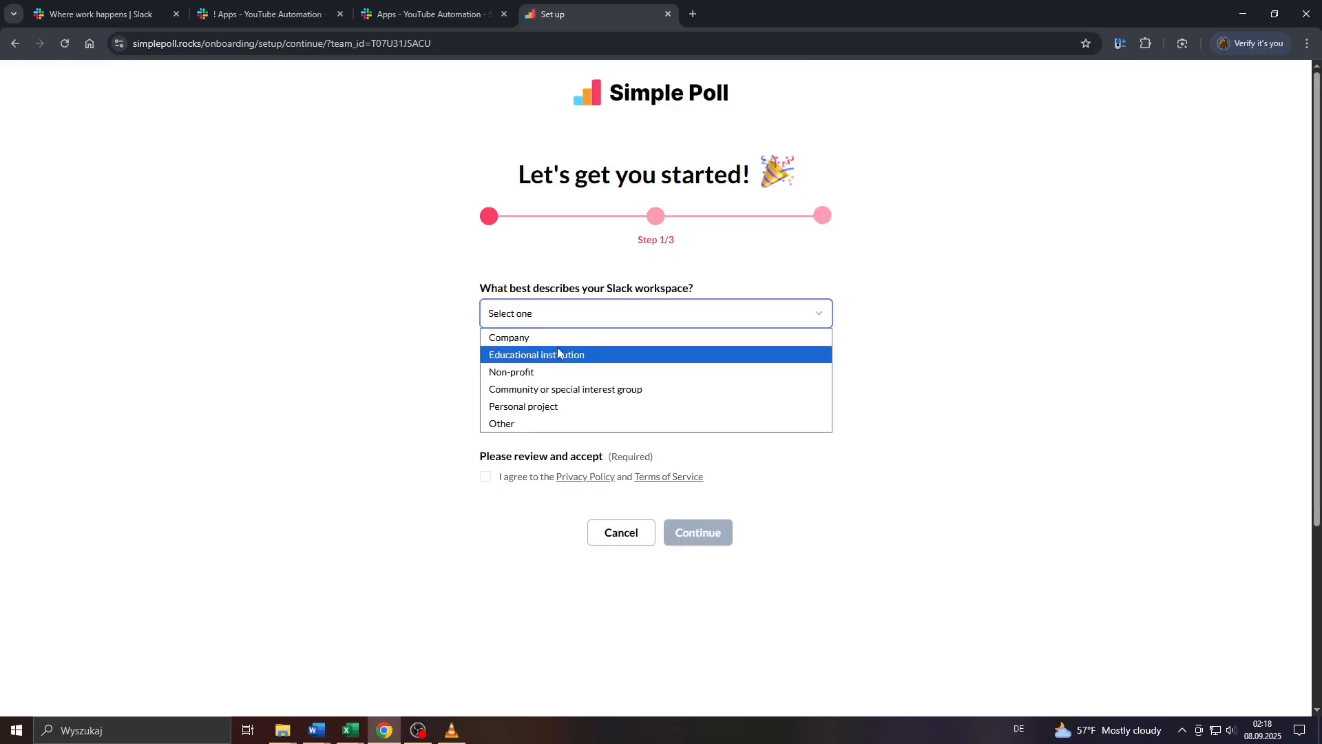
{"action": "left_click", "coordinate": [558, 353]}
{"action": "left_click", "coordinate": [564, 394]}
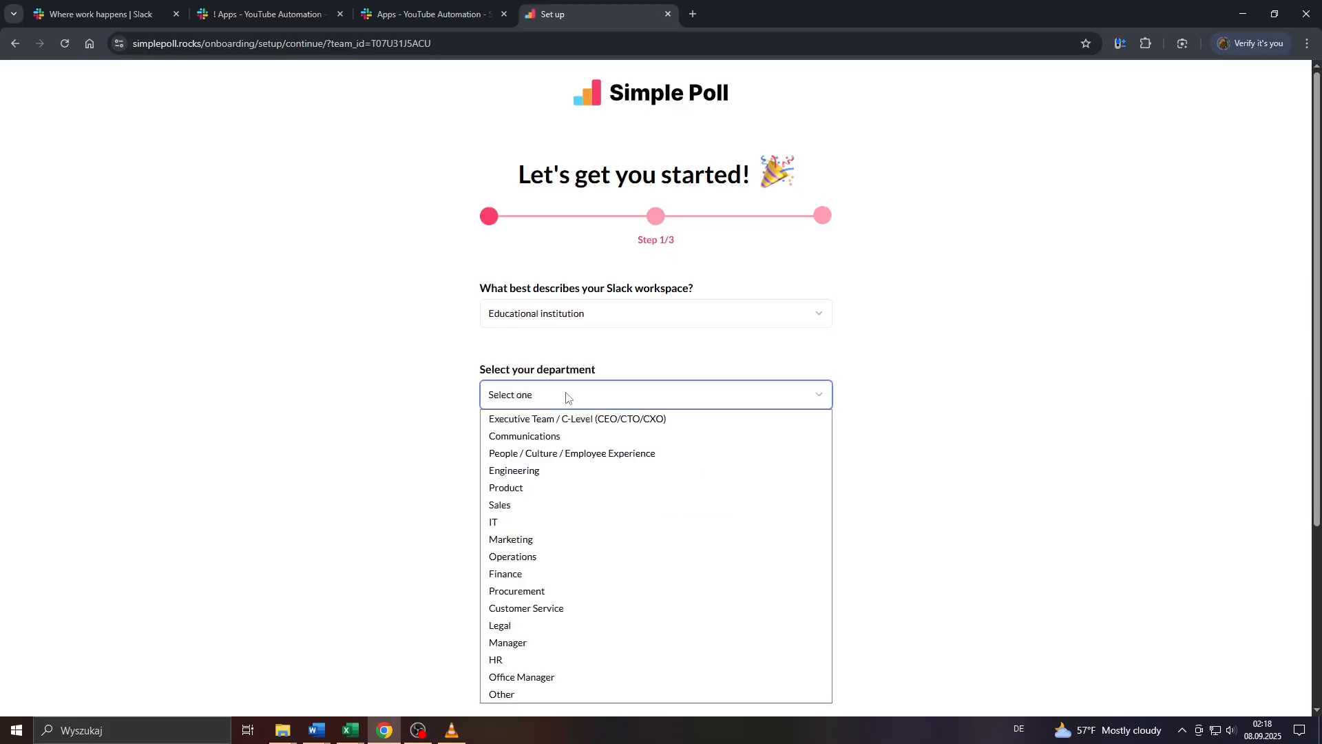
{"action": "left_click", "coordinate": [540, 522]}
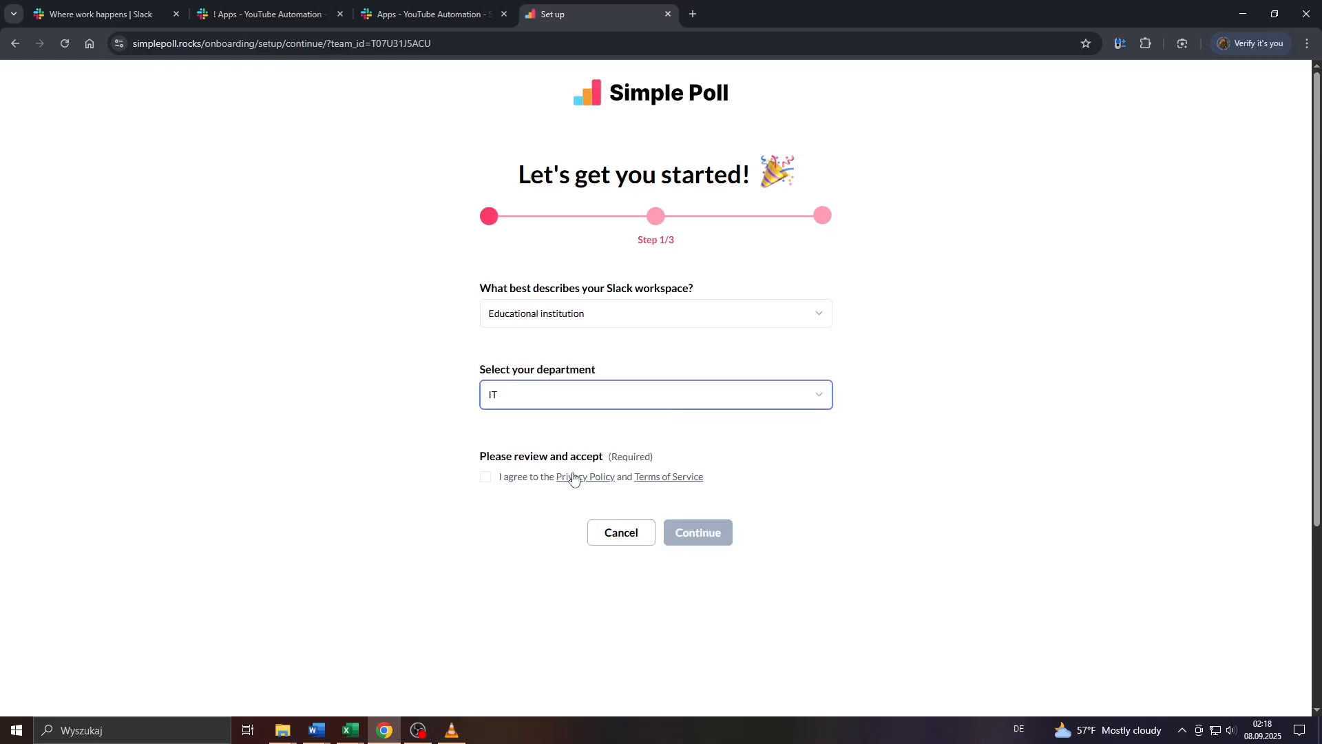
{"action": "left_click", "coordinate": [485, 477]}
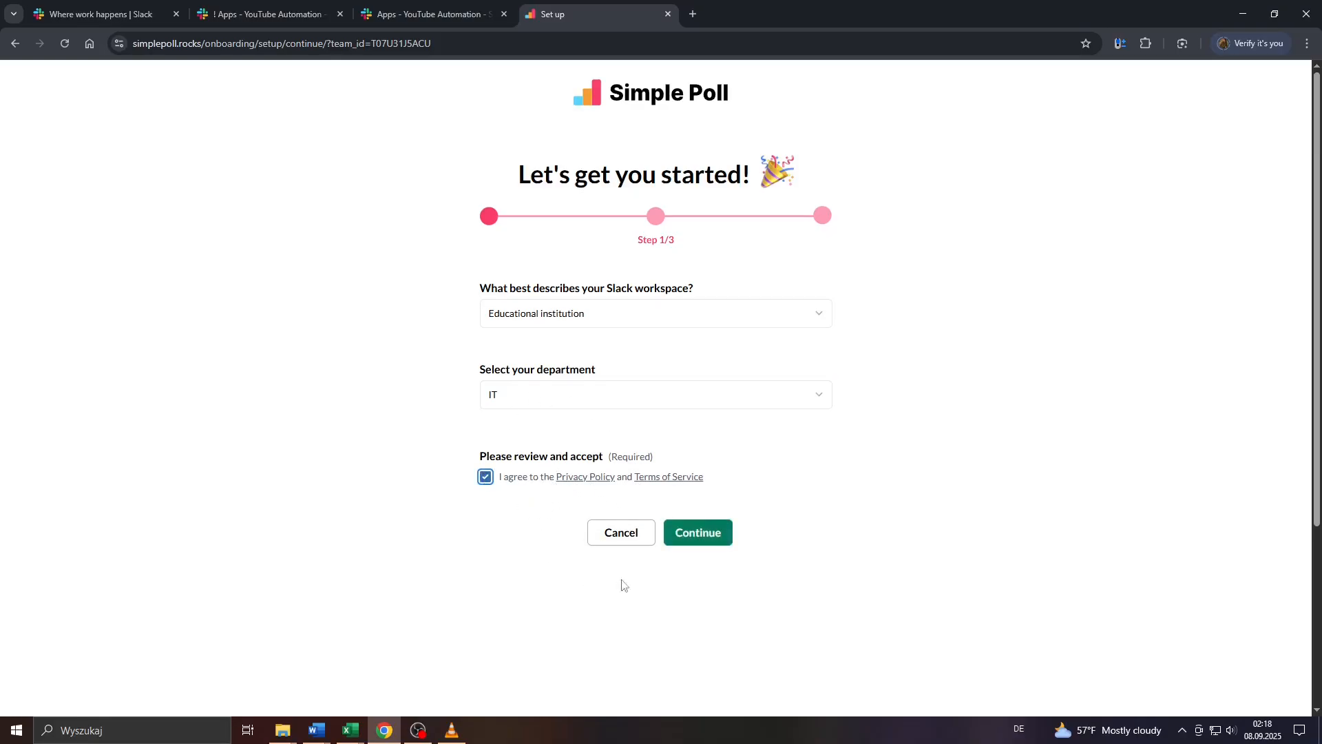
{"action": "key", "text": "ctrl+plus"}
{"action": "key", "text": "ctrl+plus"}
{"action": "key", "text": "ctrl+plus"}
{"action": "key", "text": "ctrl+plus"}
{"action": "key", "text": "ctrl+plus"}
{"action": "left_click_drag", "start_coordinate": [278, 382], "coordinate": [489, 380]}
{"action": "left_click", "coordinate": [489, 381]}
{"action": "key", "text": "ctrl+0"}
{"action": "left_click", "coordinate": [716, 464]}
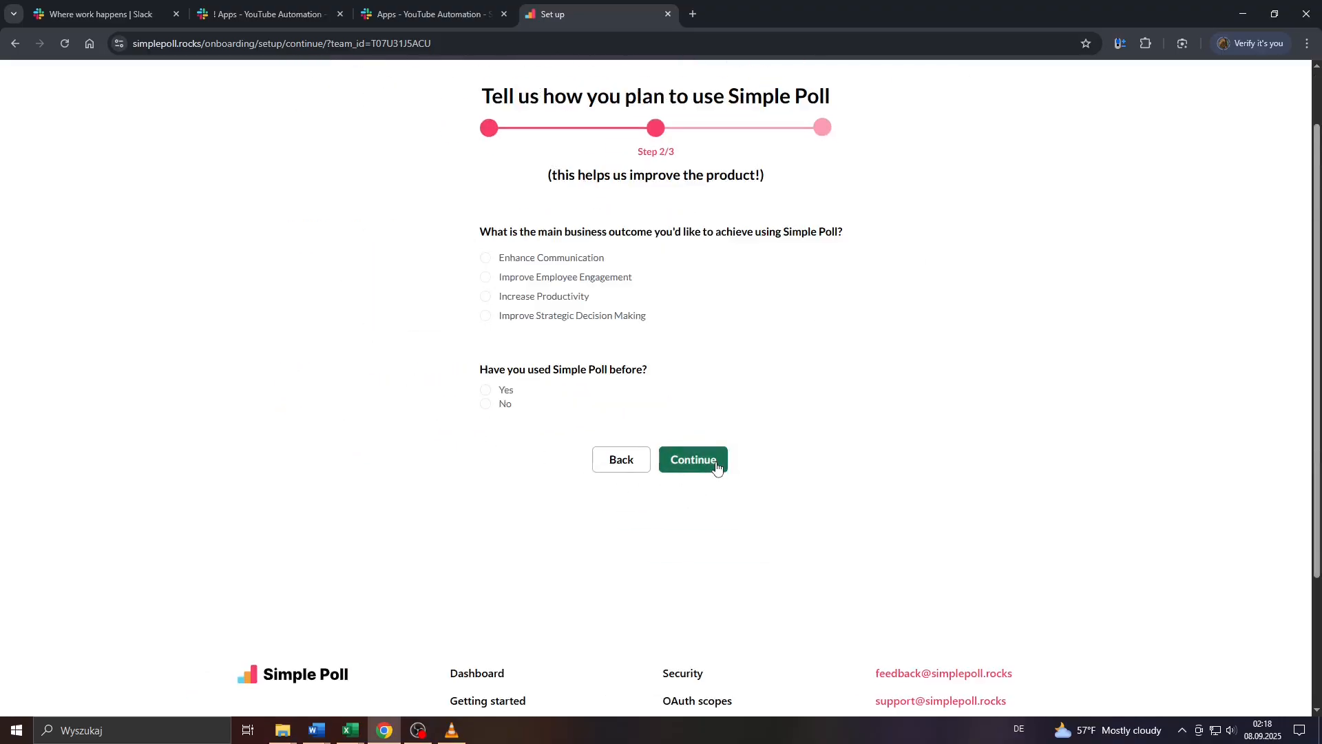
Finish the setup with Increase Productivity as the main outcome and Yes for prior use, and open Simple Poll in the browser
{"action": "left_click", "coordinate": [491, 303]}
{"action": "double_click", "coordinate": [495, 391]}
{"action": "left_click", "coordinate": [687, 460]}
{"action": "left_click", "coordinate": [654, 490]}
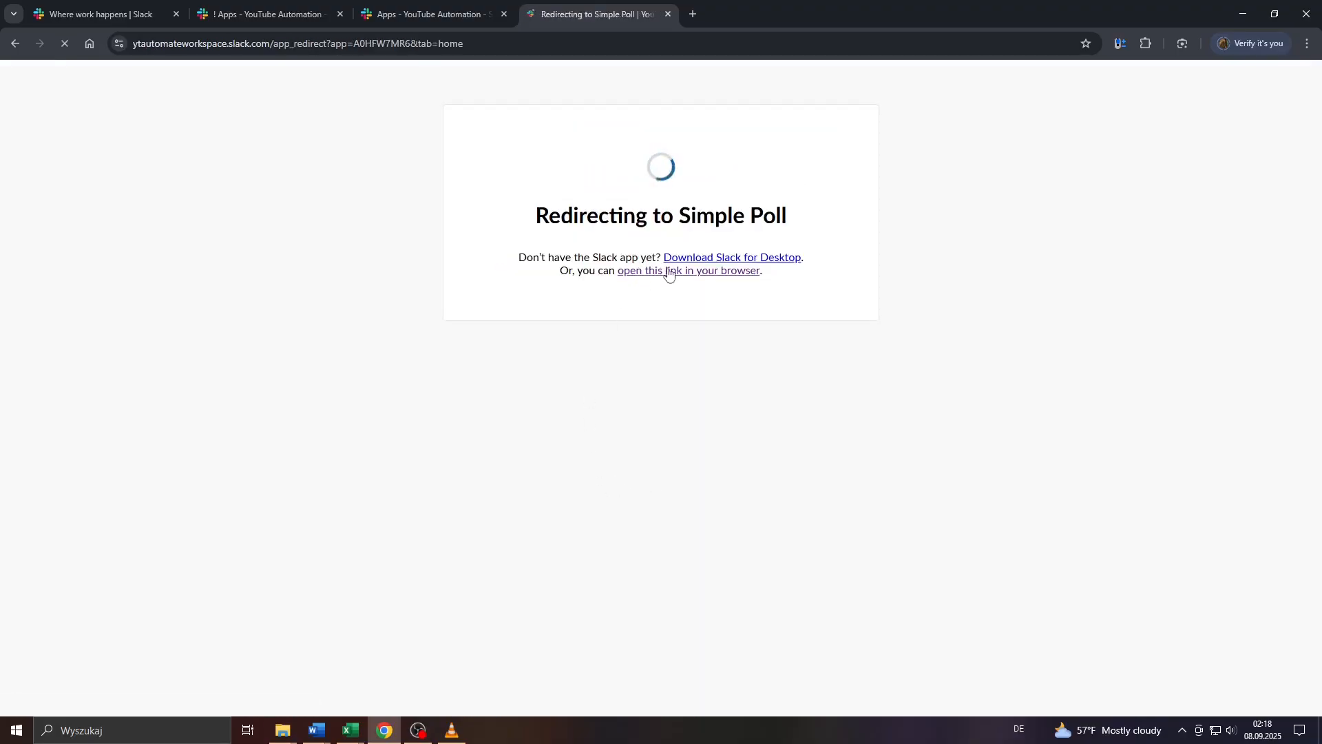
{"action": "left_click", "coordinate": [667, 270]}
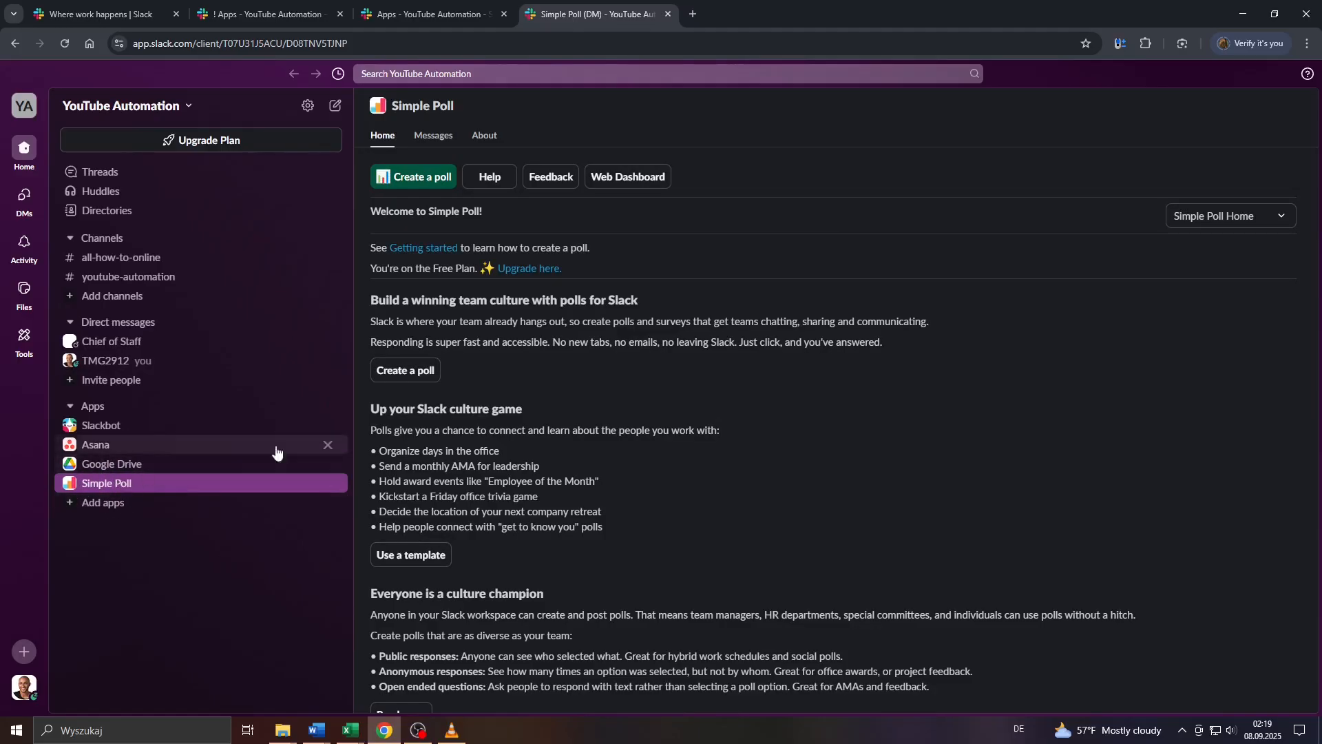
Look over the Simple Poll home page and launch the Create poll shortcut from its message box using /cre
{"action": "scroll", "coordinate": [460, 369], "scroll_direction": "down", "scroll_amount": 3}
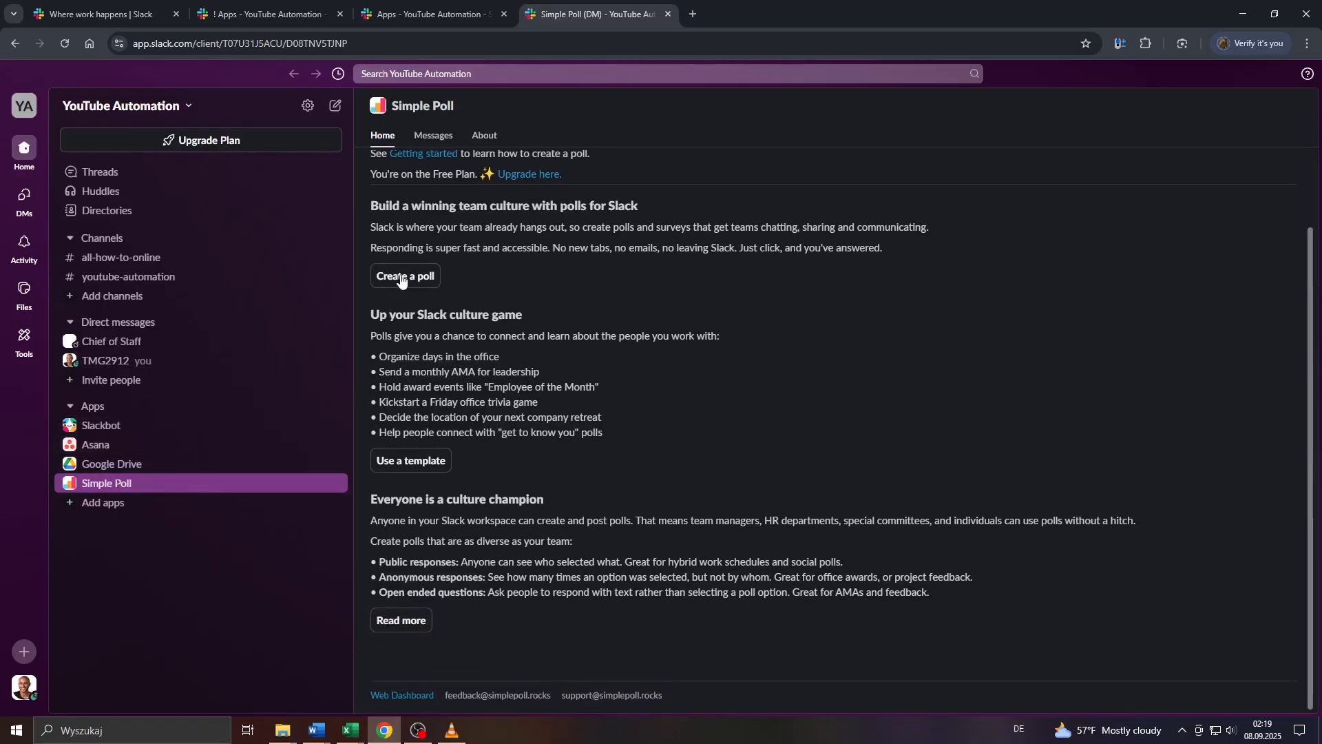
{"action": "scroll", "coordinate": [475, 278], "scroll_direction": "up", "scroll_amount": 6, "text": "ctrl"}
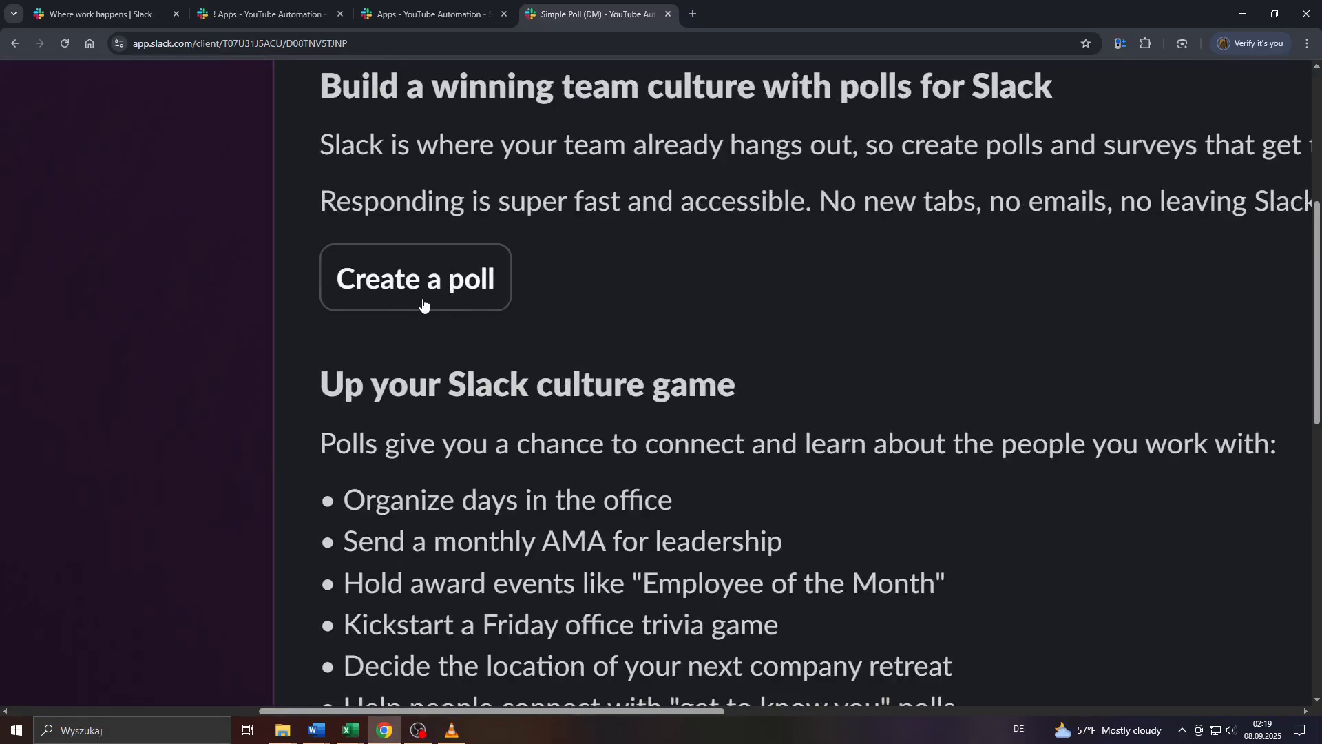
{"action": "scroll", "coordinate": [431, 289], "scroll_direction": "down", "scroll_amount": 6, "text": "ctrl"}
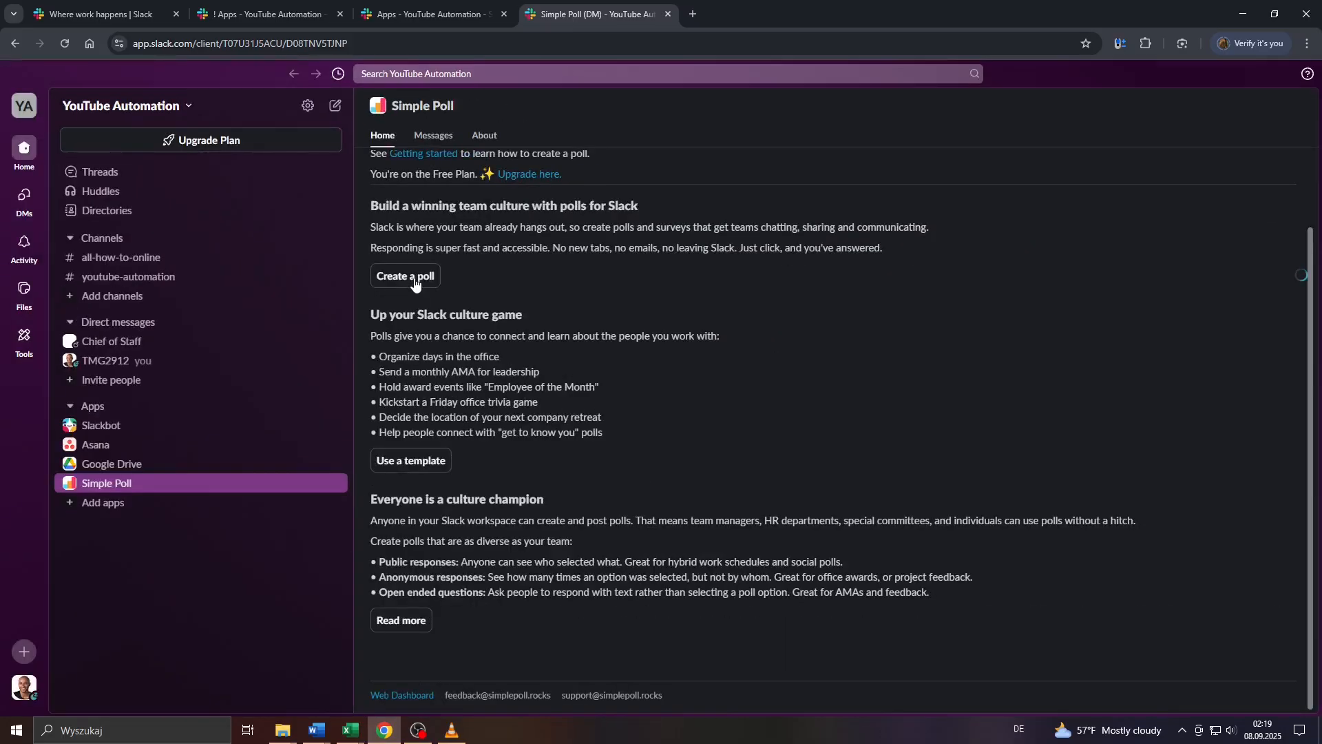
{"action": "left_click", "coordinate": [433, 135]}
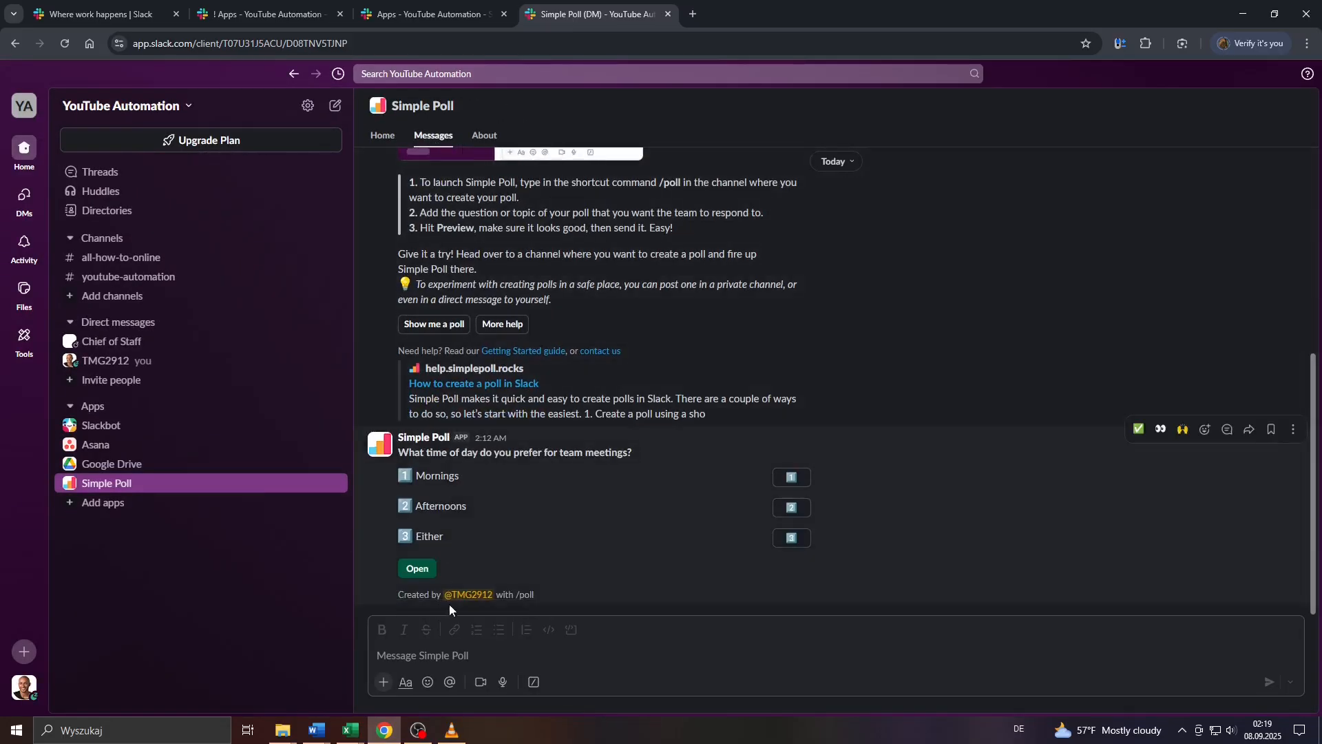
{"action": "left_click", "coordinate": [517, 659]}
{"action": "scroll", "coordinate": [475, 656], "scroll_direction": "up", "scroll_amount": 5, "text": "ctrl"}
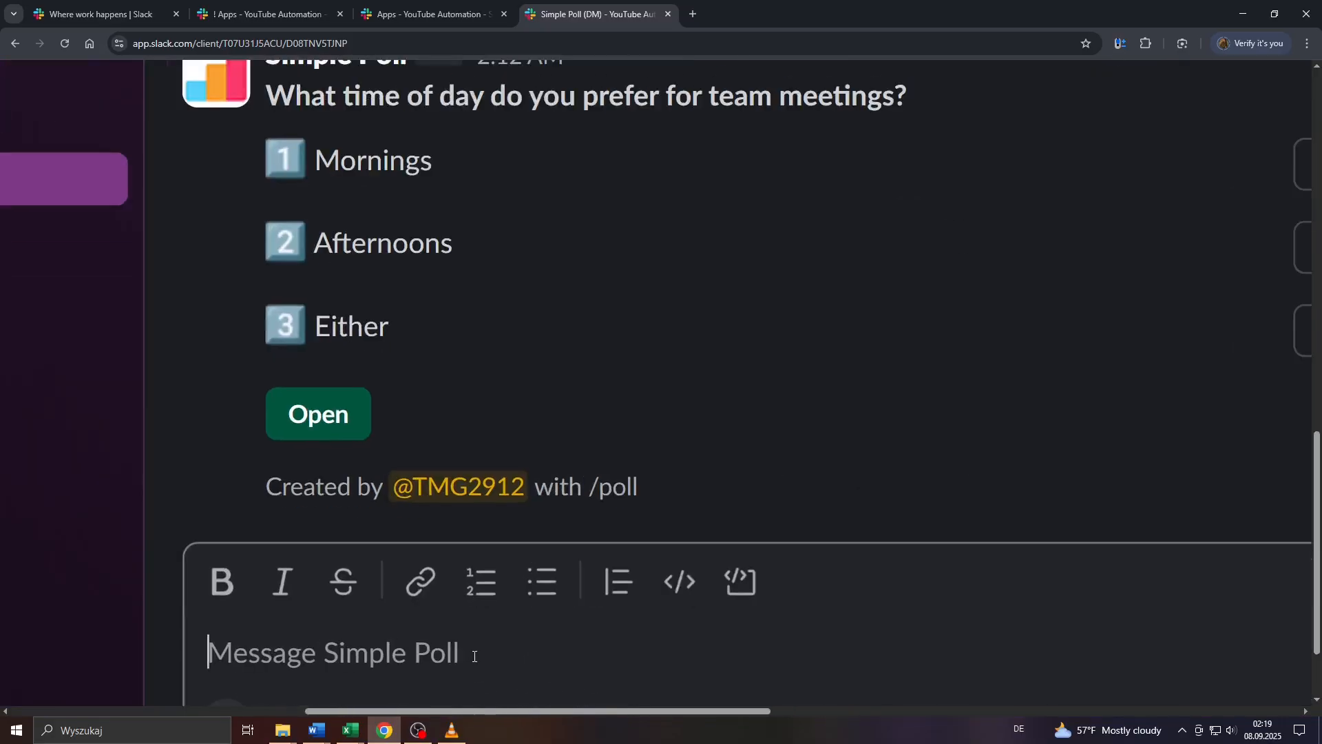
{"action": "scroll", "coordinate": [473, 656], "scroll_direction": "down", "scroll_amount": 5, "text": "ctrl"}
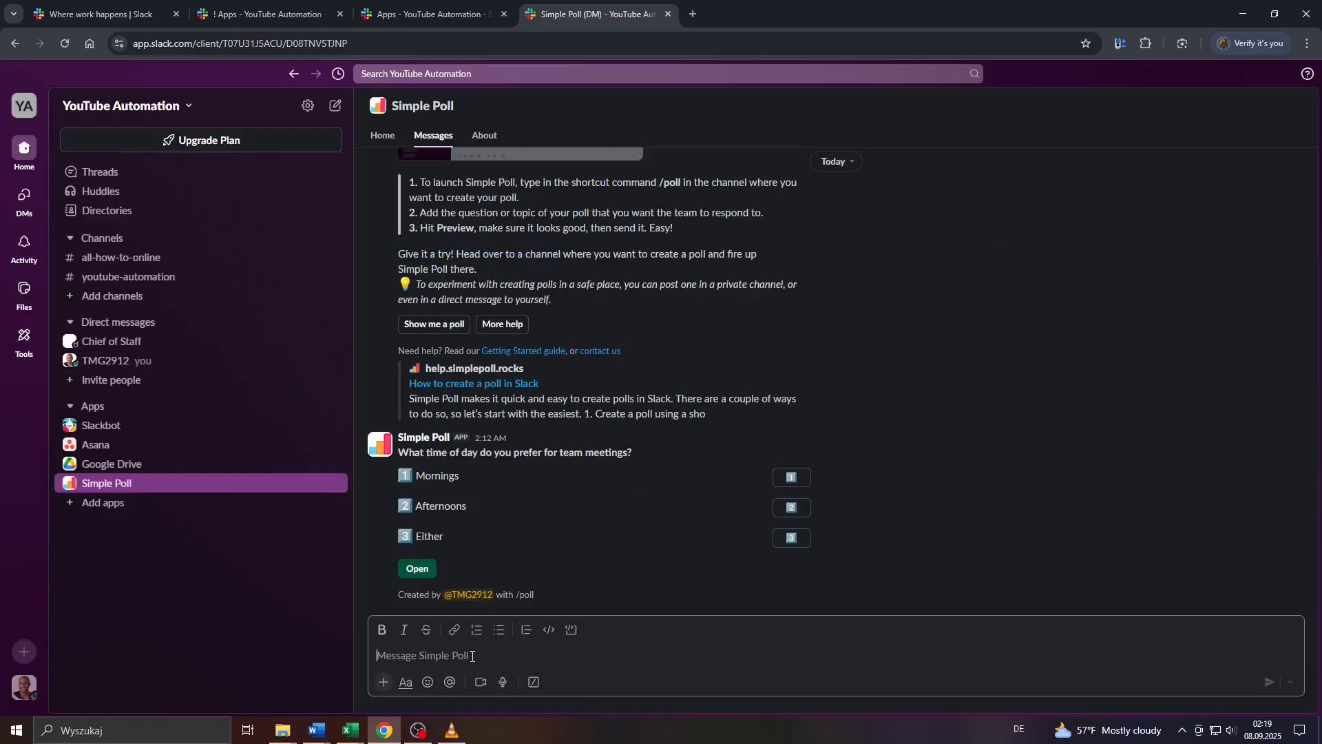
{"action": "type", "text": "/cr"}
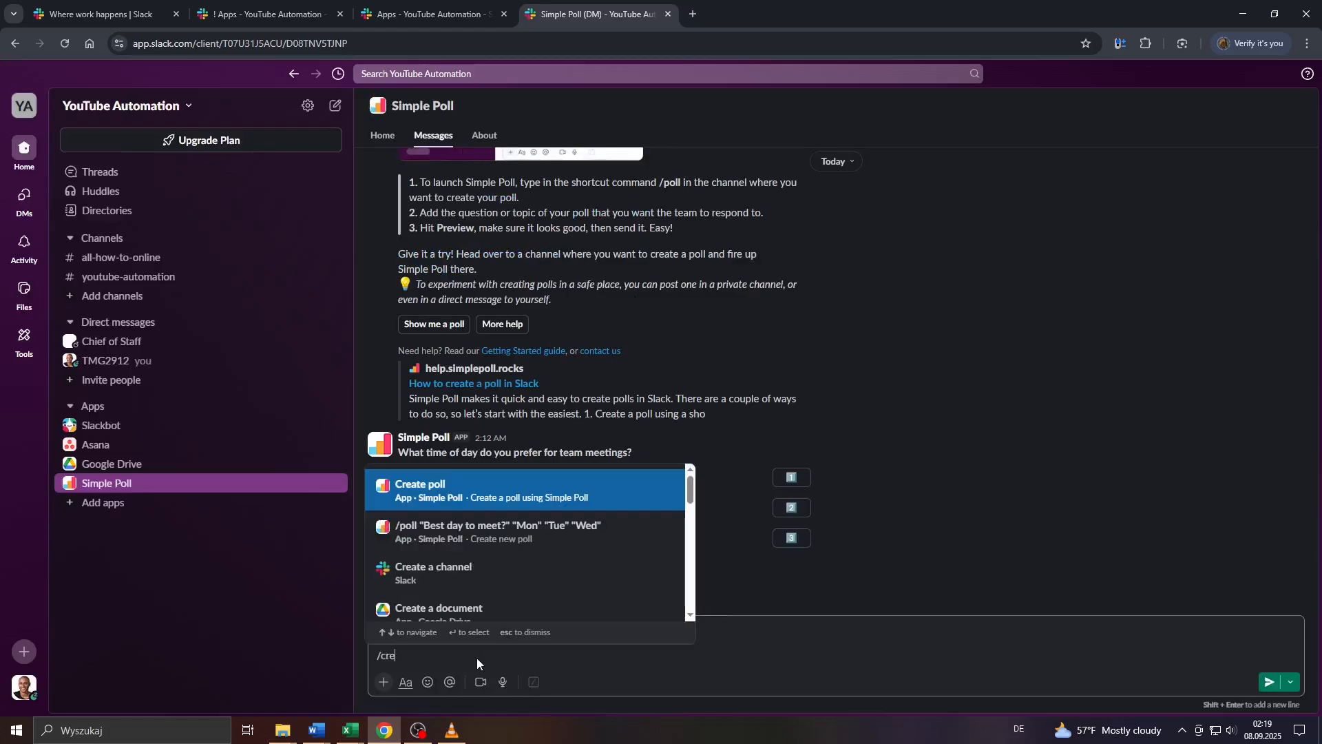
{"action": "type", "text": "e"}
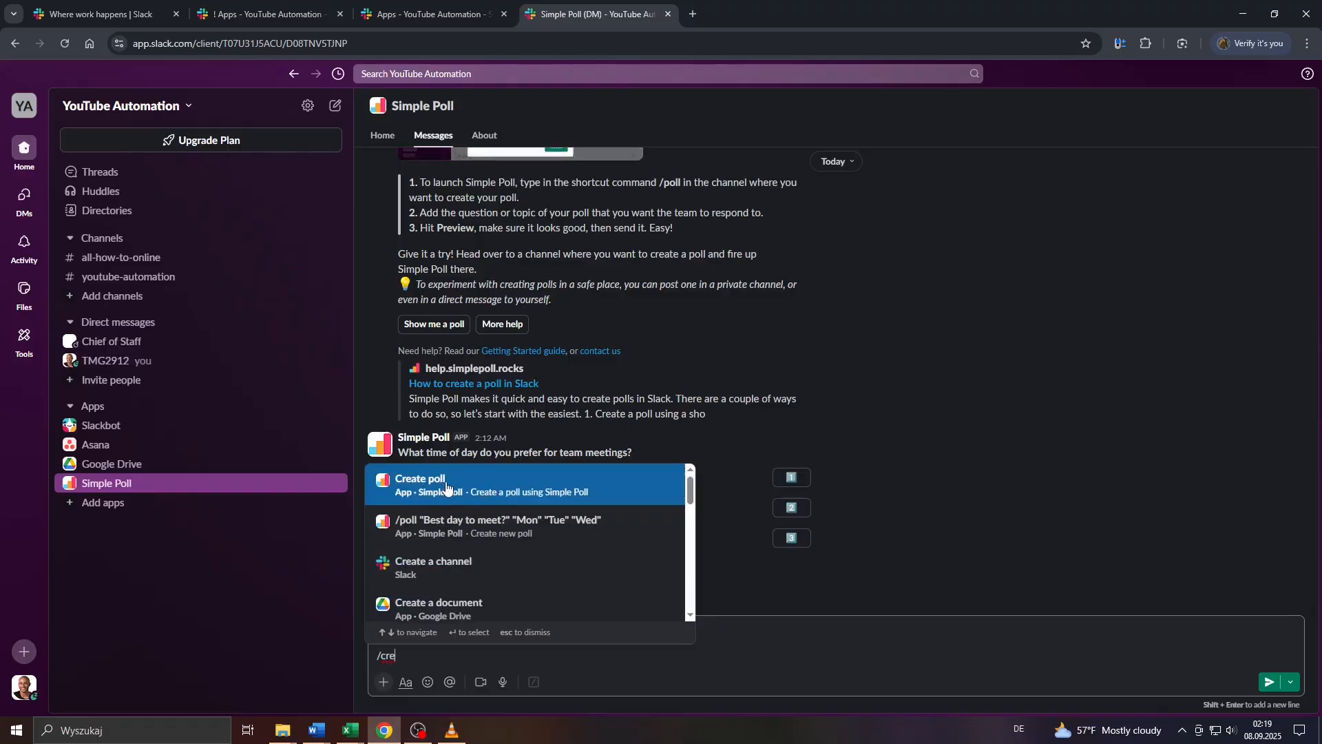
{"action": "left_click", "coordinate": [493, 486]}
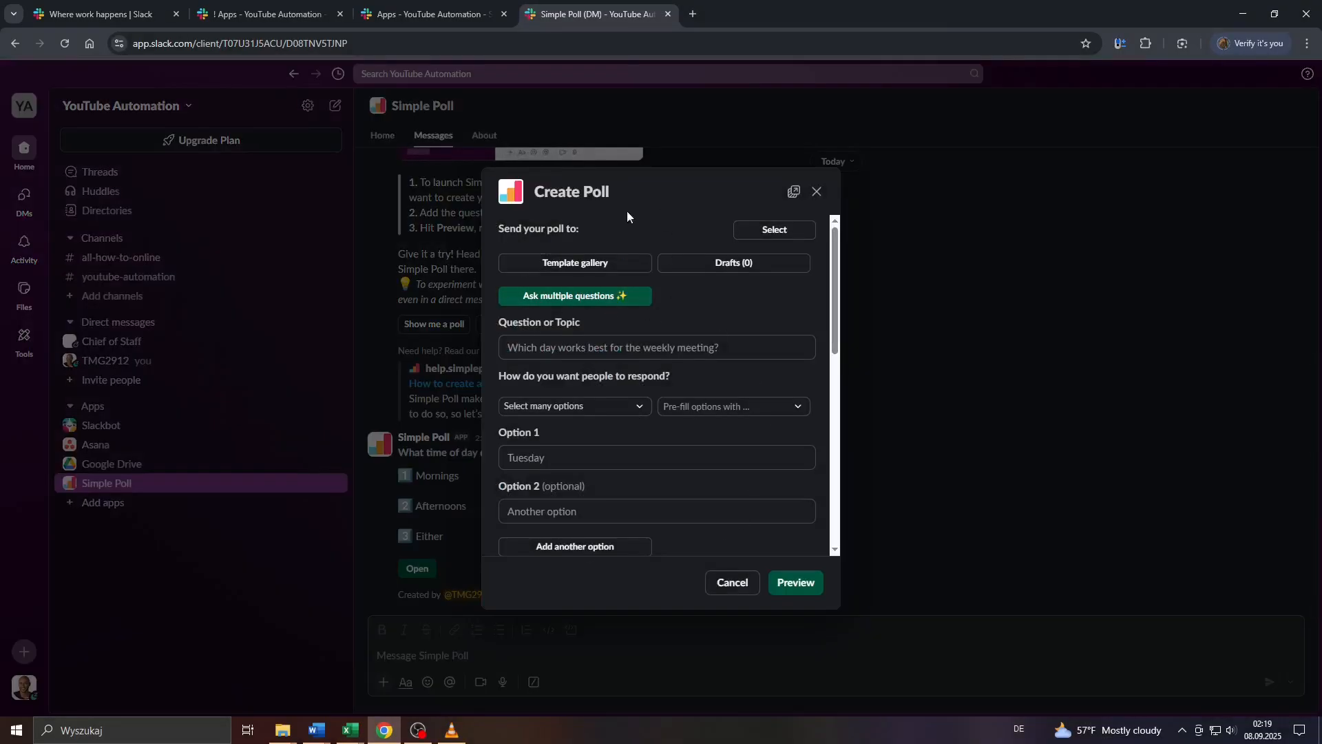
Set the poll distribution to the all-how-to-online channel and save it
{"action": "mouse_move", "coordinate": [562, 228]}
{"action": "left_mouse_down"}
{"action": "mouse_move", "coordinate": [502, 228]}
{"action": "mouse_move", "coordinate": [541, 227]}
{"action": "left_mouse_up"}
{"action": "left_click", "coordinate": [771, 227]}
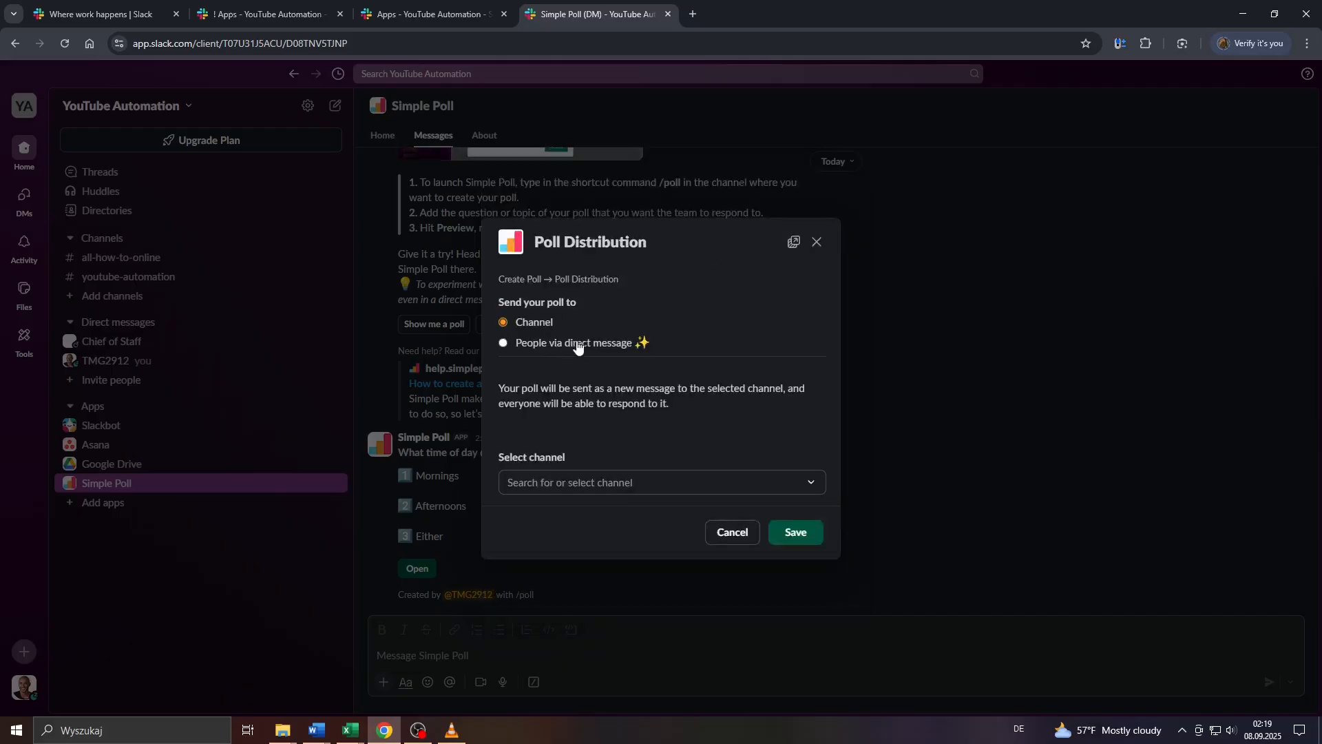
{"action": "left_click", "coordinate": [540, 345]}
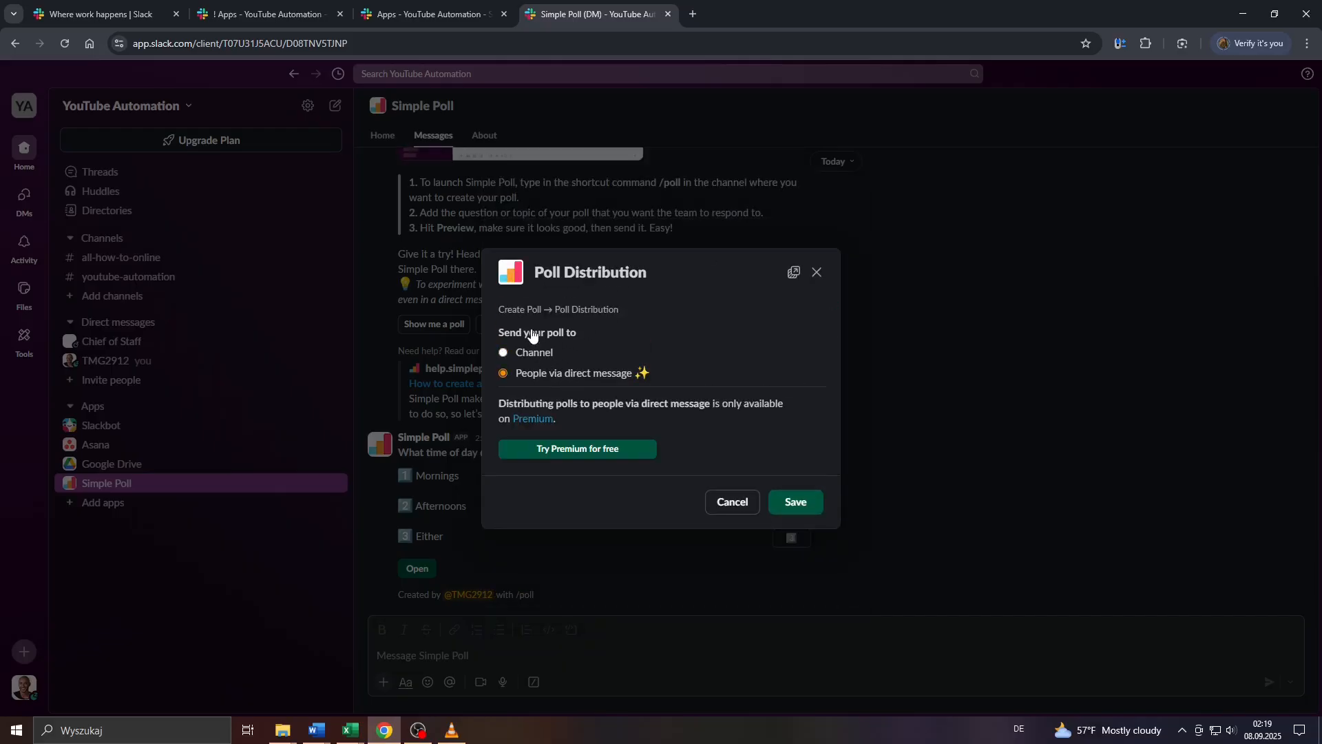
{"action": "left_click", "coordinate": [535, 353]}
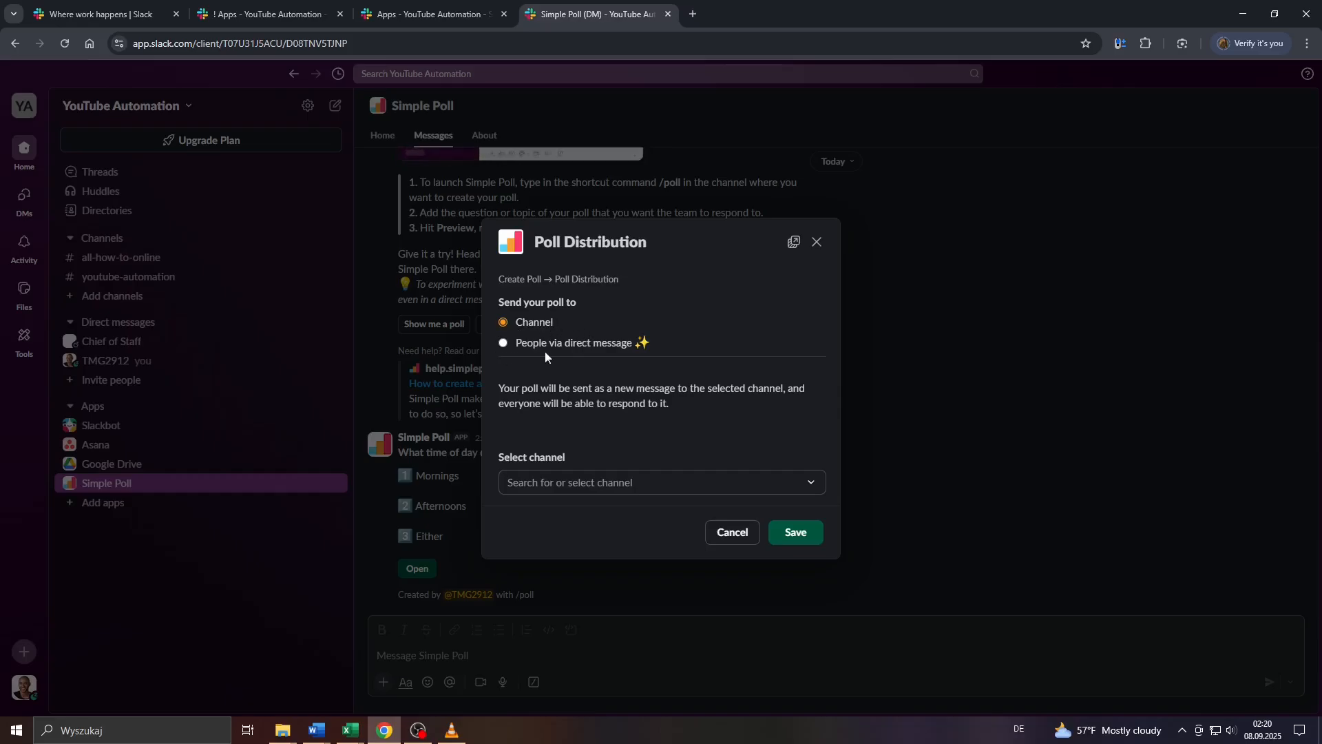
{"action": "left_click", "coordinate": [564, 483]}
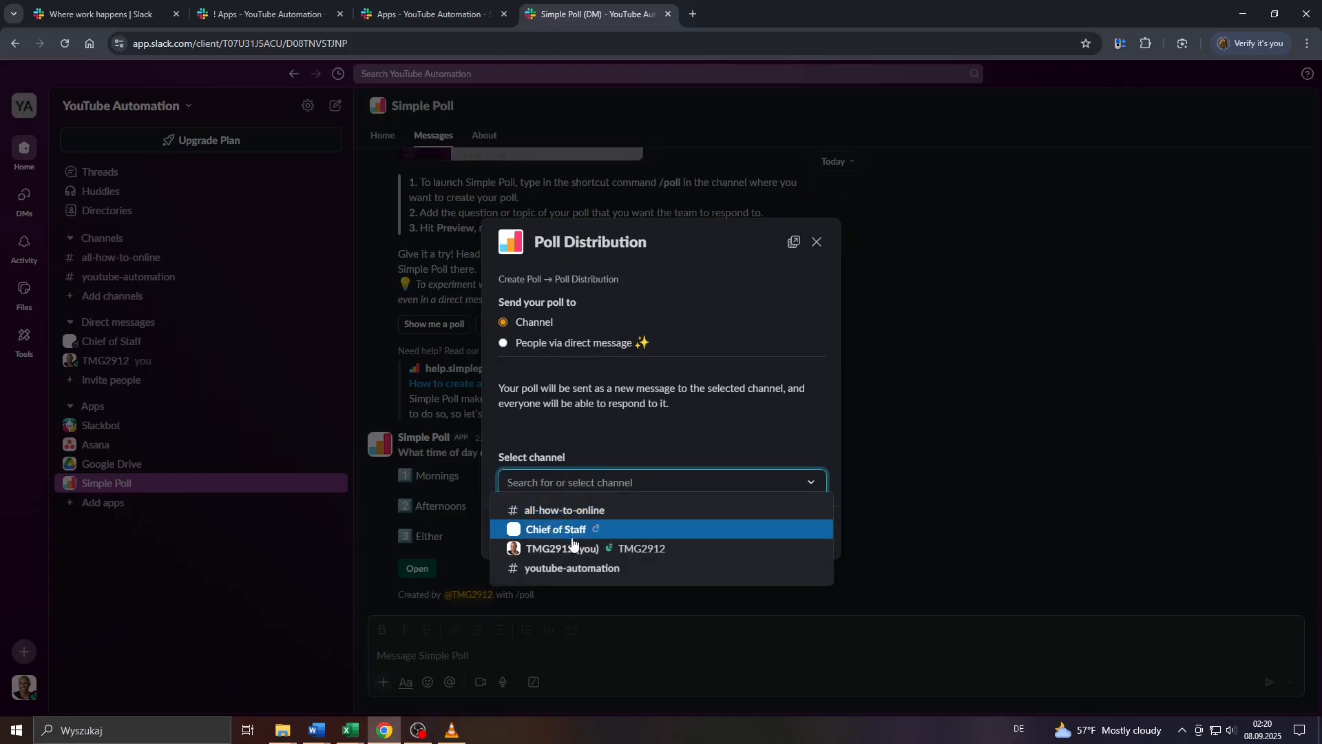
{"action": "left_click", "coordinate": [552, 512]}
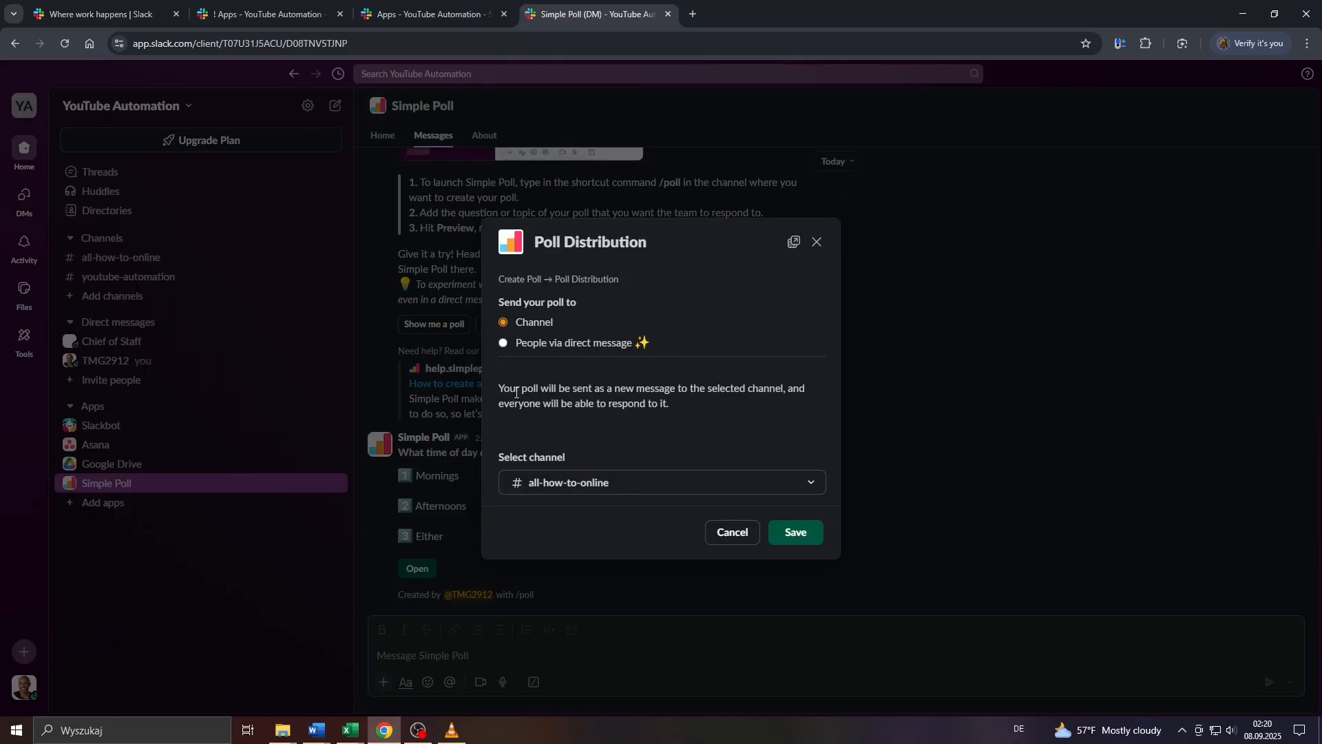
{"action": "left_click_drag", "start_coordinate": [517, 389], "coordinate": [633, 411]}
{"action": "left_click", "coordinate": [606, 391]}
{"action": "left_click", "coordinate": [791, 533]}
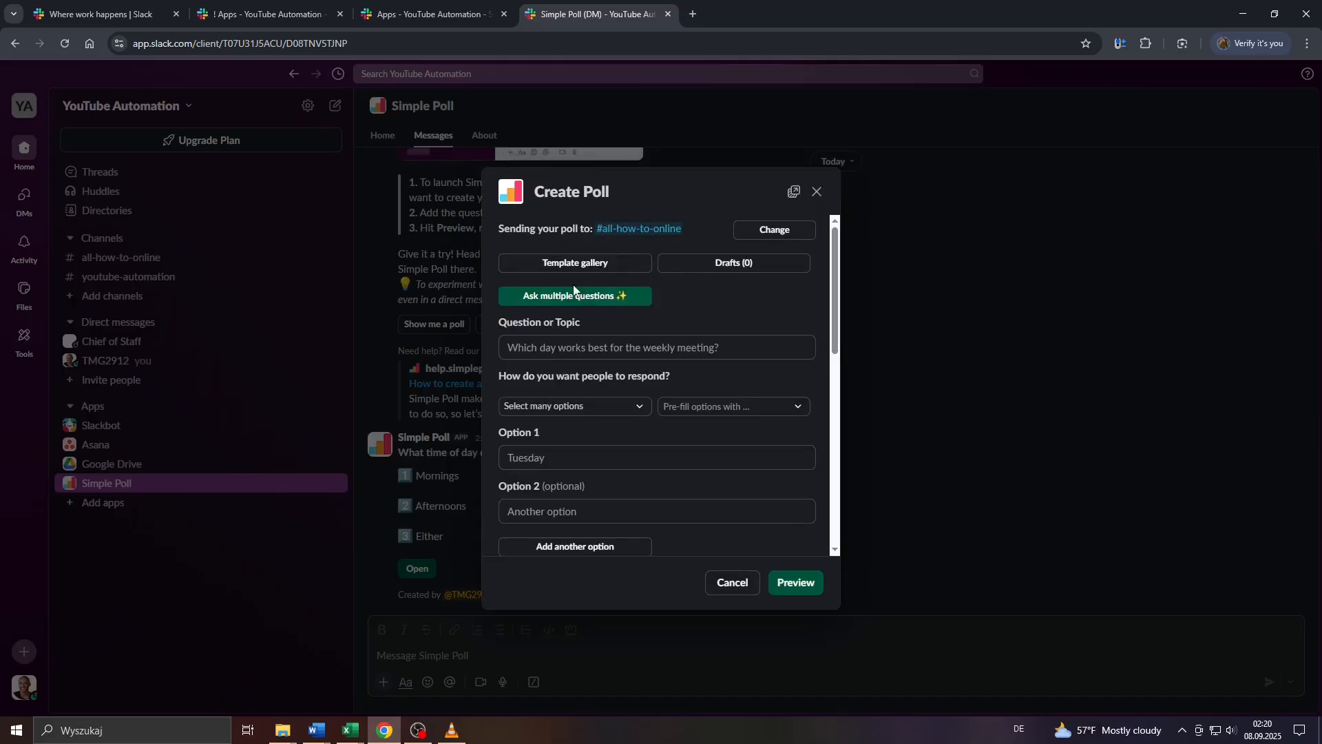
Enter "Your Favorite Ice Cream?" as the poll's question
{"action": "left_click_drag", "start_coordinate": [494, 326], "coordinate": [601, 323]}
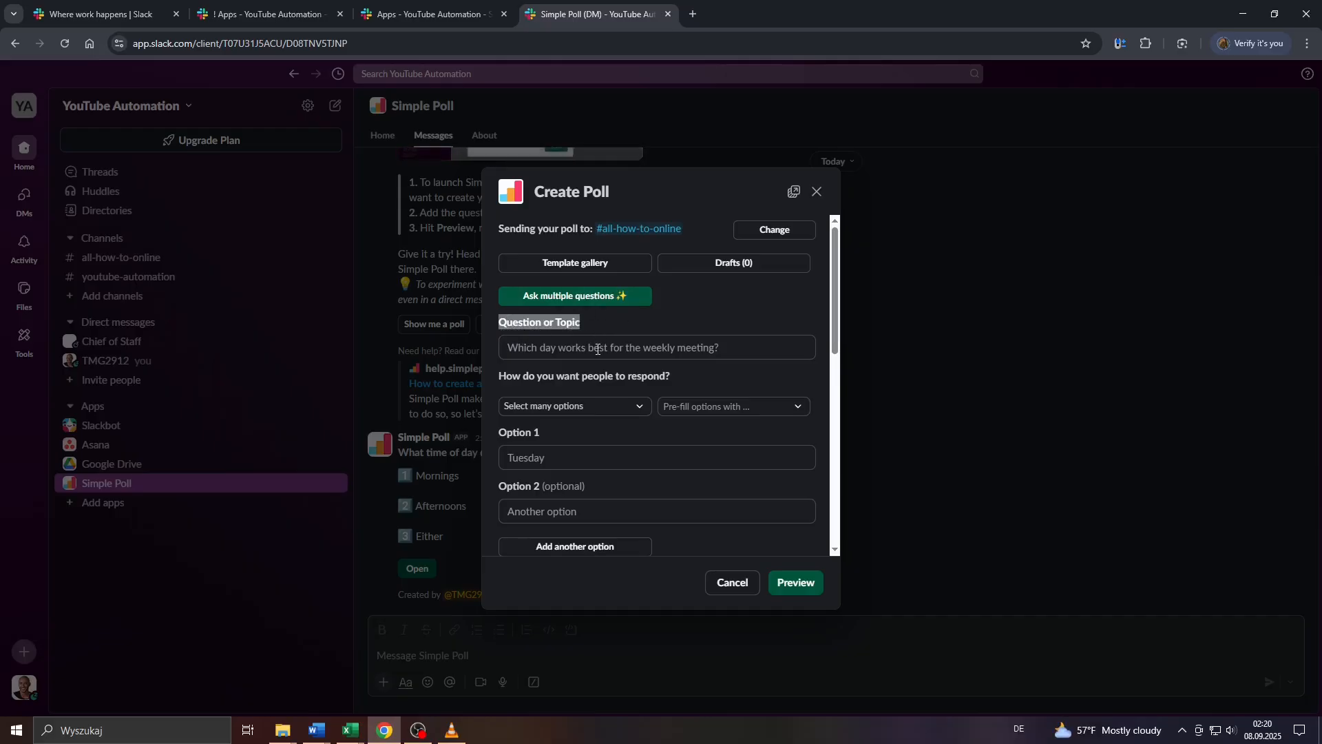
{"action": "left_click", "coordinate": [601, 347]}
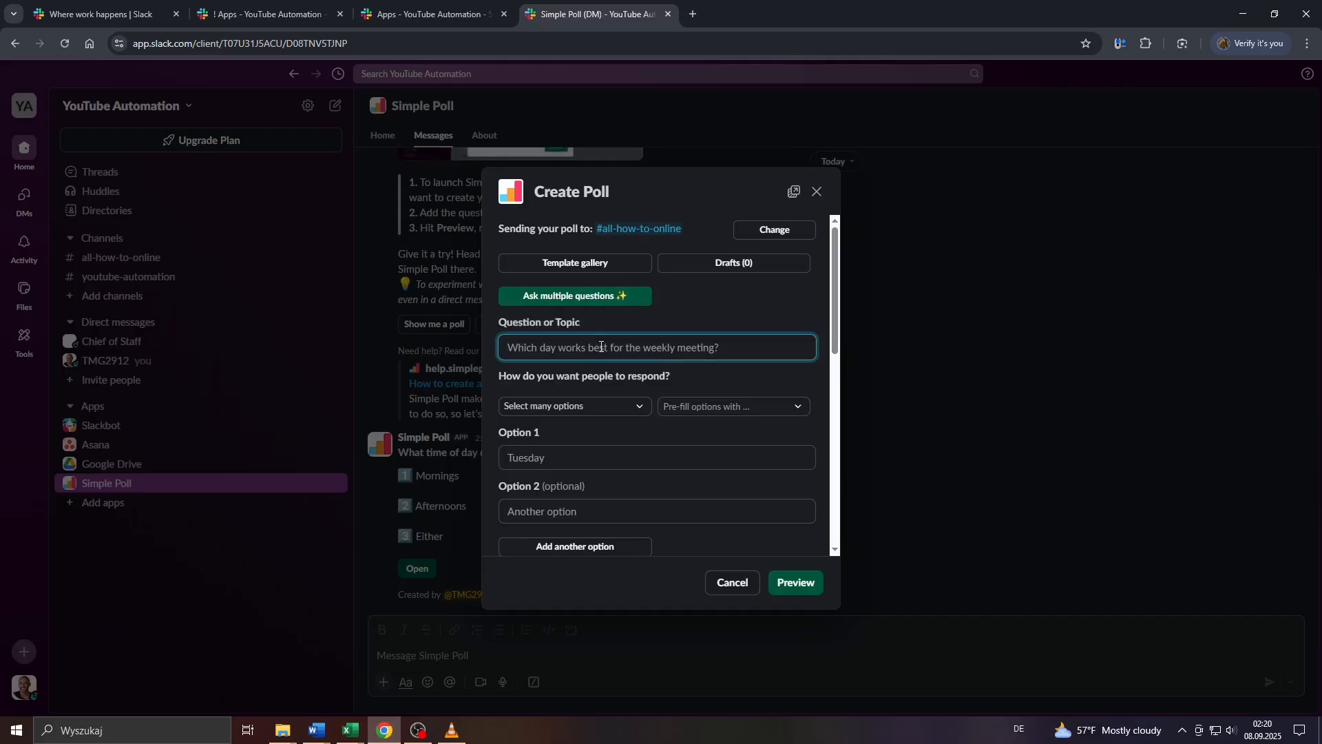
{"action": "type", "text": "Your Favo"}
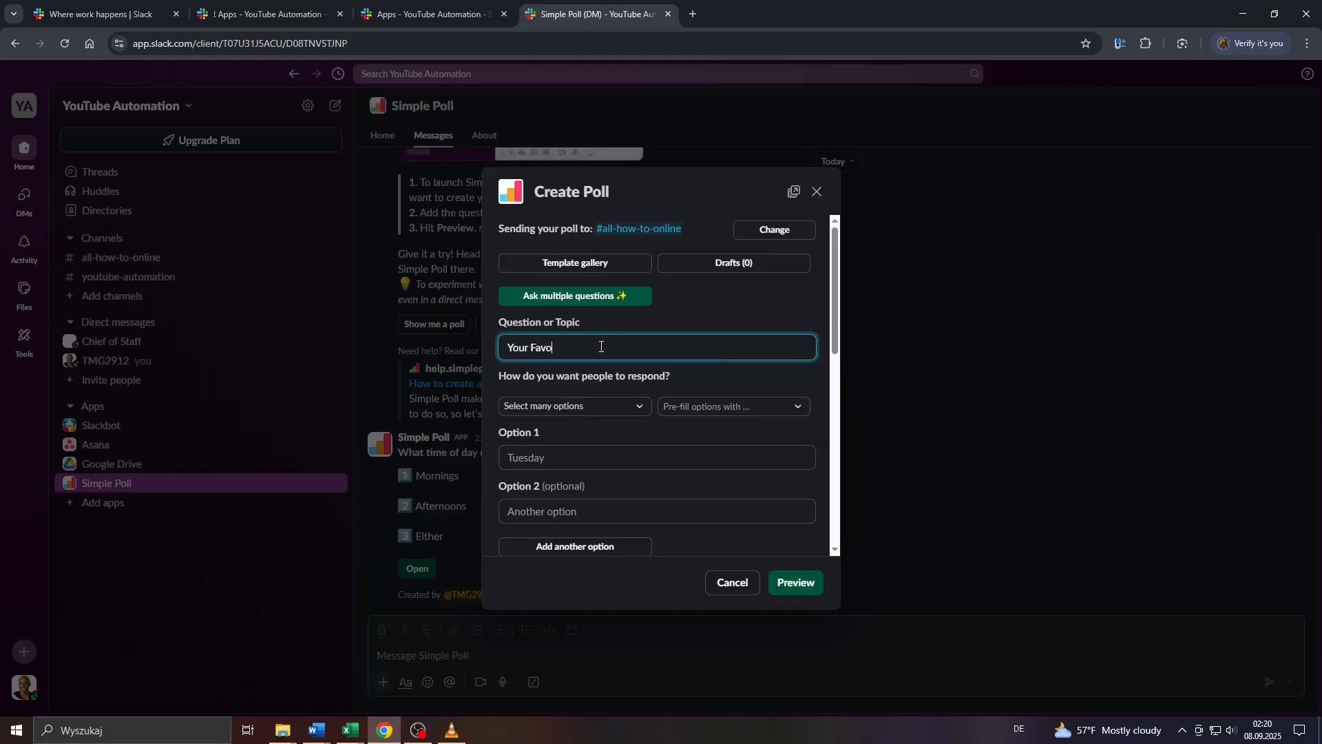
{"action": "type", "text": "rite Ice Cream?"}
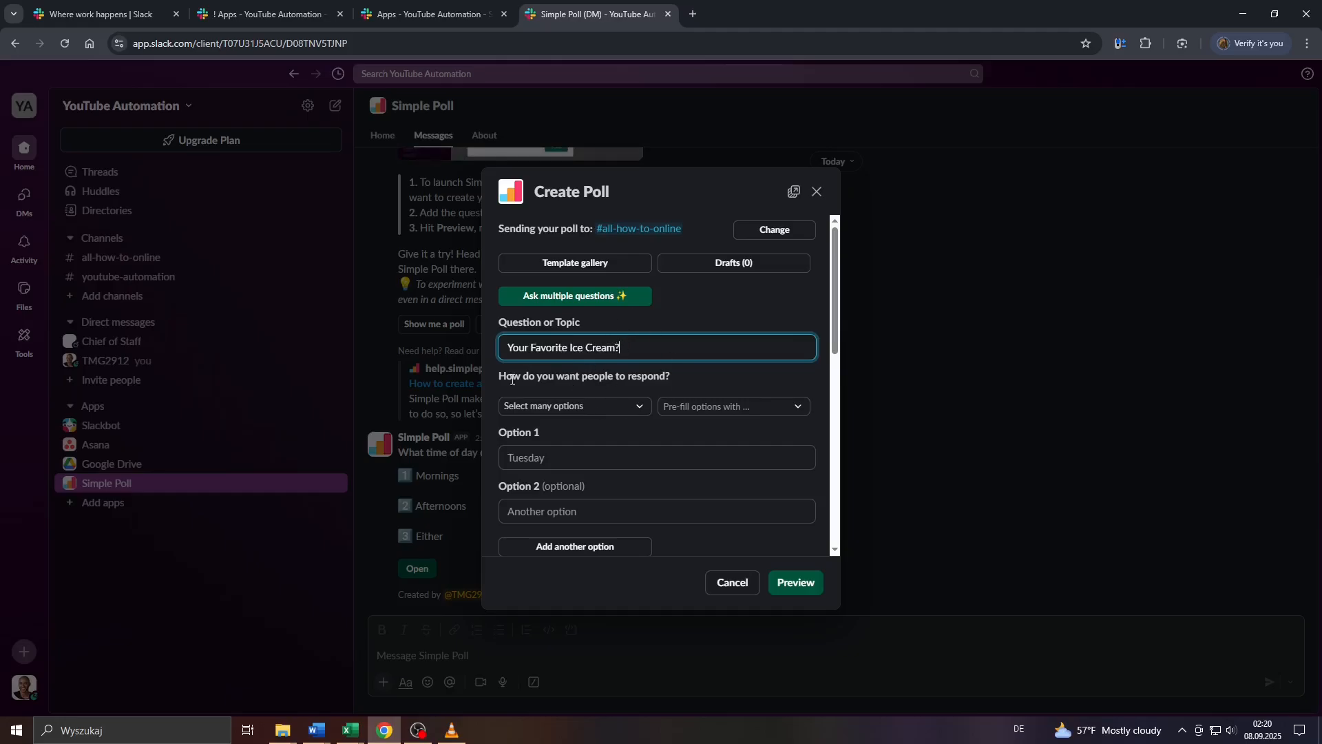
Review the available response types and choose Select many options for the poll
{"action": "left_click_drag", "start_coordinate": [496, 379], "coordinate": [669, 377]}
{"action": "left_click", "coordinate": [629, 345]}
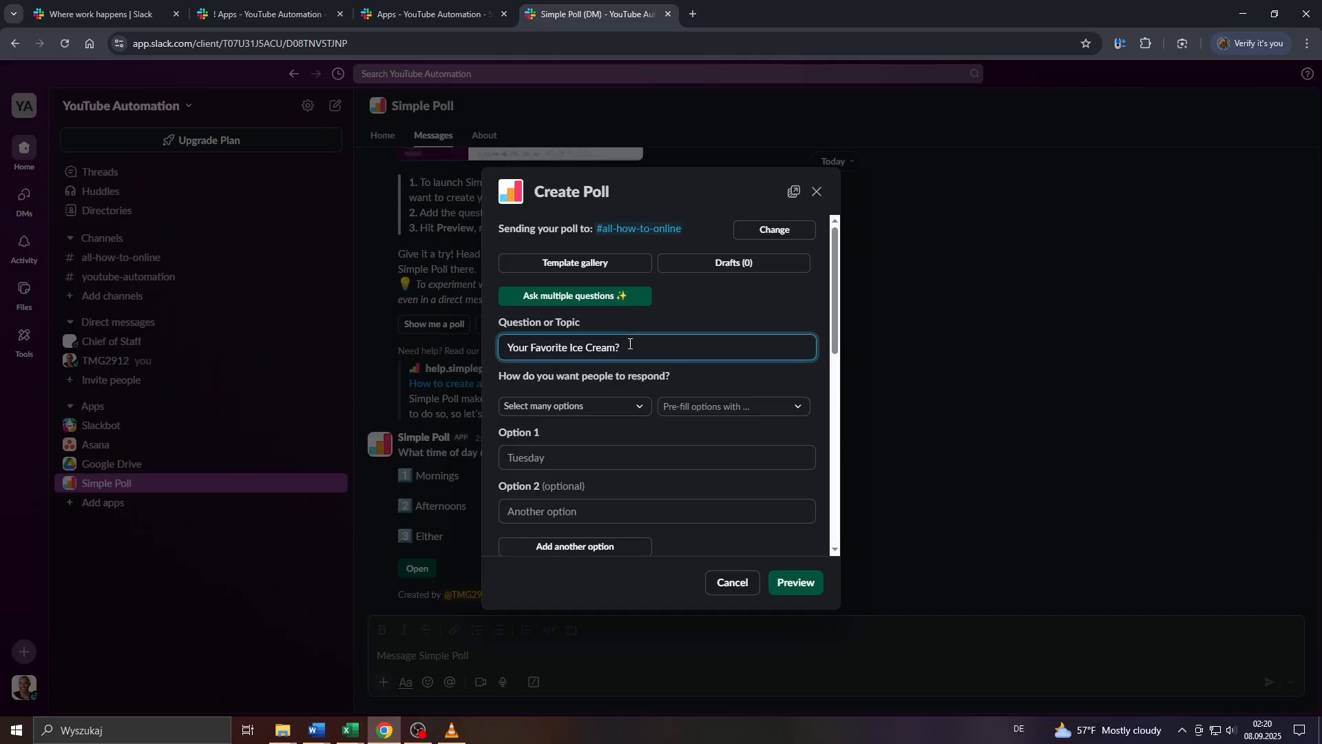
{"action": "left_click", "coordinate": [624, 398]}
{"action": "left_click", "coordinate": [624, 401]}
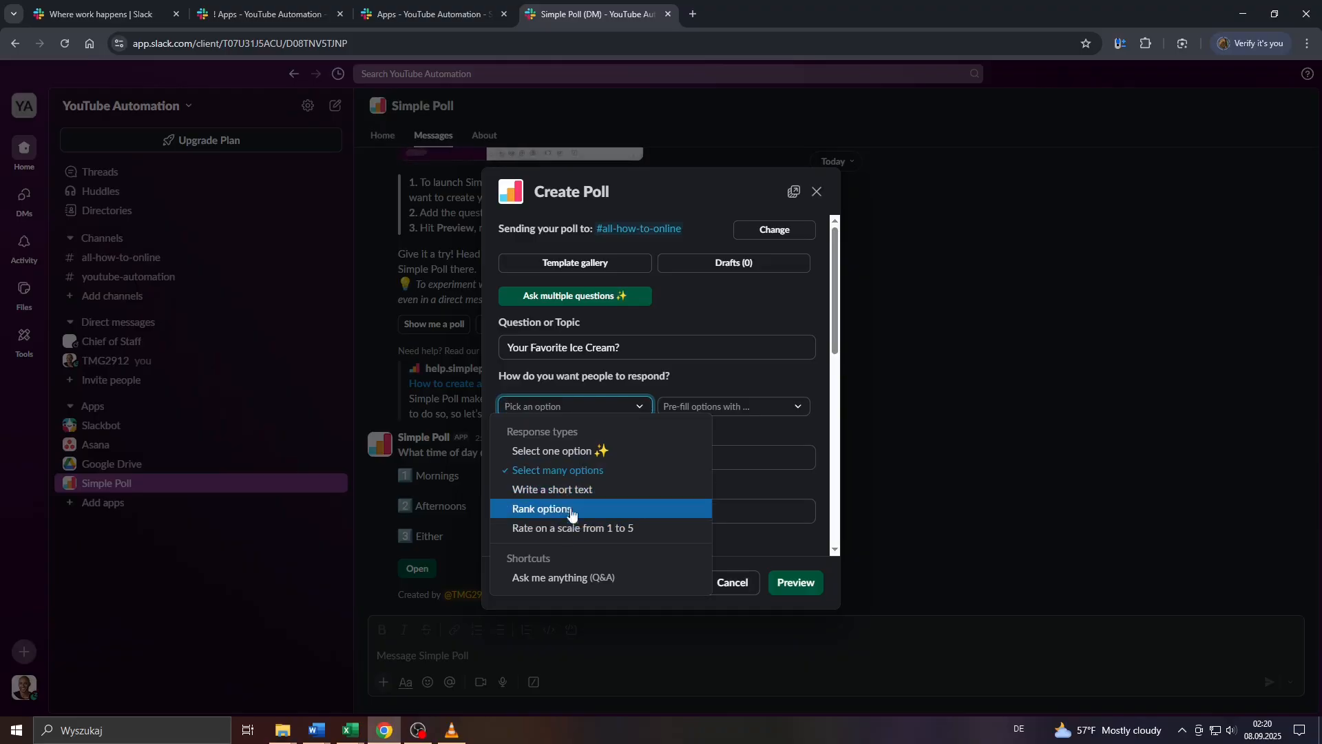
{"action": "left_click", "coordinate": [570, 471]}
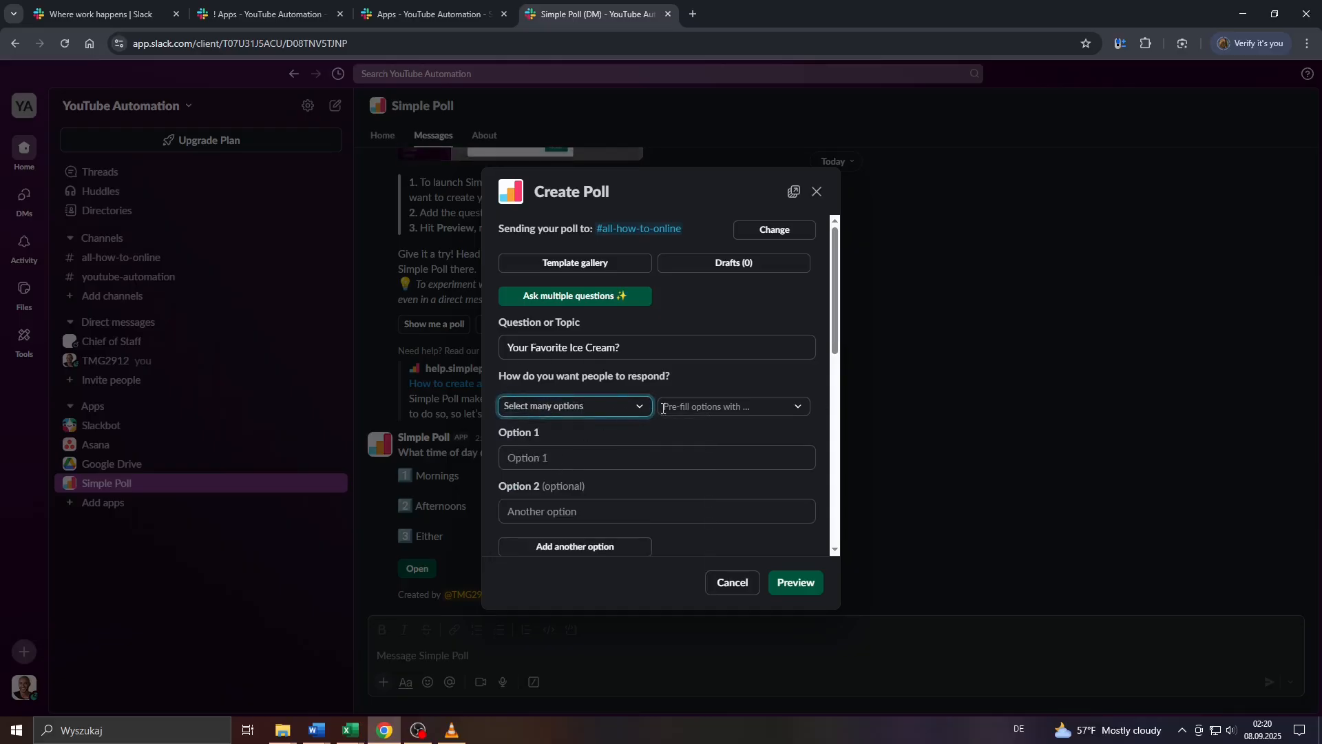
Try the Yes / No, Agree / Disagree and More often → Less often presets for the poll's answers, and clear all options
{"action": "left_click", "coordinate": [795, 407]}
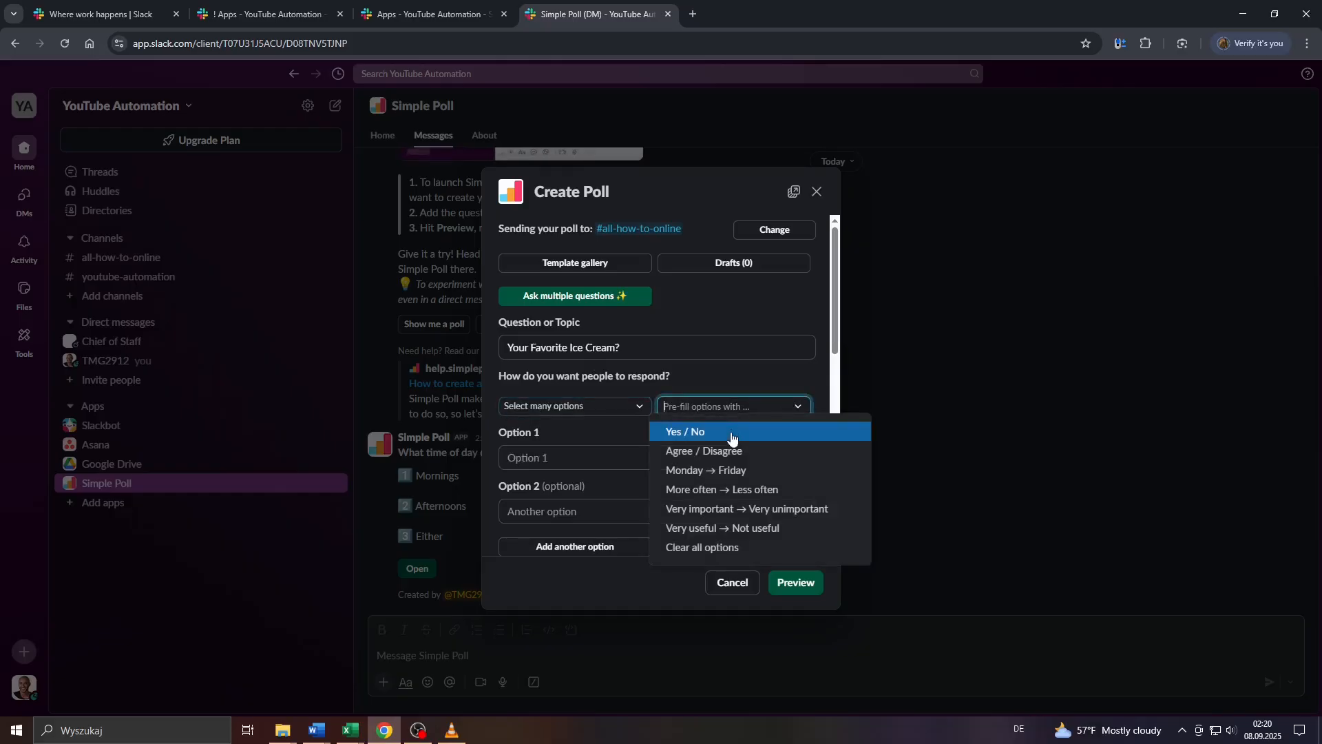
{"action": "left_click", "coordinate": [730, 432]}
{"action": "left_click", "coordinate": [738, 411]}
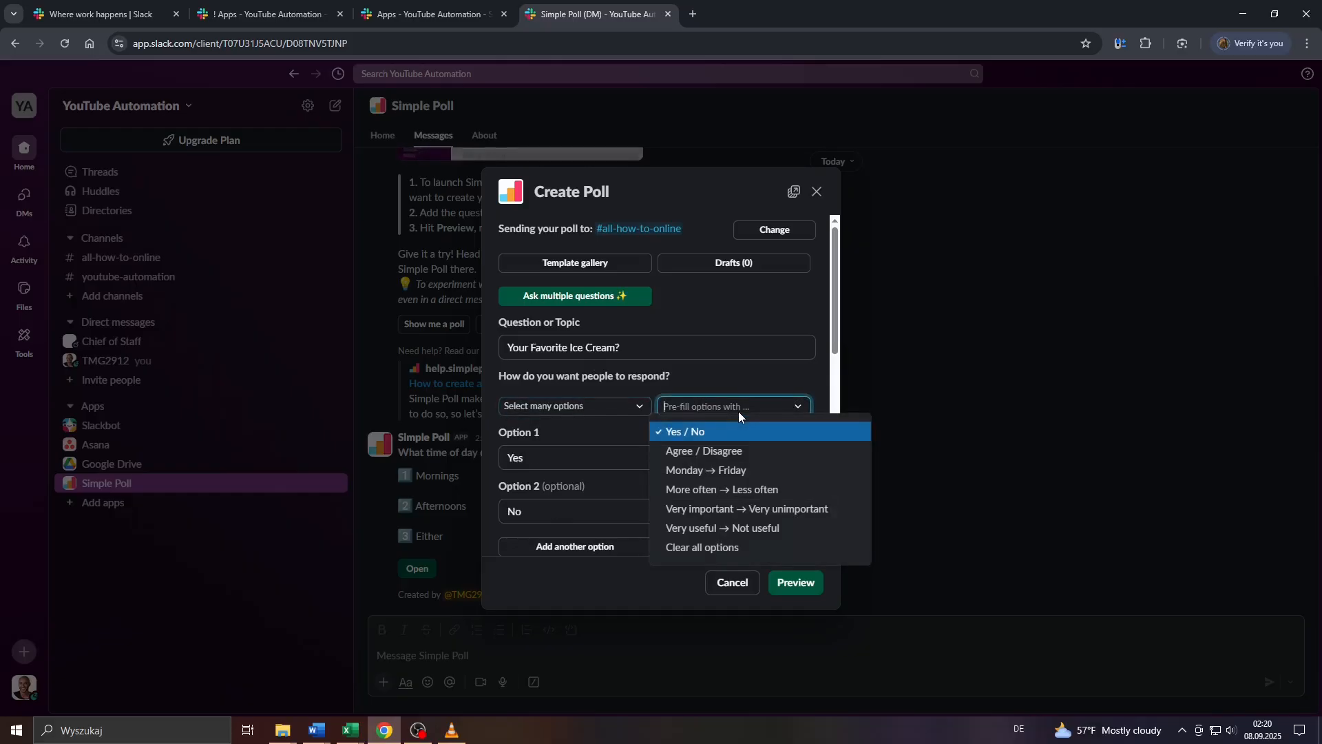
{"action": "left_click", "coordinate": [727, 451]}
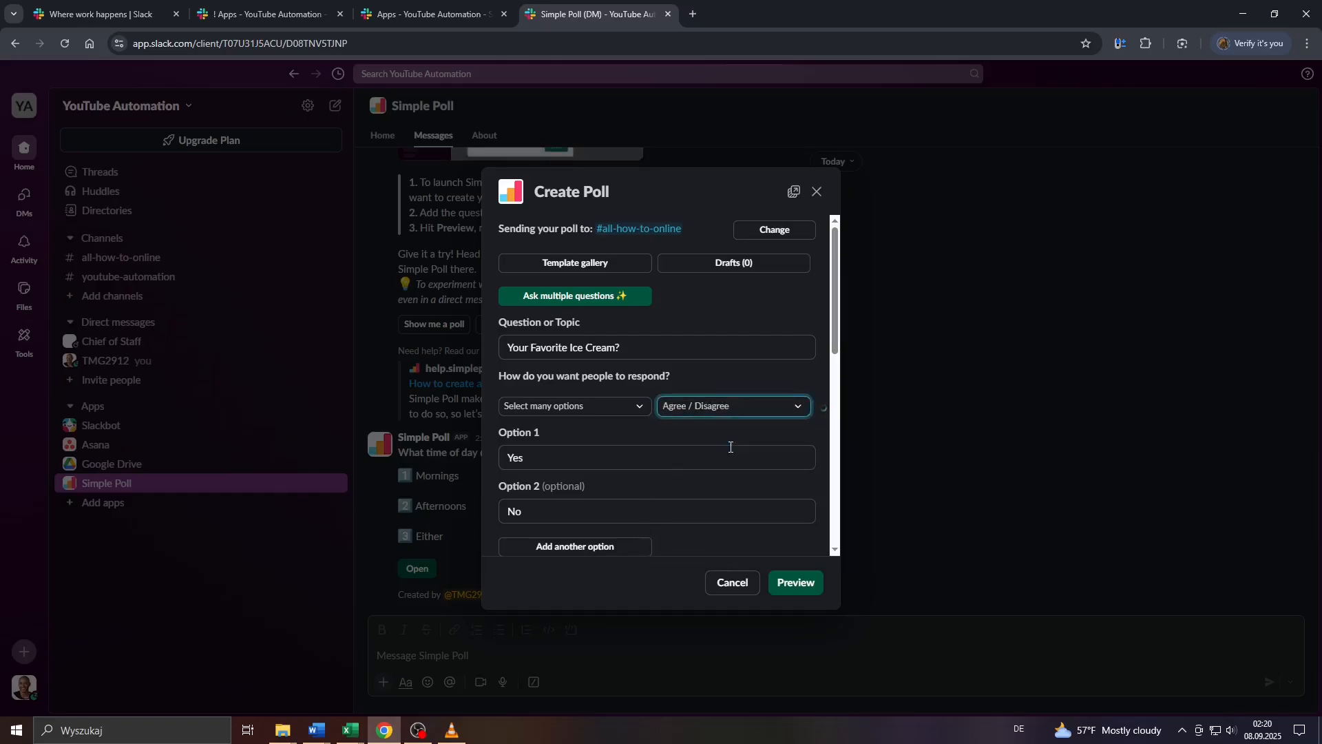
{"action": "left_click", "coordinate": [724, 407]}
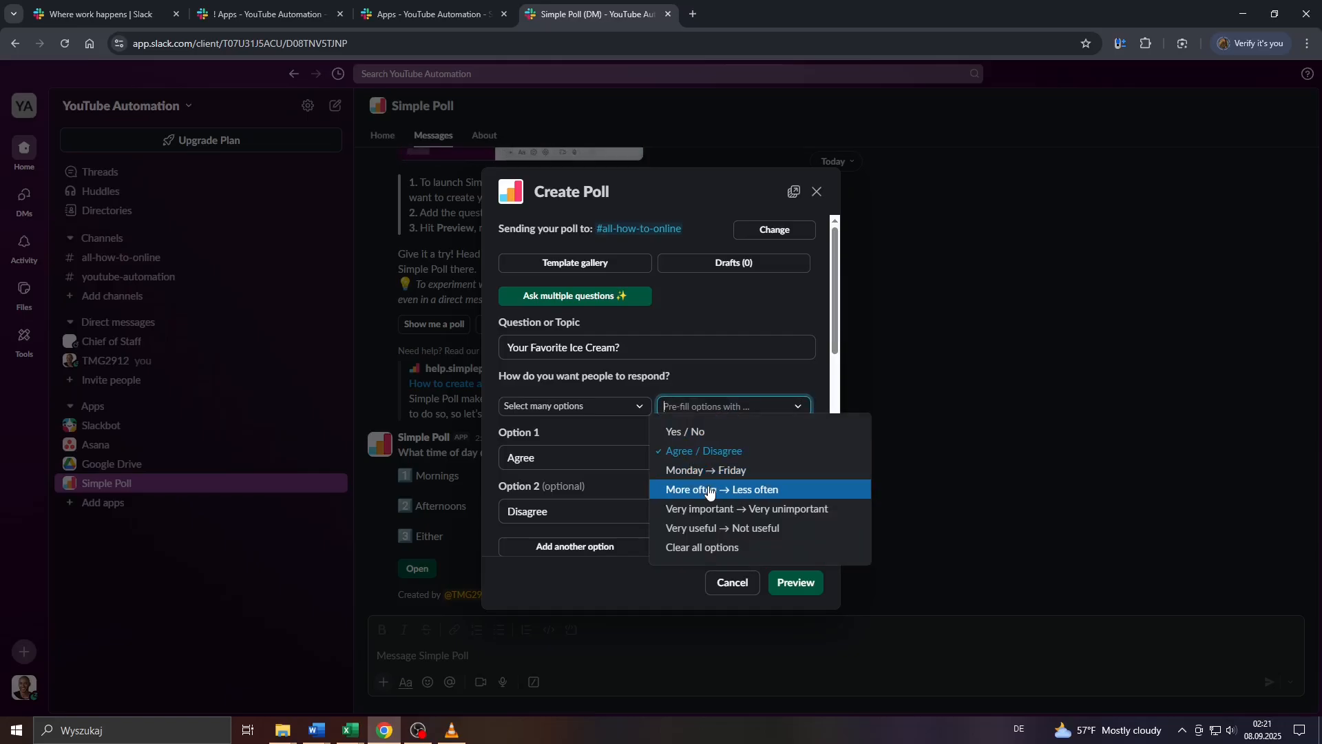
{"action": "left_click", "coordinate": [706, 489]}
{"action": "left_click", "coordinate": [718, 411]}
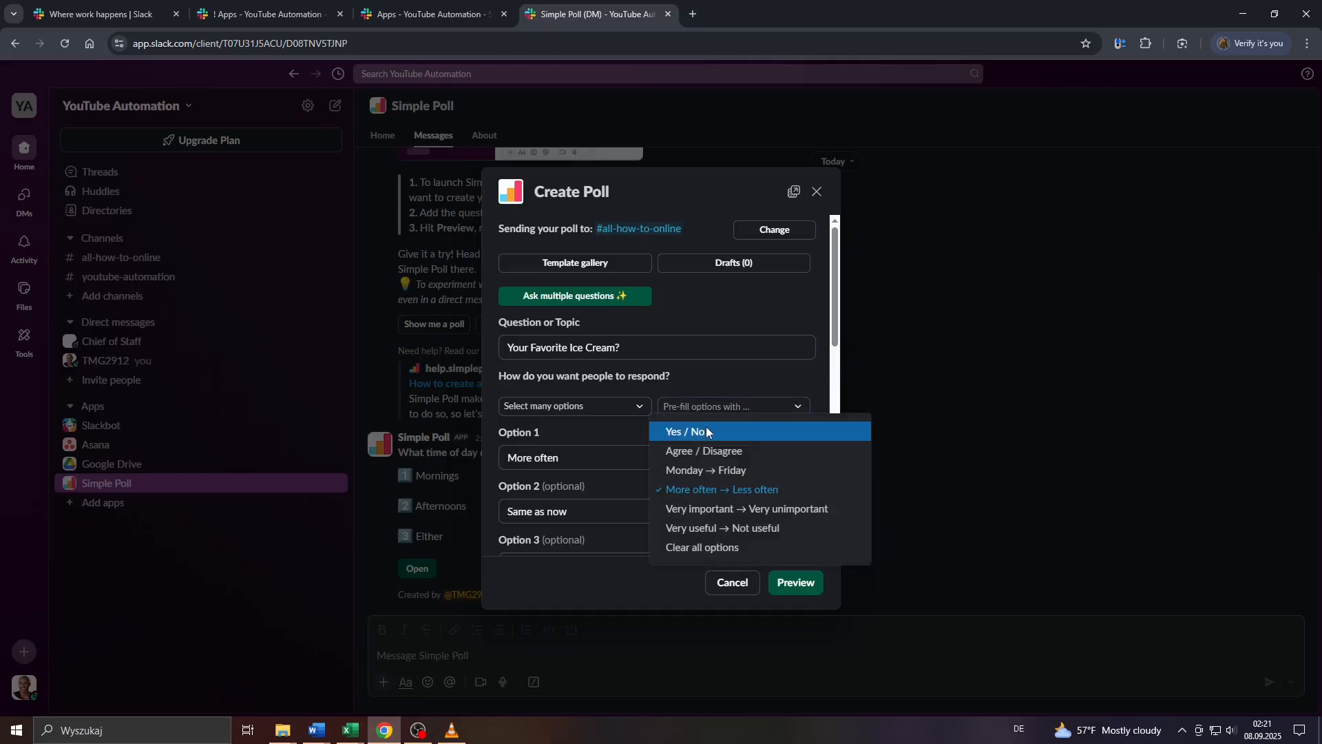
{"action": "left_click", "coordinate": [697, 428]}
{"action": "left_click", "coordinate": [699, 407]}
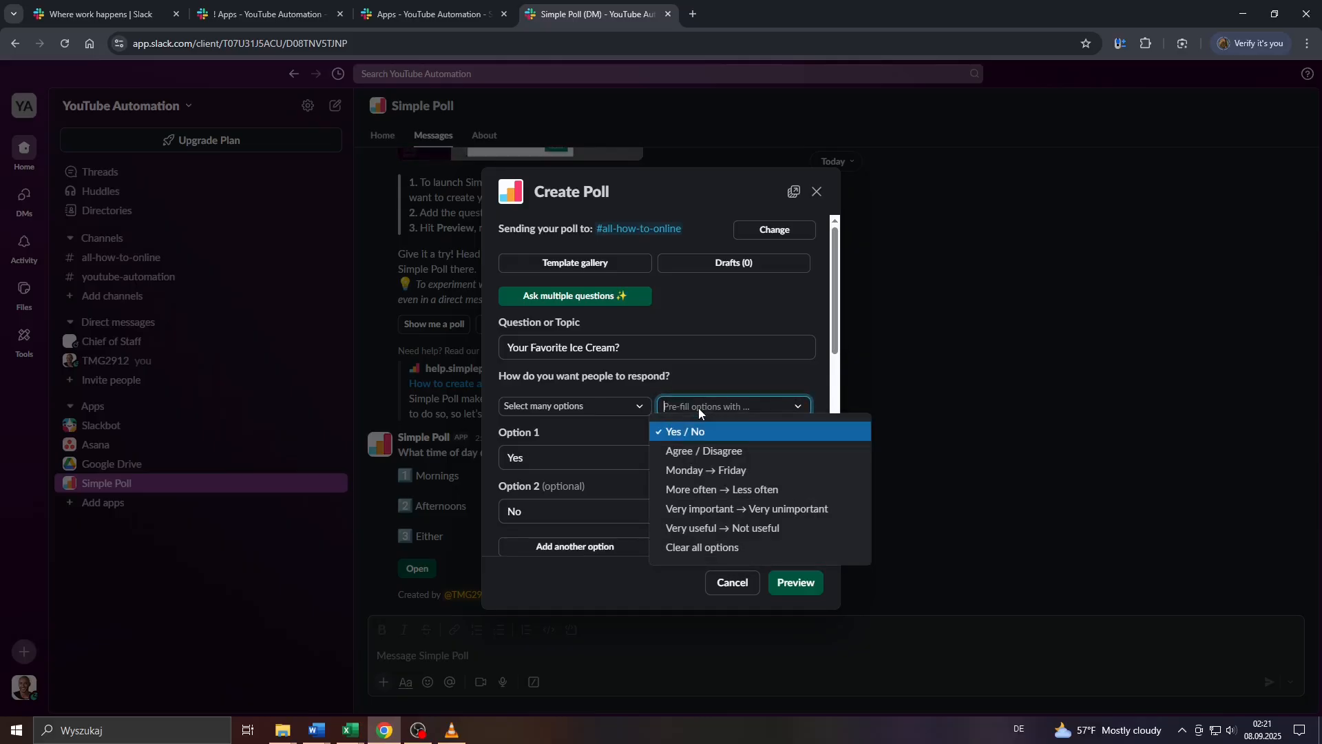
{"action": "left_click", "coordinate": [692, 547]}
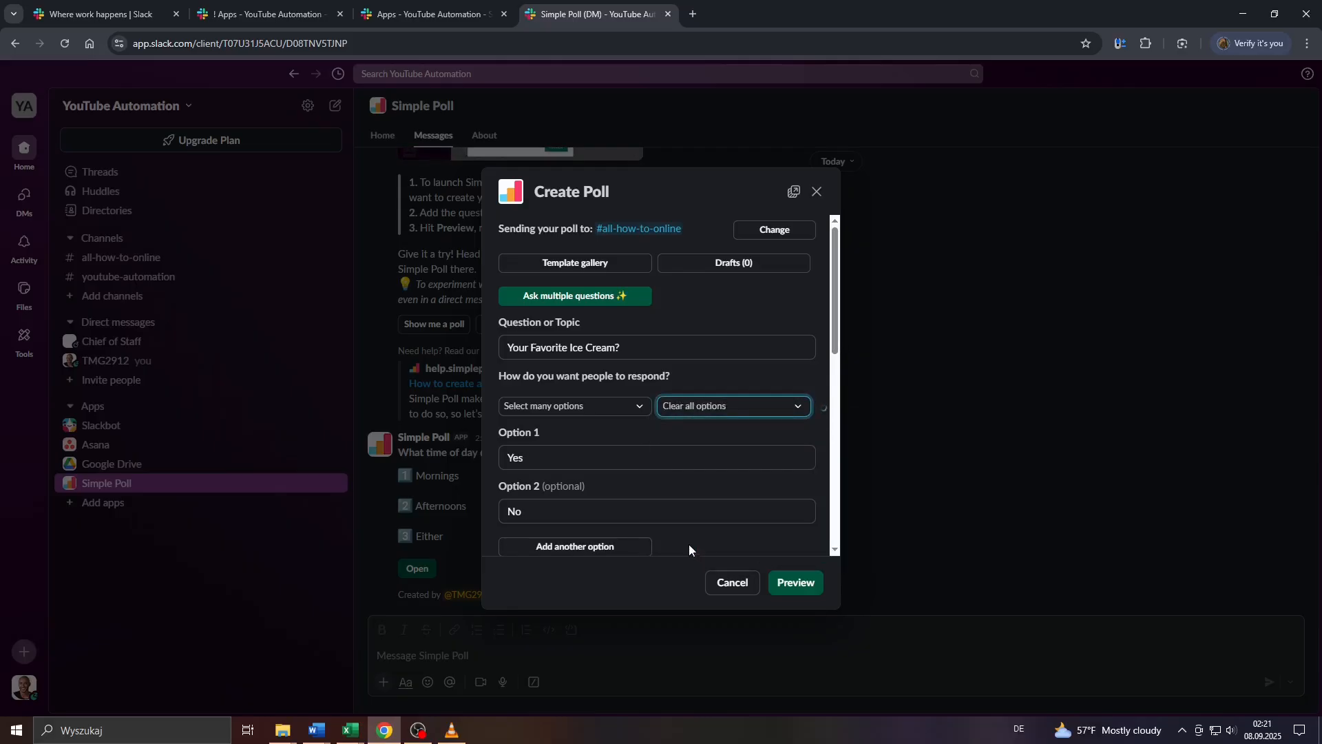
Enter Chocolate and Vanilla as the poll's first two answer options
{"action": "left_click", "coordinate": [580, 460]}
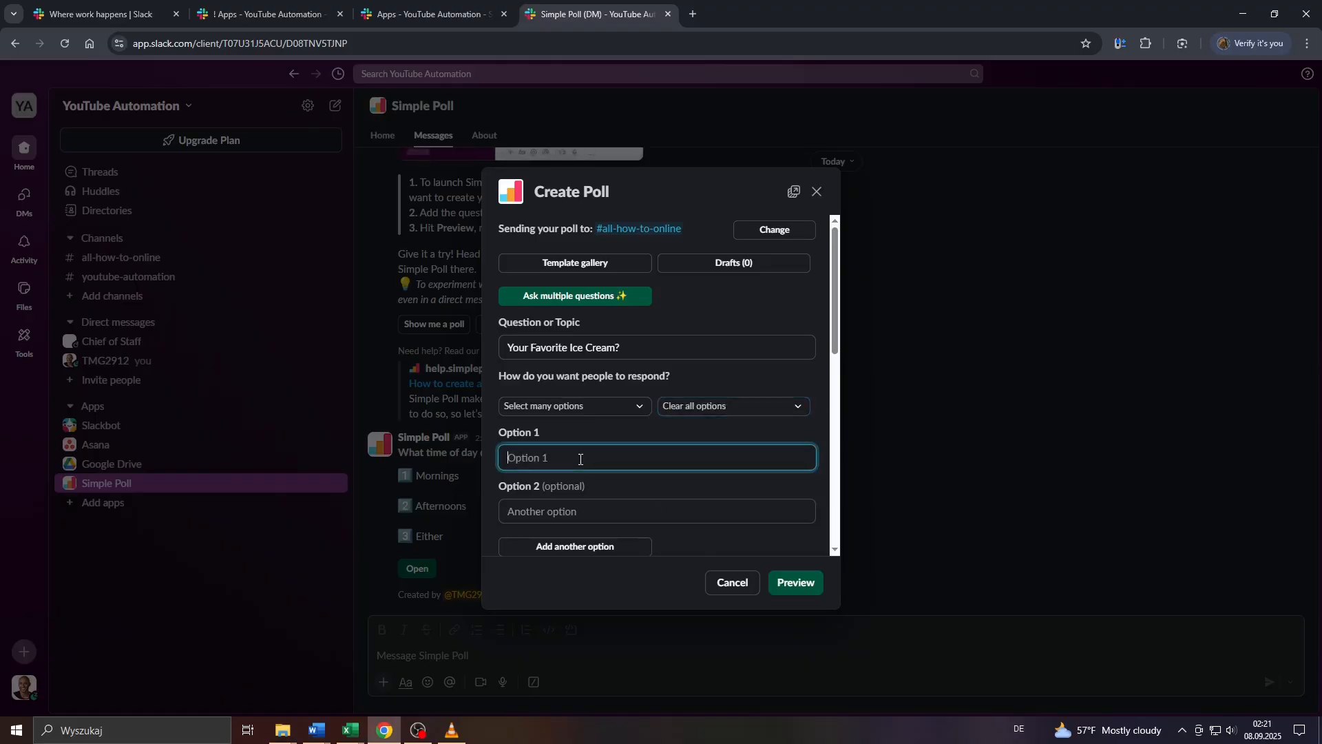
{"action": "type", "text": "Chocolate"}
{"action": "key", "text": "Tab"}
{"action": "type", "text": "Va"}
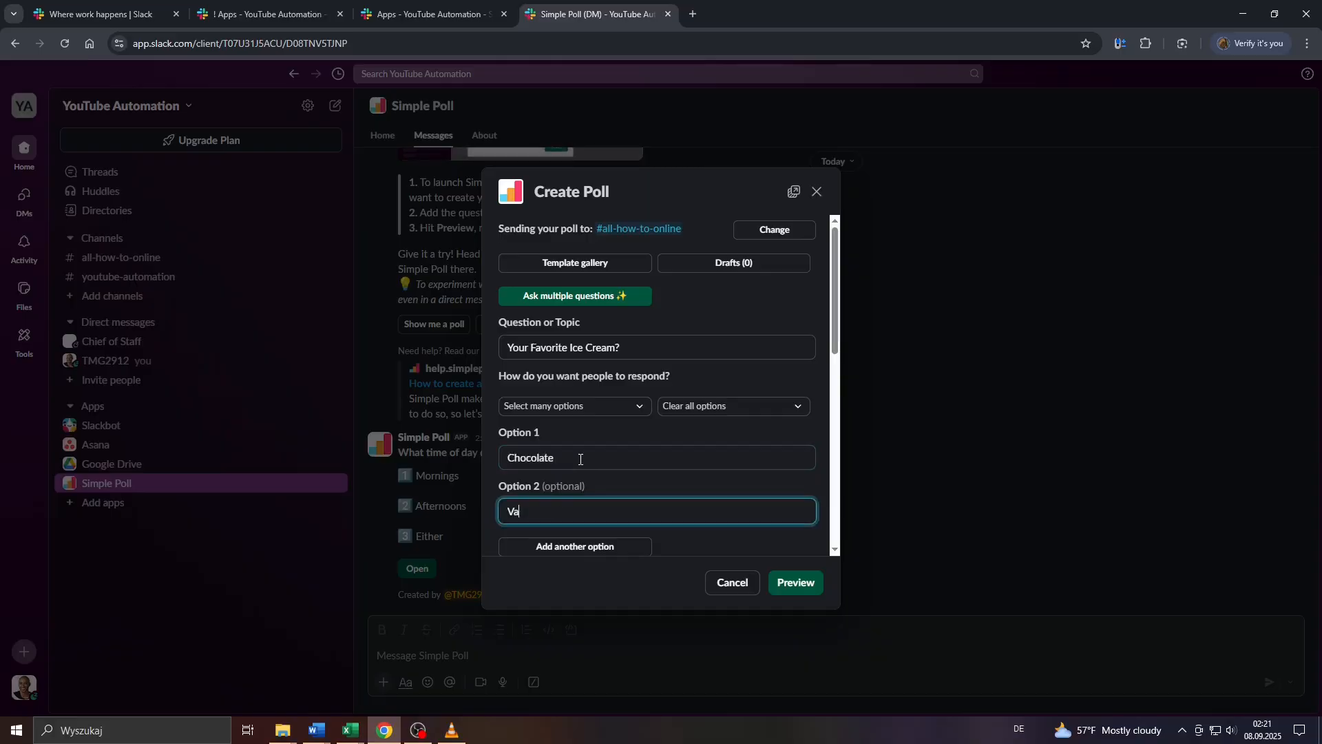
Add two more answer options to the poll, Strawberry as option 3 and Hazelnut as option 4
{"action": "scroll", "coordinate": [620, 433], "scroll_direction": "down", "scroll_amount": 2}
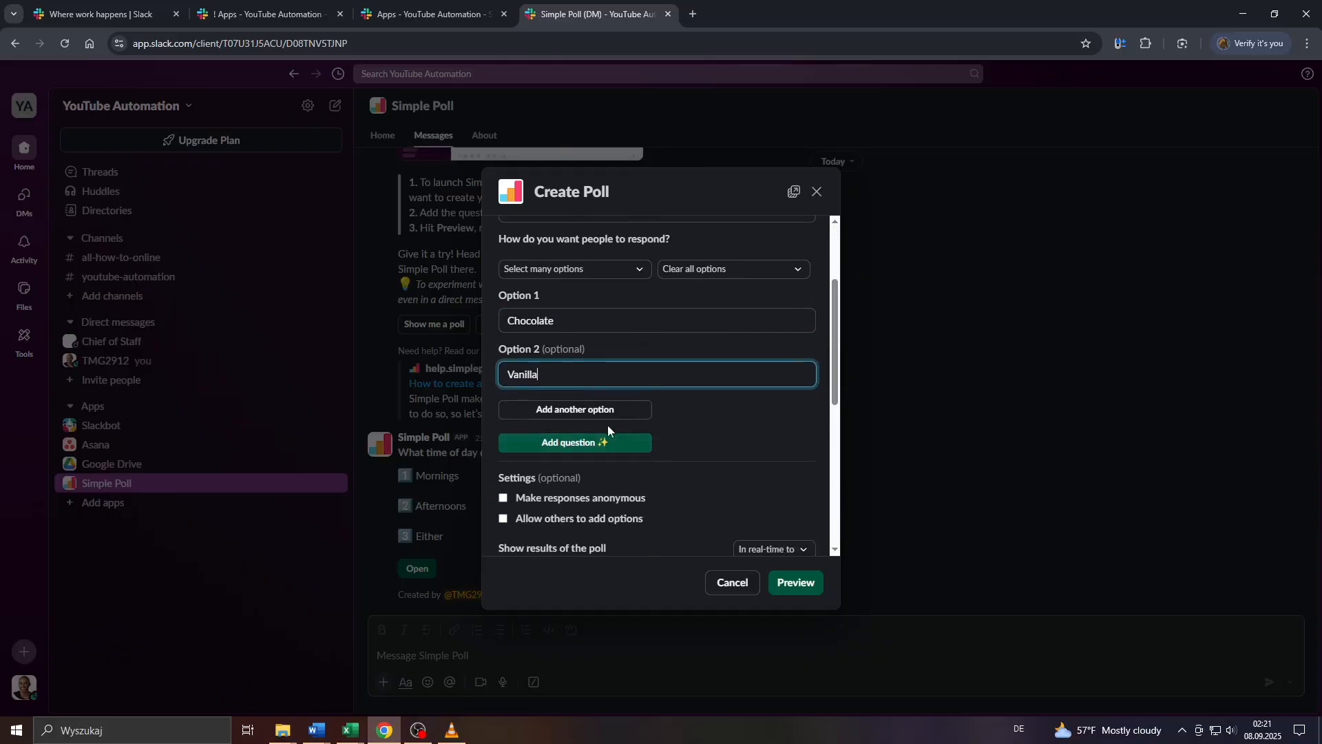
{"action": "left_click", "coordinate": [591, 417]}
{"action": "left_click", "coordinate": [576, 422]}
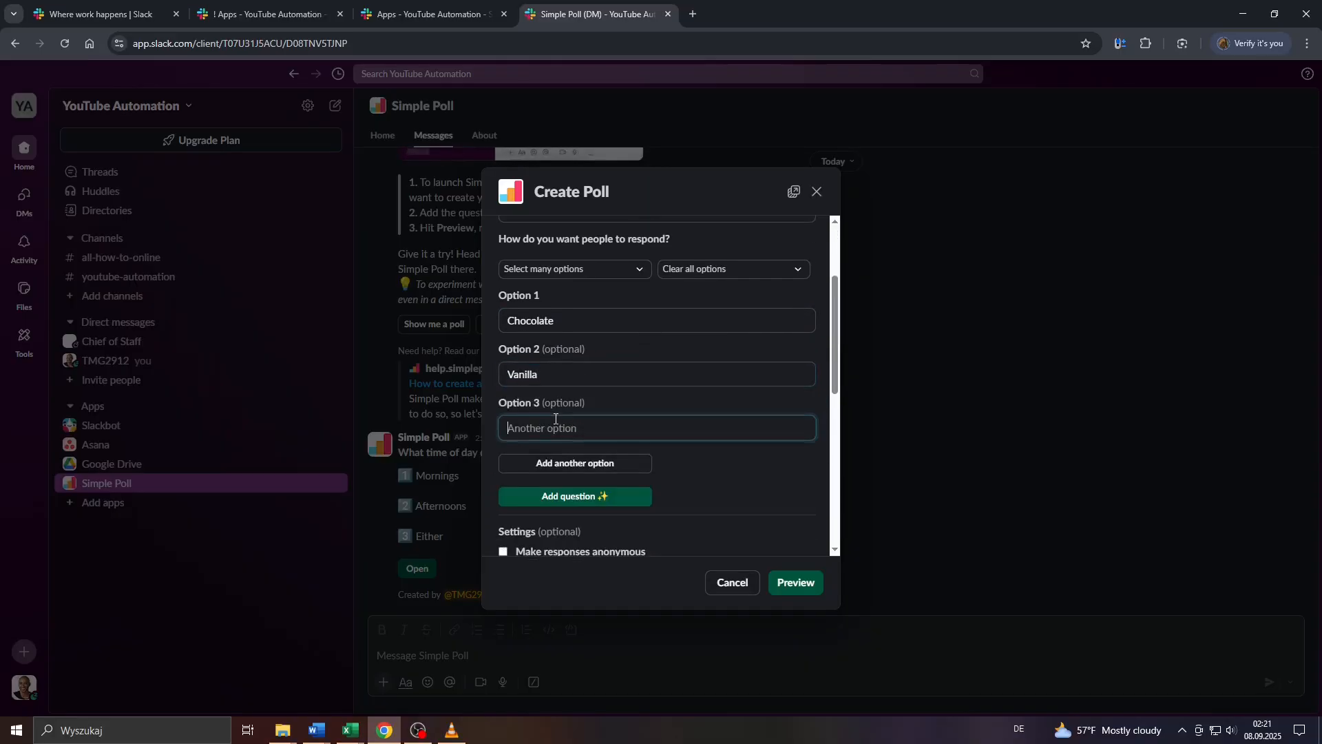
{"action": "type", "text": "Strawberry"}
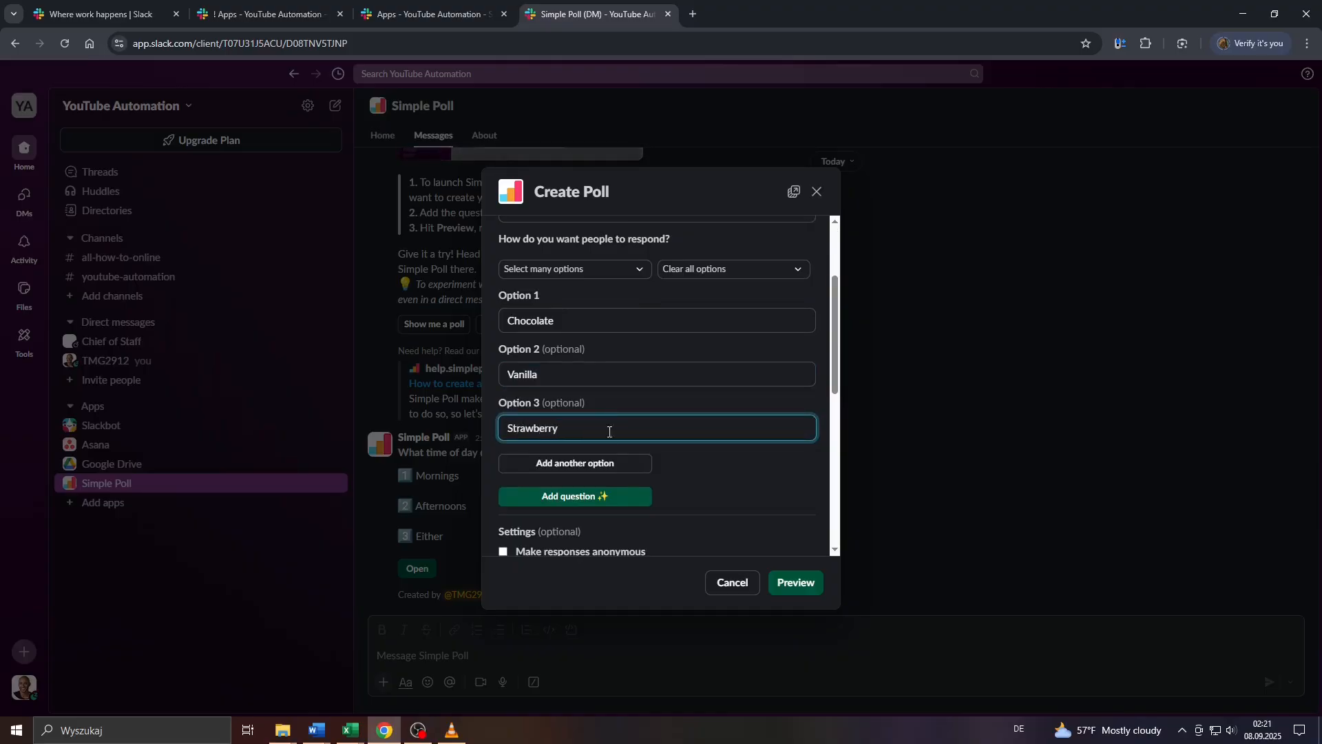
{"action": "left_click", "coordinate": [586, 466]}
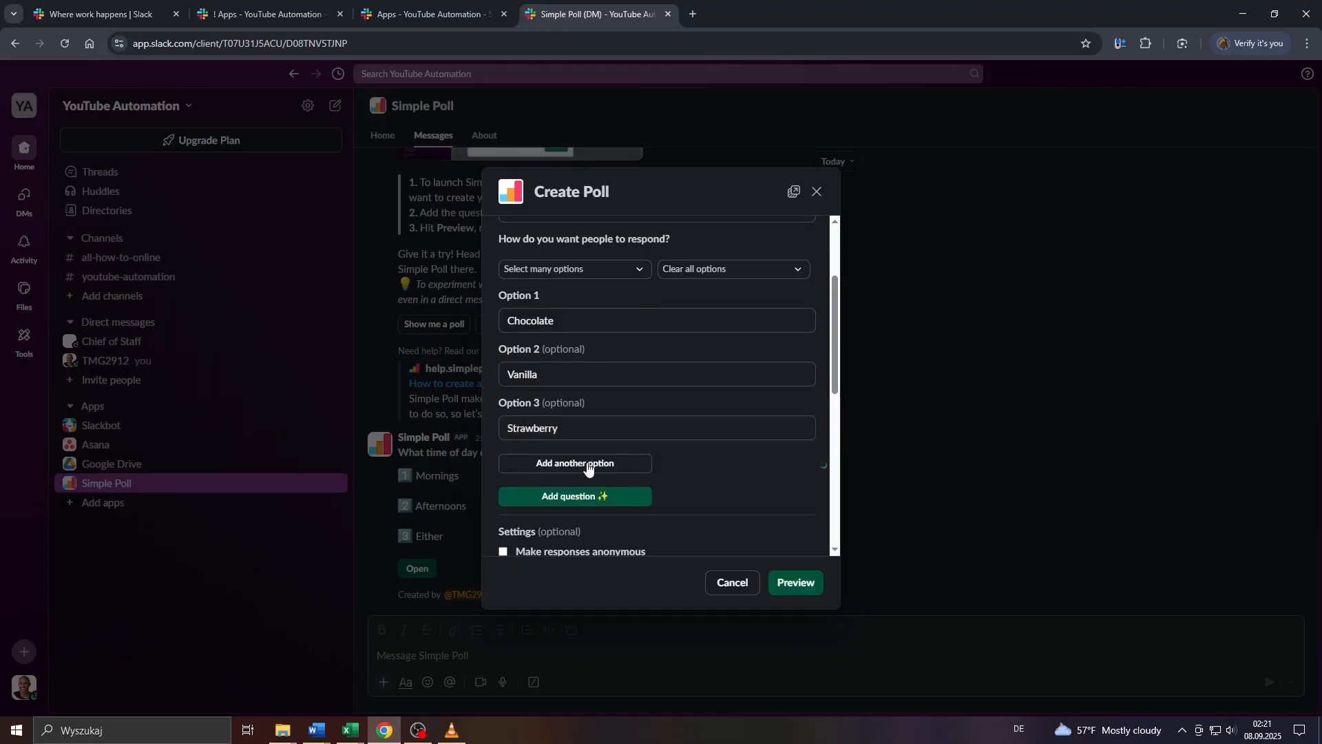
{"action": "left_click", "coordinate": [563, 481]}
{"action": "type", "text": "Hazelnut"}
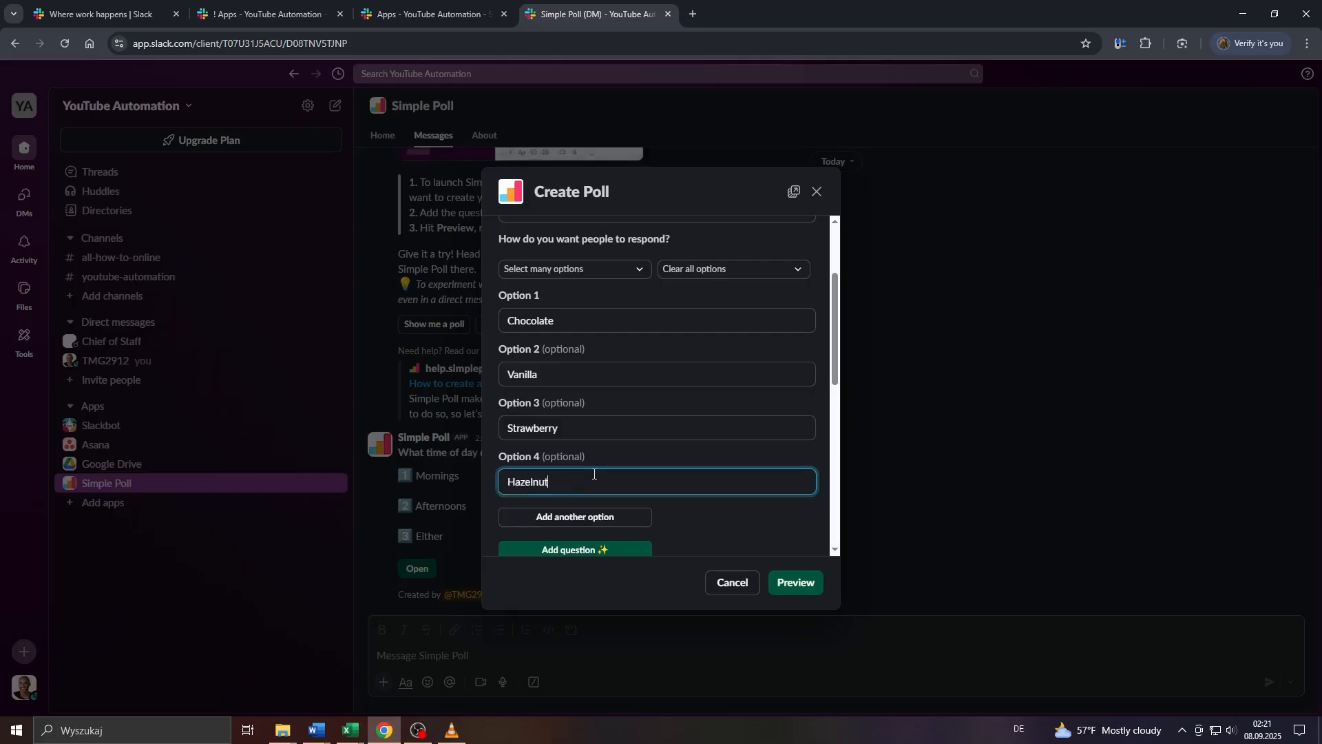
Add a fifth answer option to the poll and name it Stracchiatella
{"action": "left_click", "coordinate": [585, 517]}
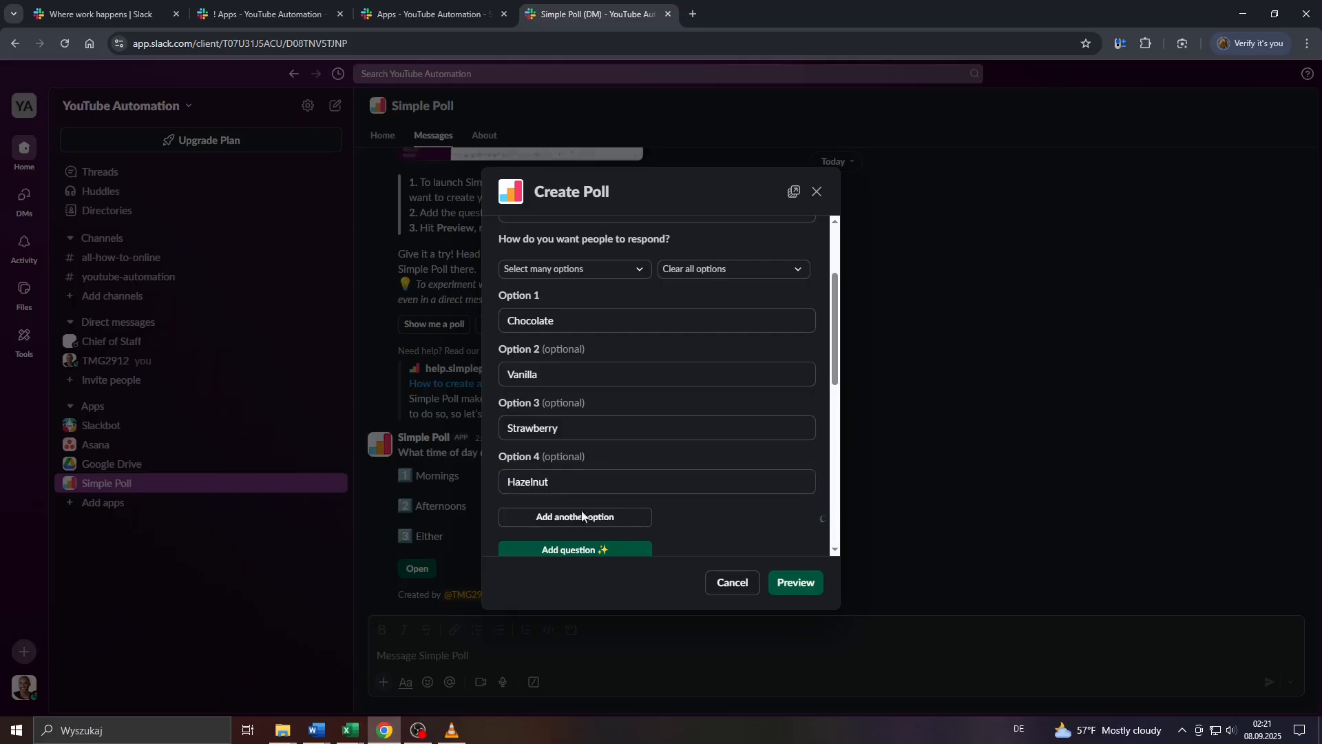
{"action": "left_click", "coordinate": [559, 349]}
{"action": "scroll", "coordinate": [592, 427], "scroll_direction": "up", "scroll_amount": 2}
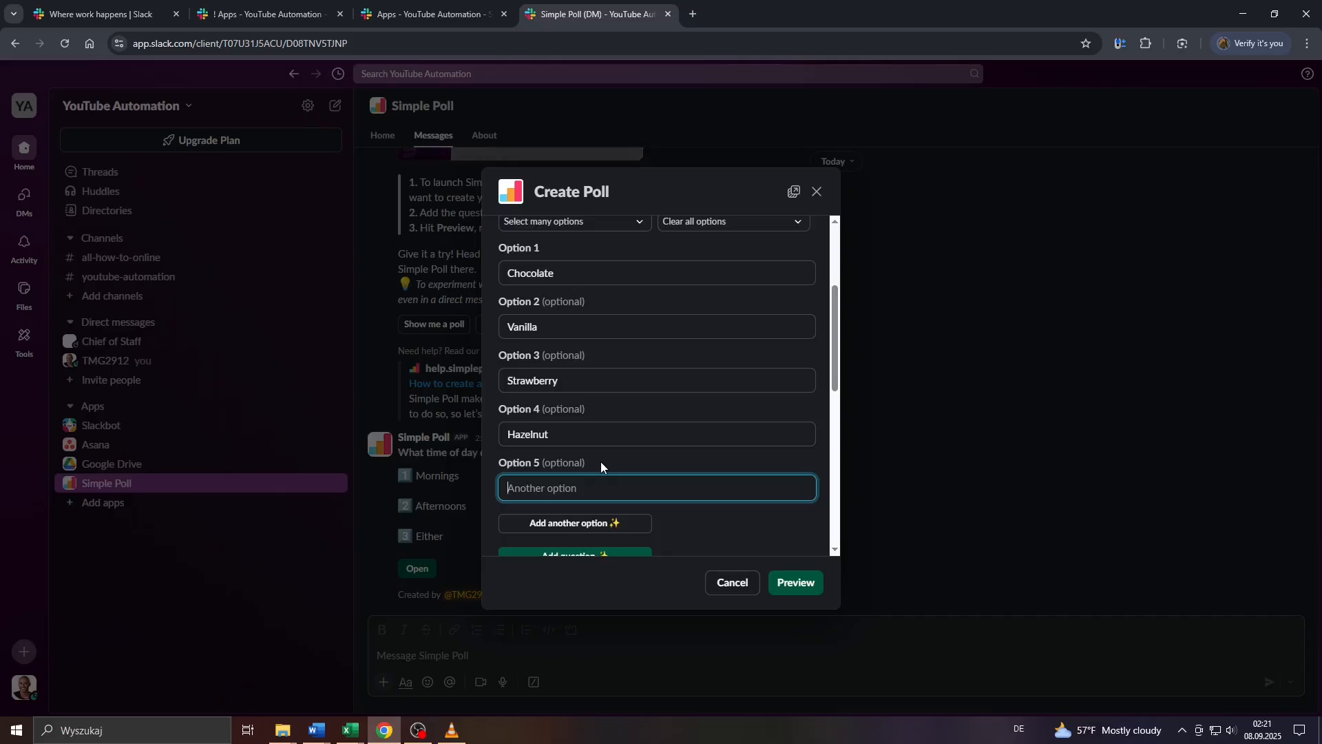
{"action": "type", "text": "Stra"}
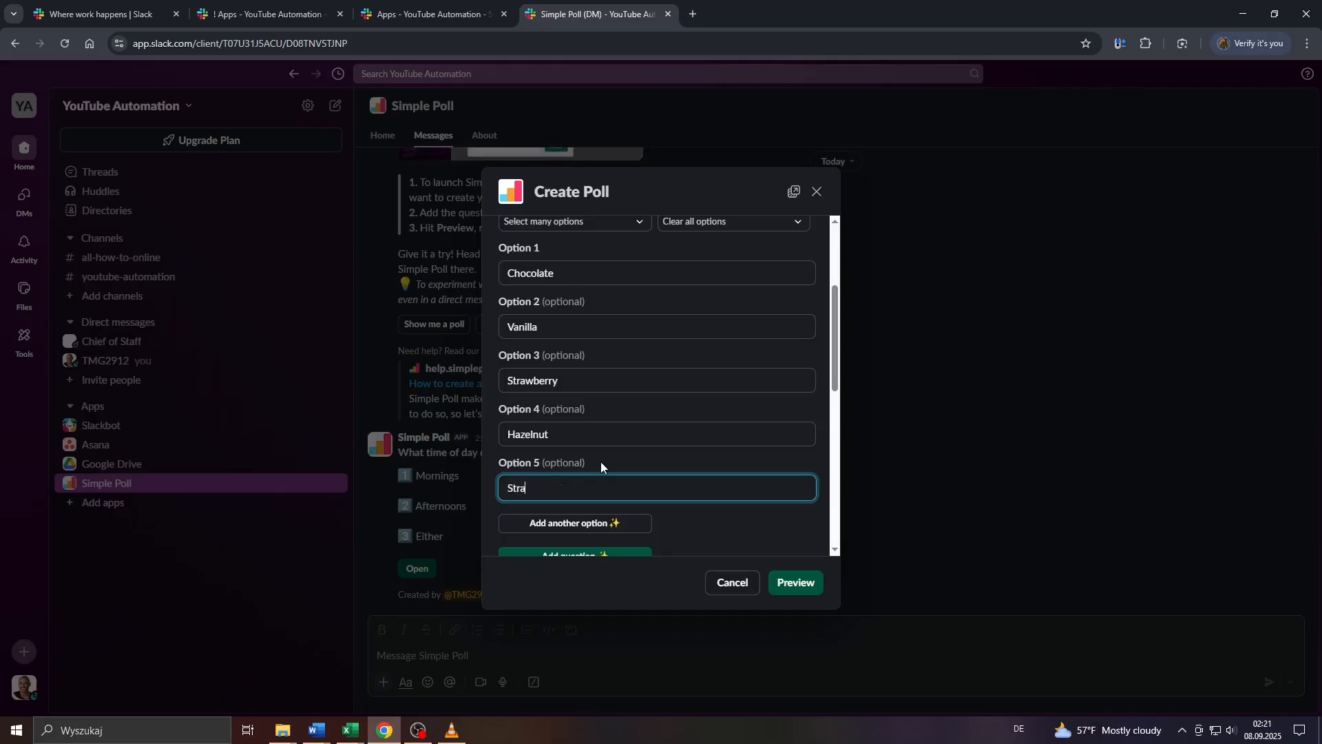
{"action": "type", "text": "cchiatella"}
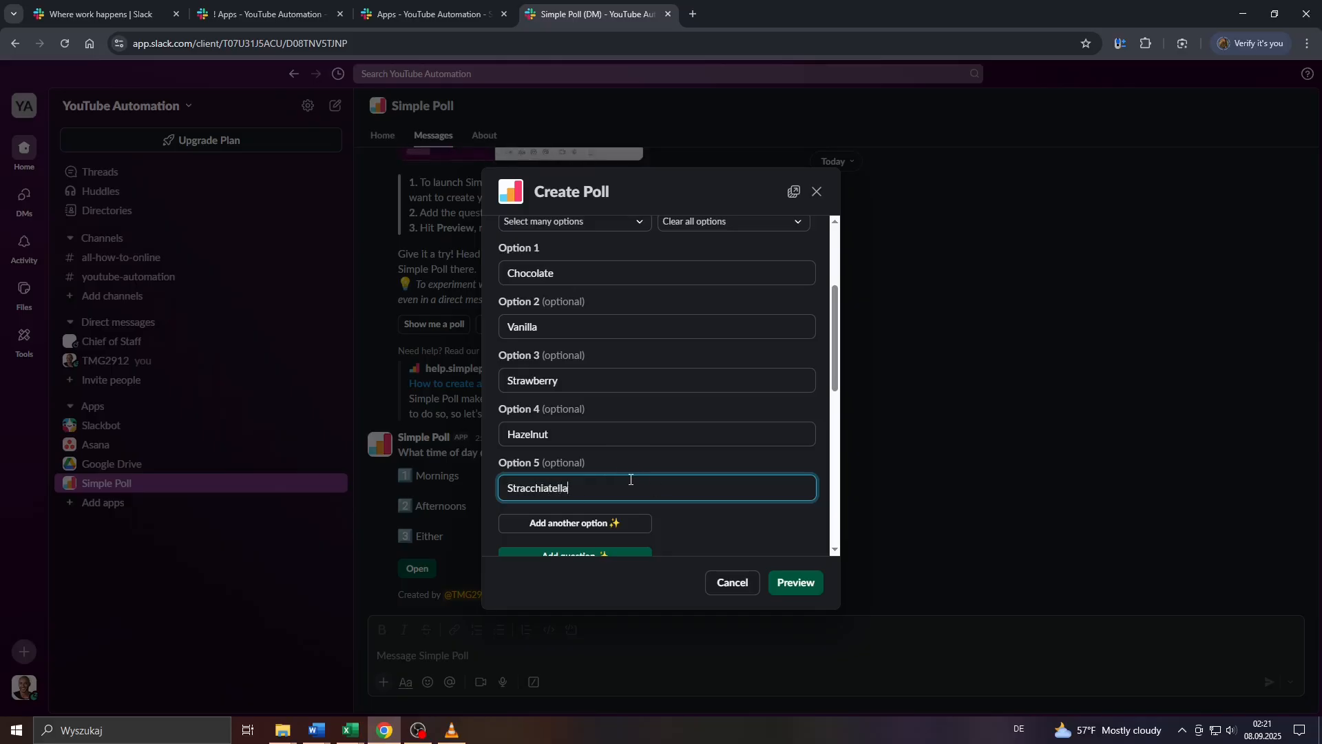
Try to add a sixth answer option and return to the poll form without starting the Premium trial
{"action": "scroll", "coordinate": [631, 479], "scroll_direction": "down", "scroll_amount": 1}
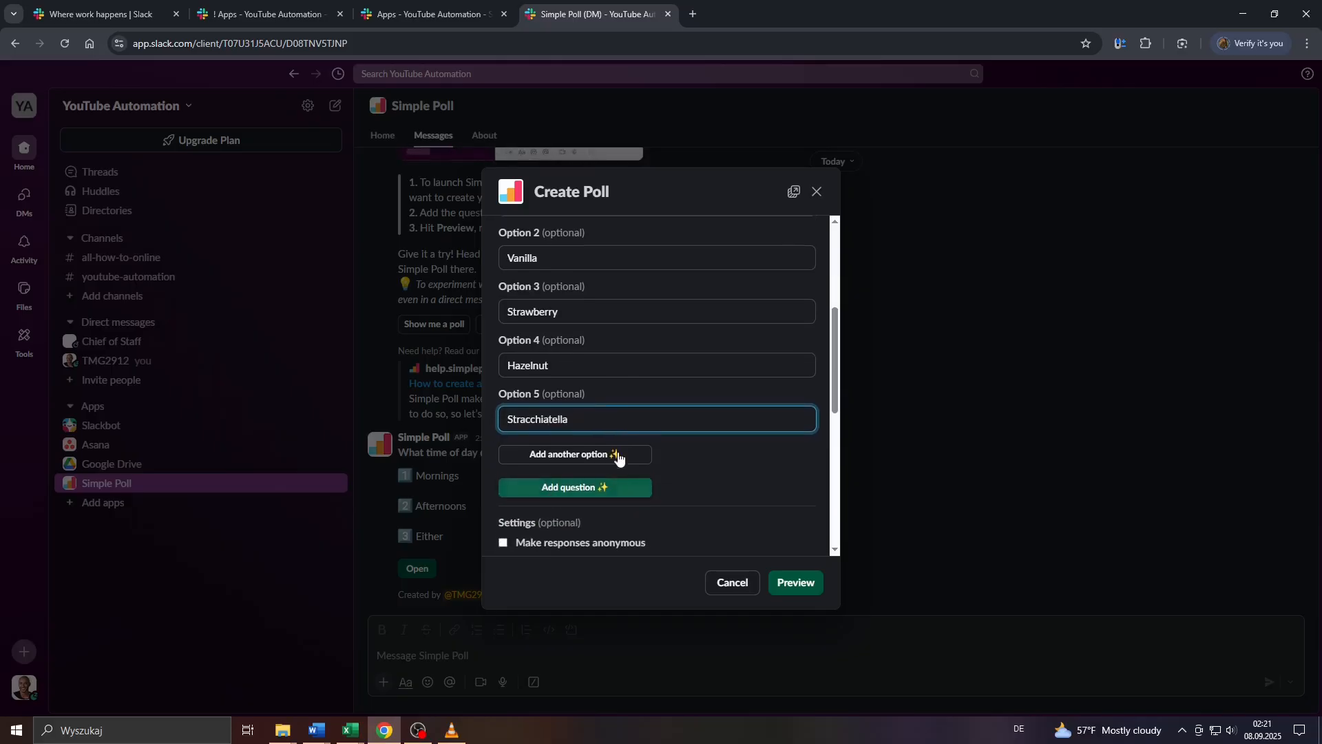
{"action": "left_click", "coordinate": [584, 456]}
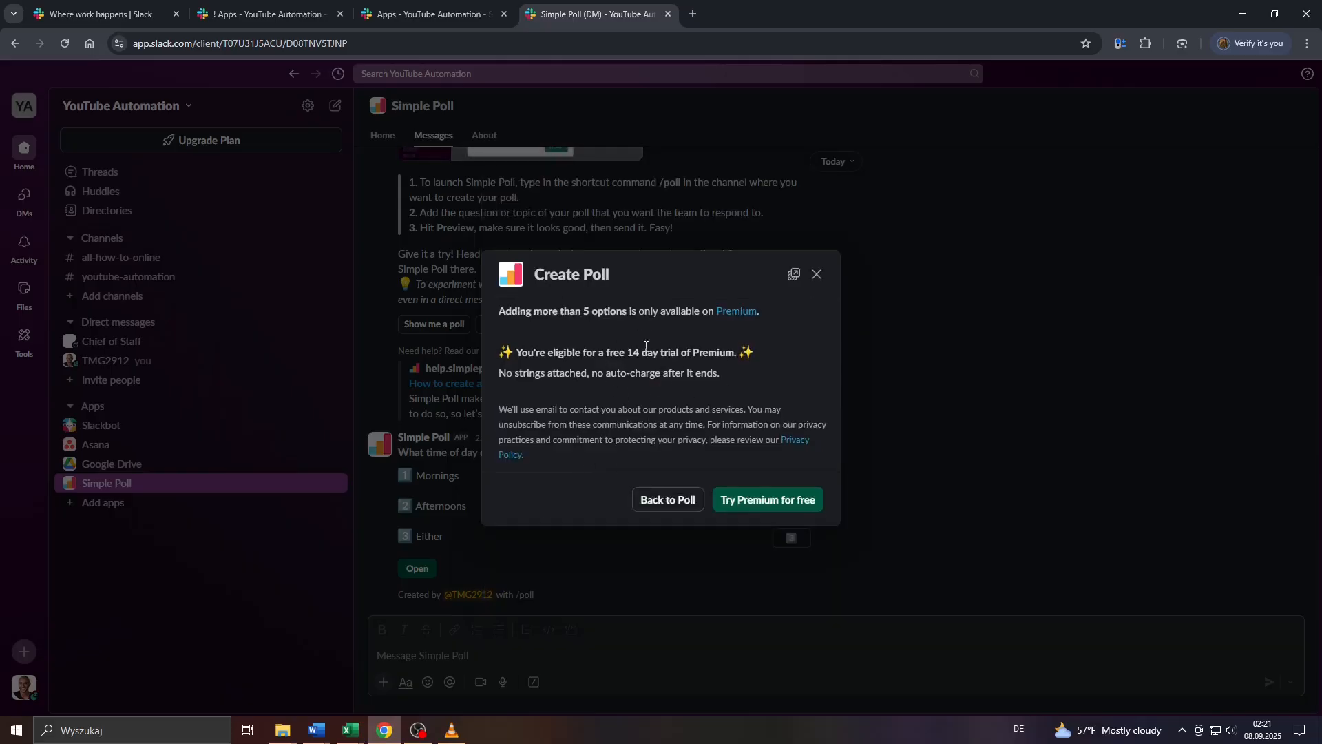
{"action": "left_click", "coordinate": [668, 500]}
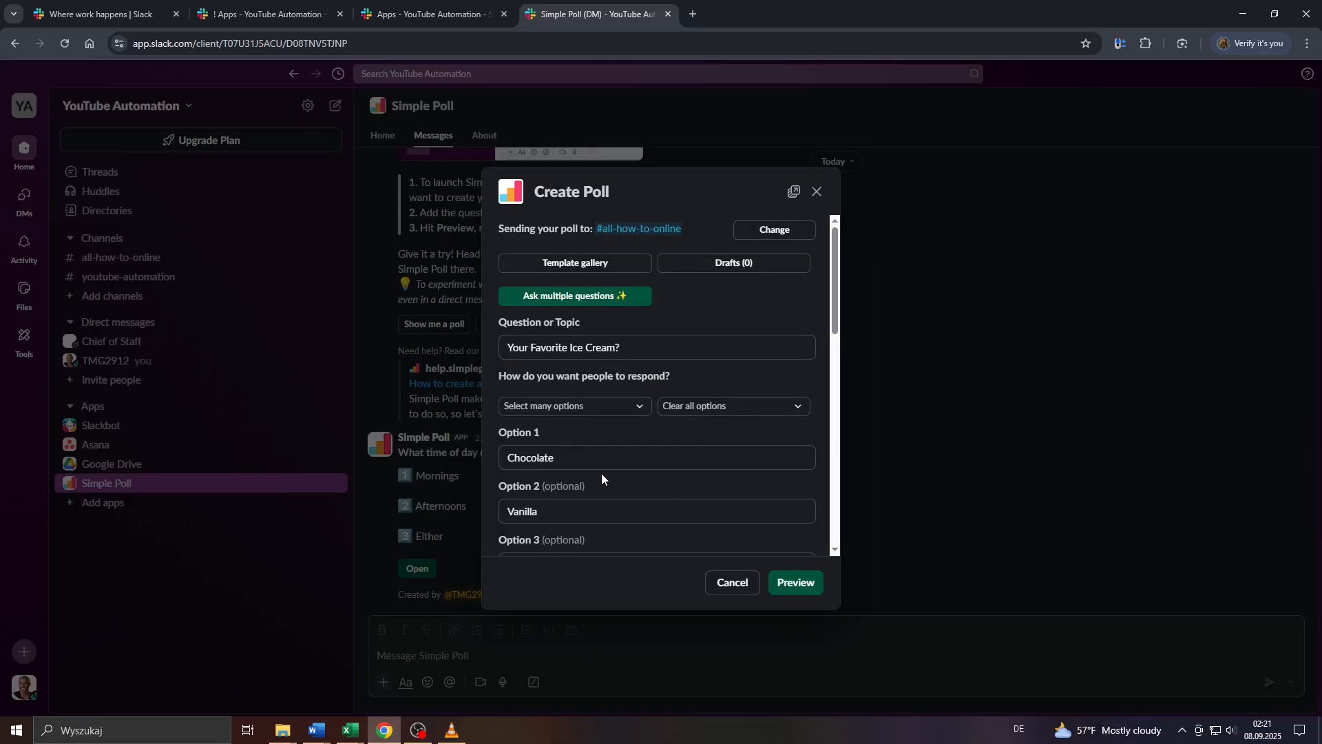
Make the poll's responses anonymous in its optional settings
{"action": "scroll", "coordinate": [601, 473], "scroll_direction": "down", "scroll_amount": 4}
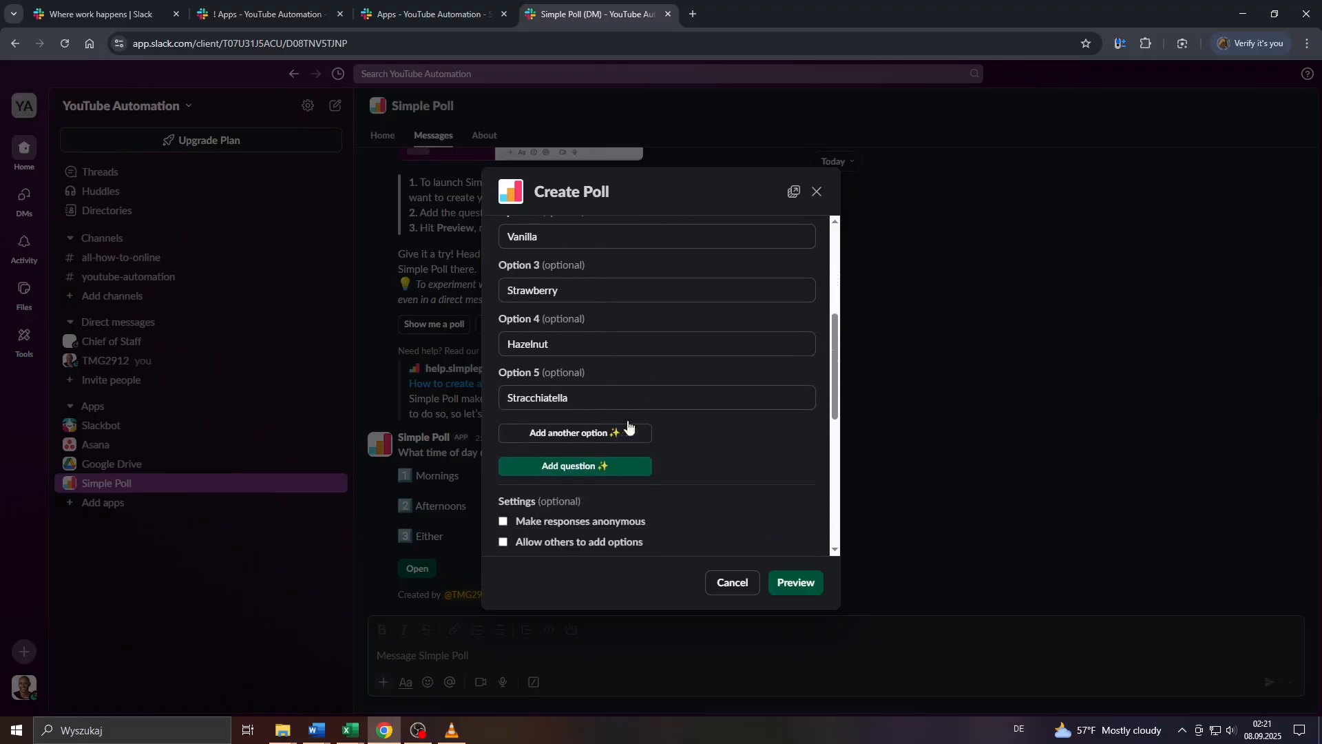
{"action": "scroll", "coordinate": [619, 424], "scroll_direction": "down", "scroll_amount": 1}
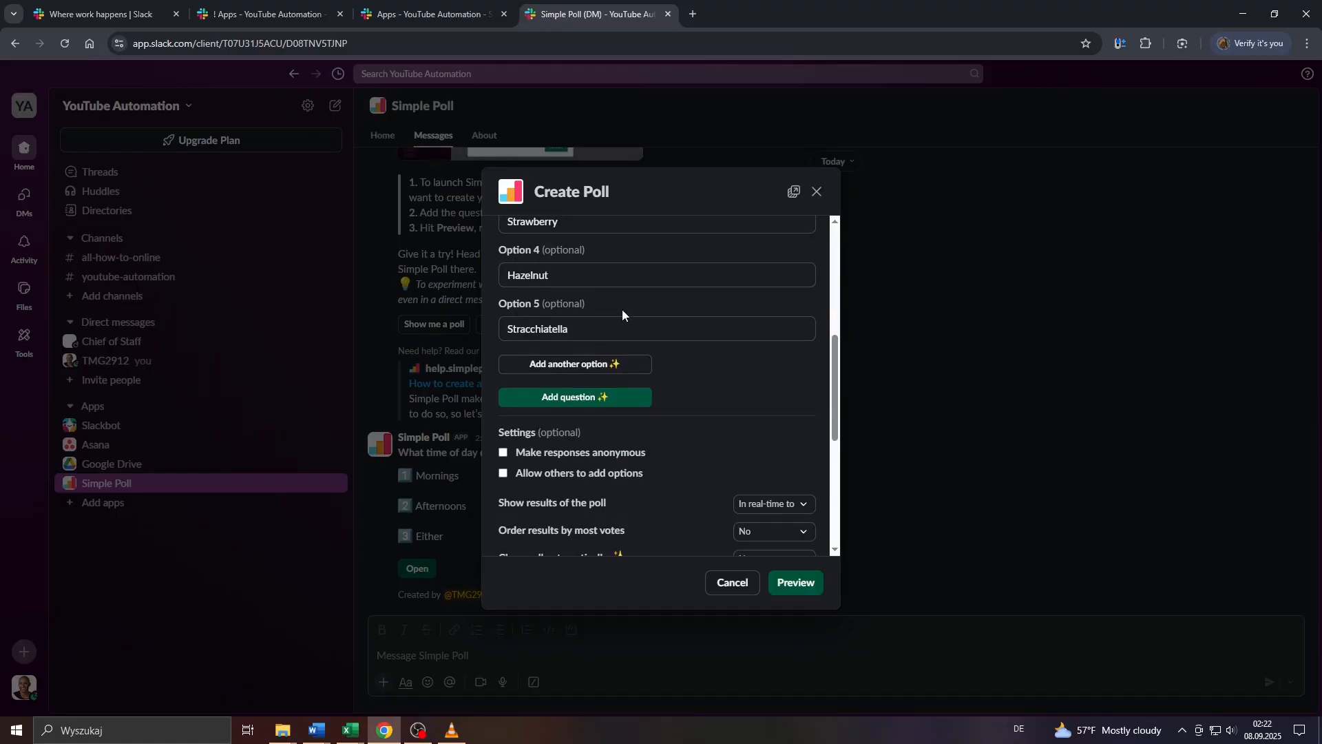
{"action": "scroll", "coordinate": [621, 314], "scroll_direction": "down", "scroll_amount": 1}
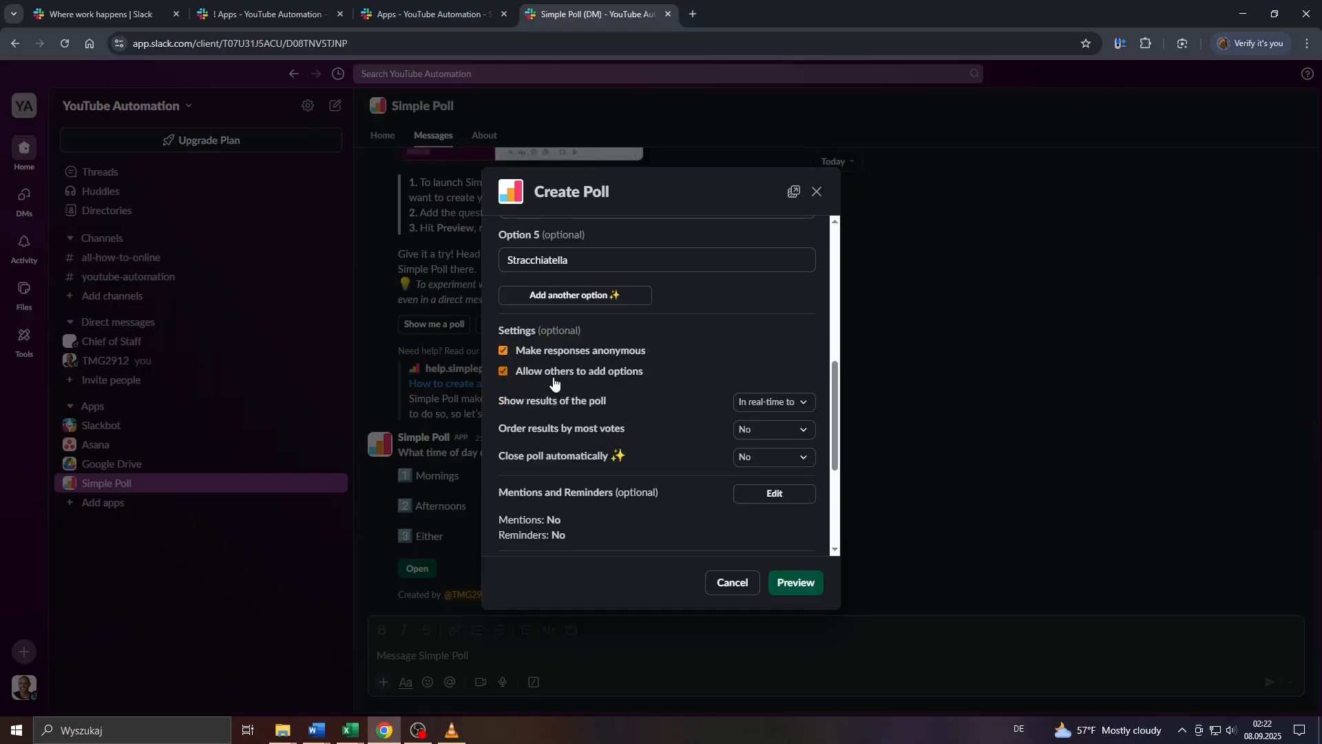
Try the Keep hidden setting for the poll's results and set it back to In real-time to everyone
{"action": "left_click", "coordinate": [799, 437]}
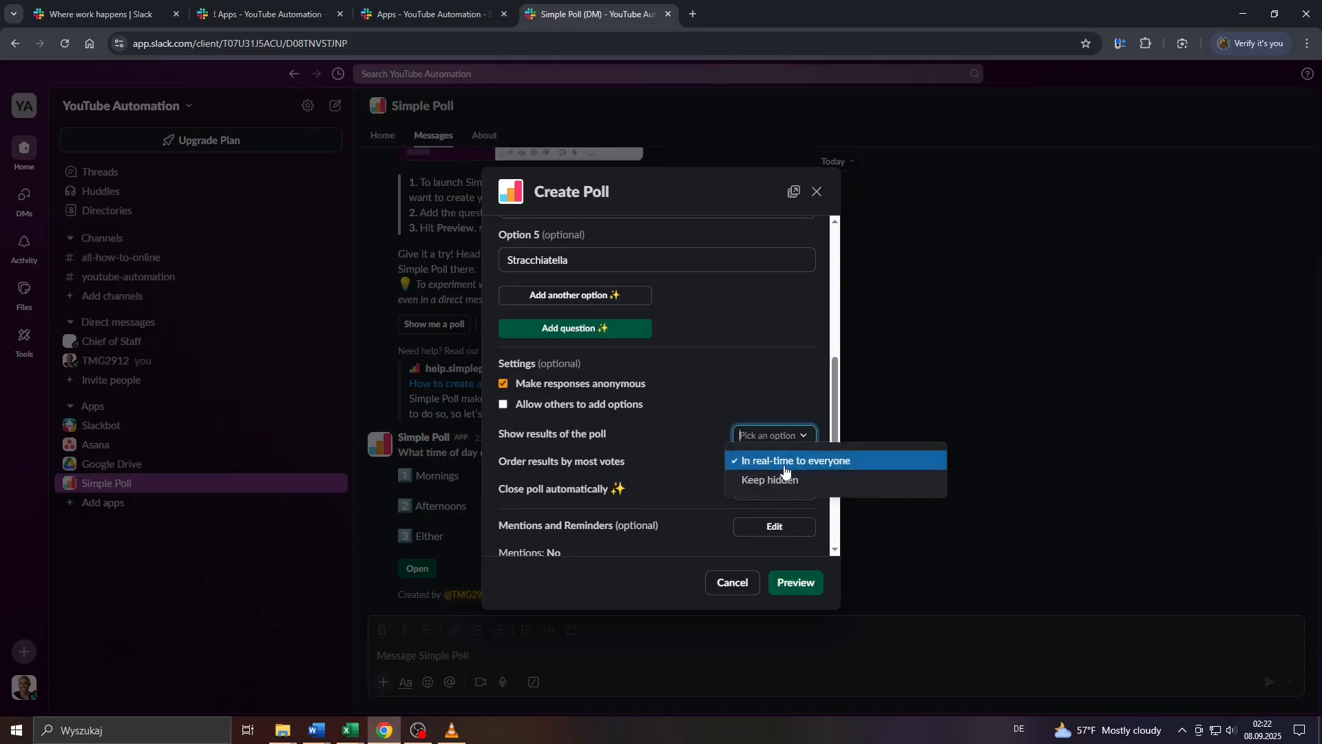
{"action": "left_click", "coordinate": [760, 479]}
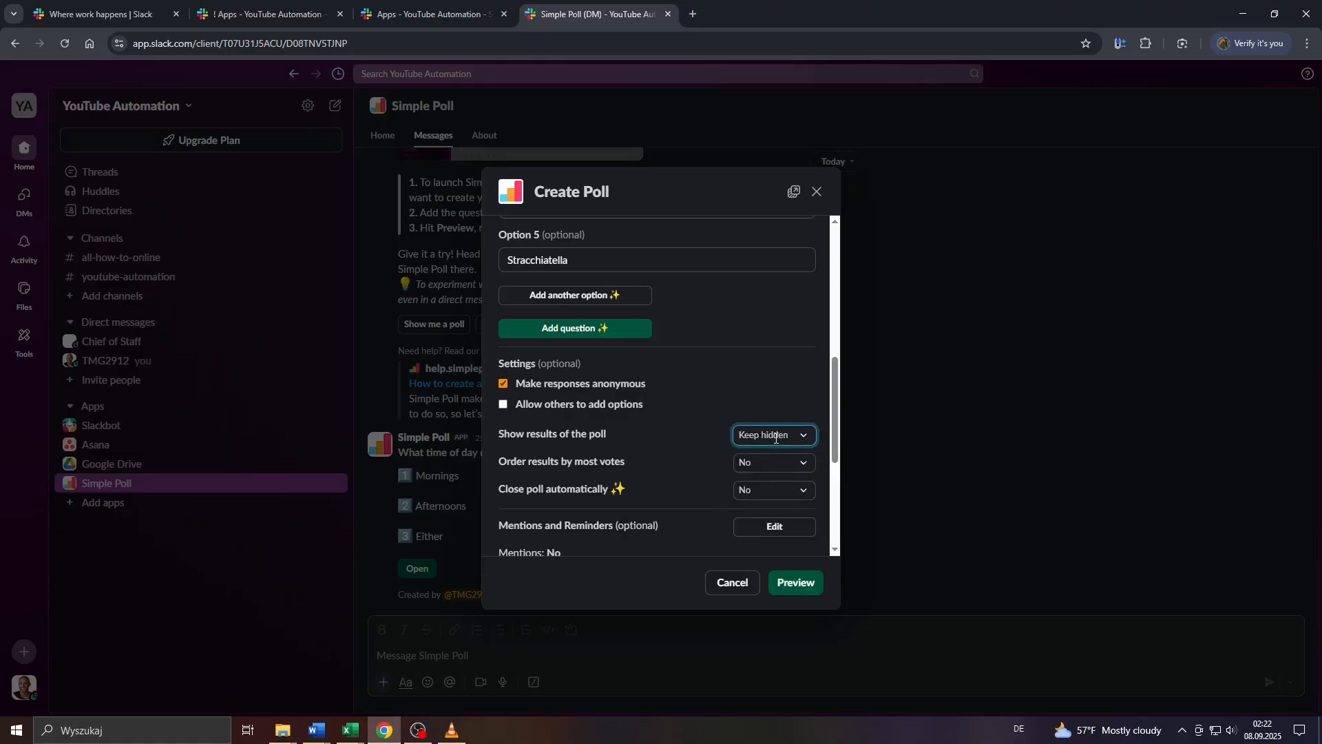
{"action": "left_click", "coordinate": [783, 437]}
{"action": "left_click", "coordinate": [788, 460]}
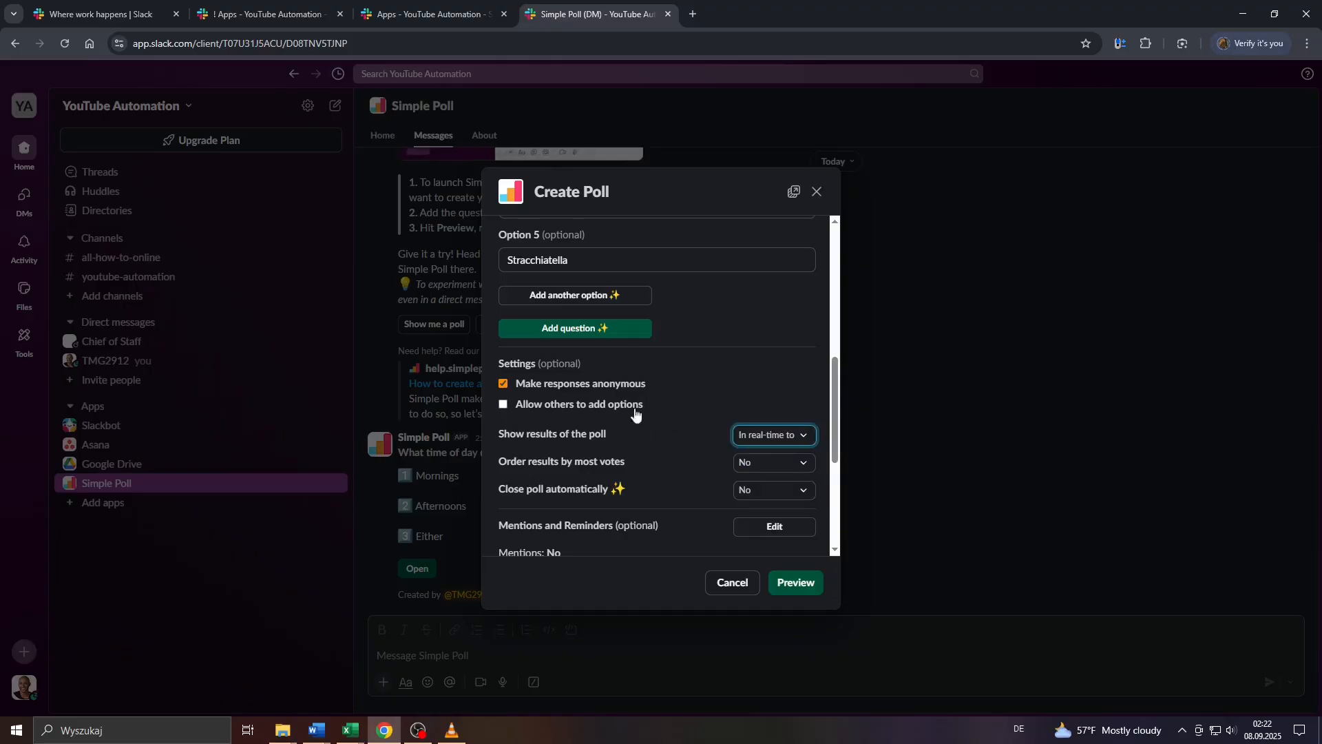
{"action": "scroll", "coordinate": [681, 416], "scroll_direction": "down", "scroll_amount": 1}
{"action": "scroll", "coordinate": [680, 412], "scroll_direction": "down", "scroll_amount": 1}
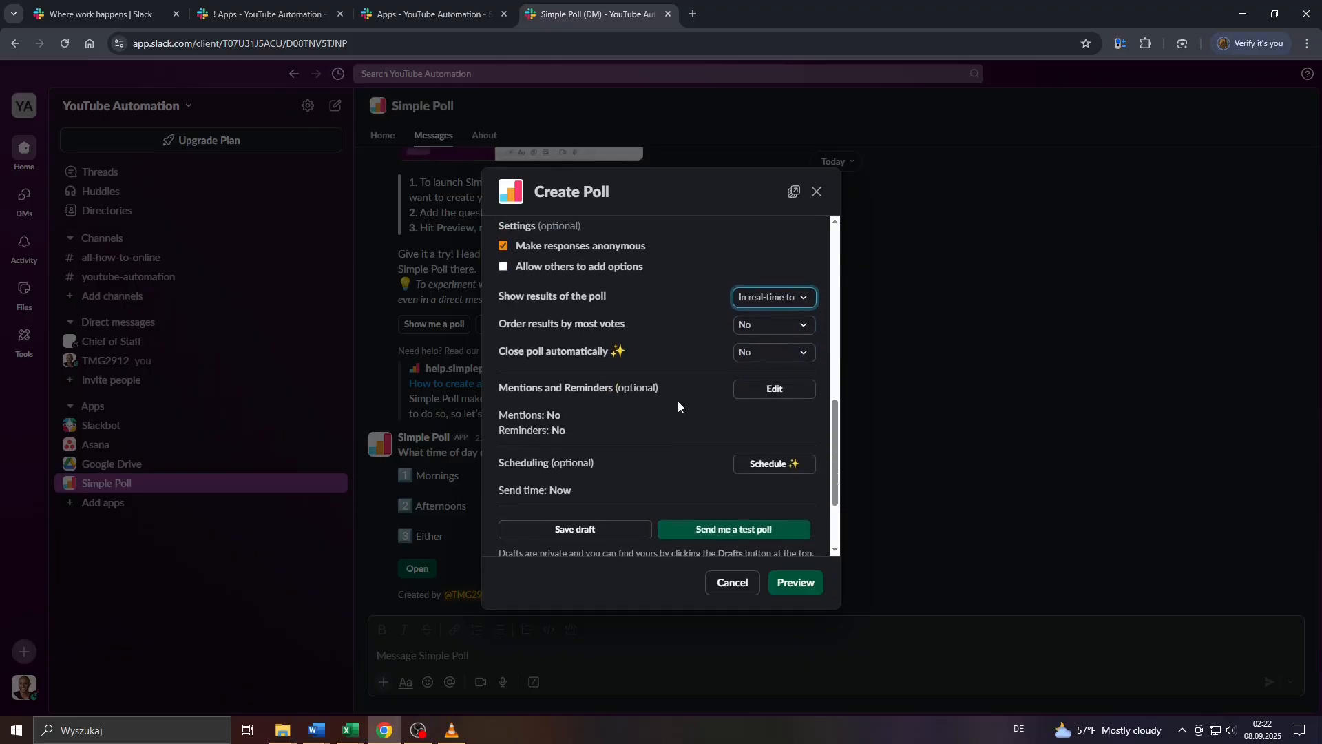
{"action": "left_click", "coordinate": [761, 395]}
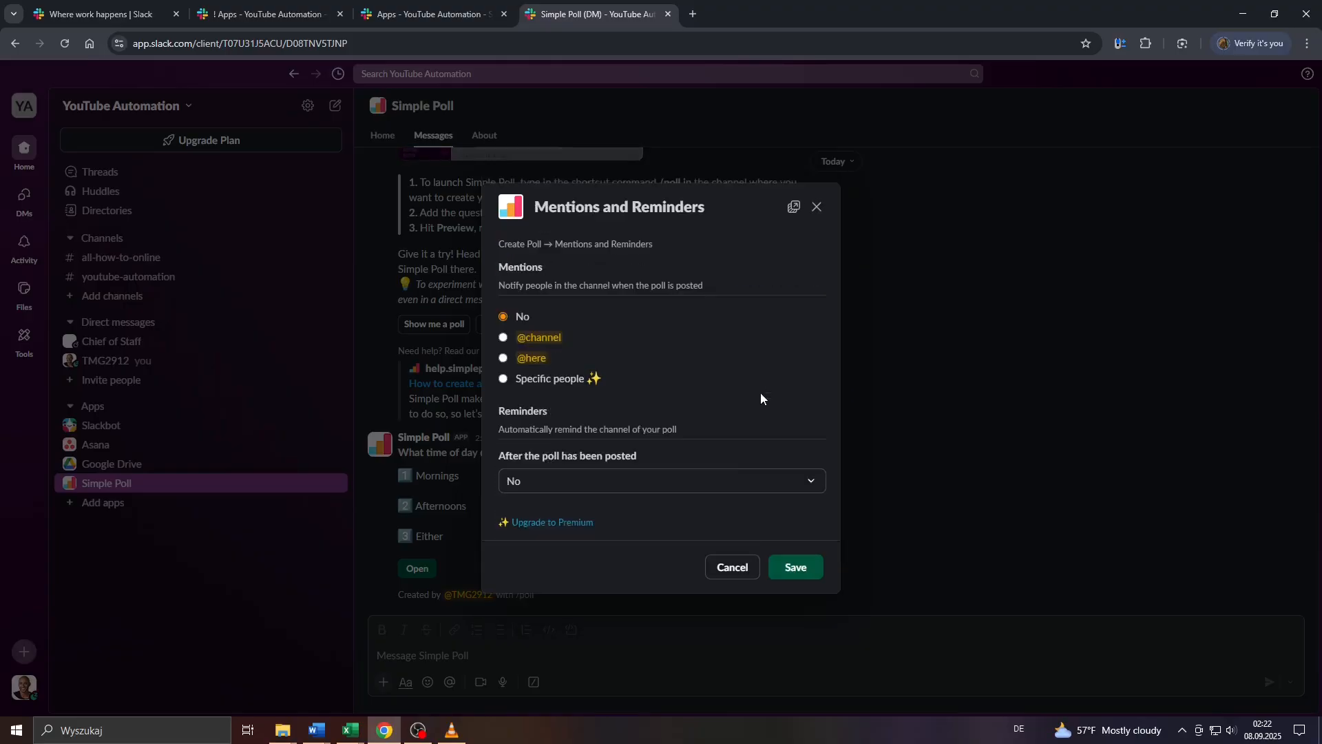
{"action": "left_click", "coordinate": [503, 338]}
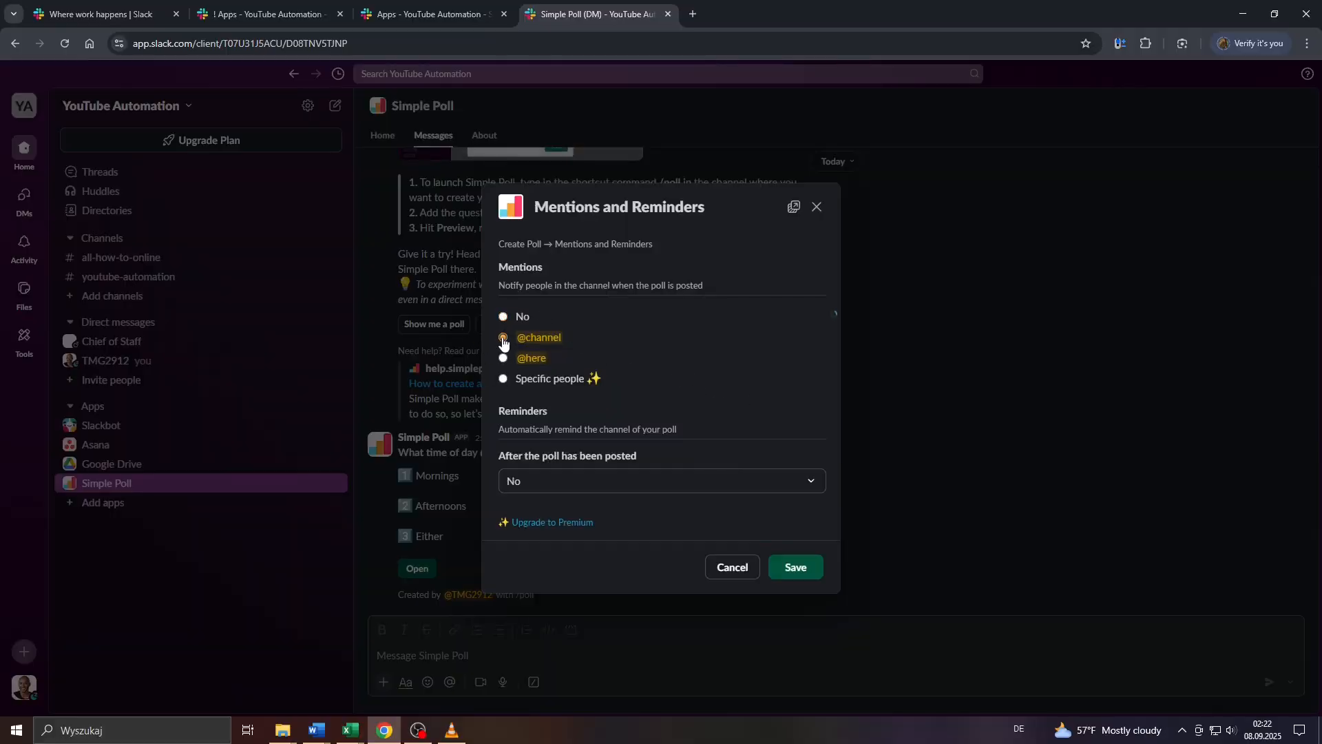
{"action": "left_click", "coordinate": [505, 358]}
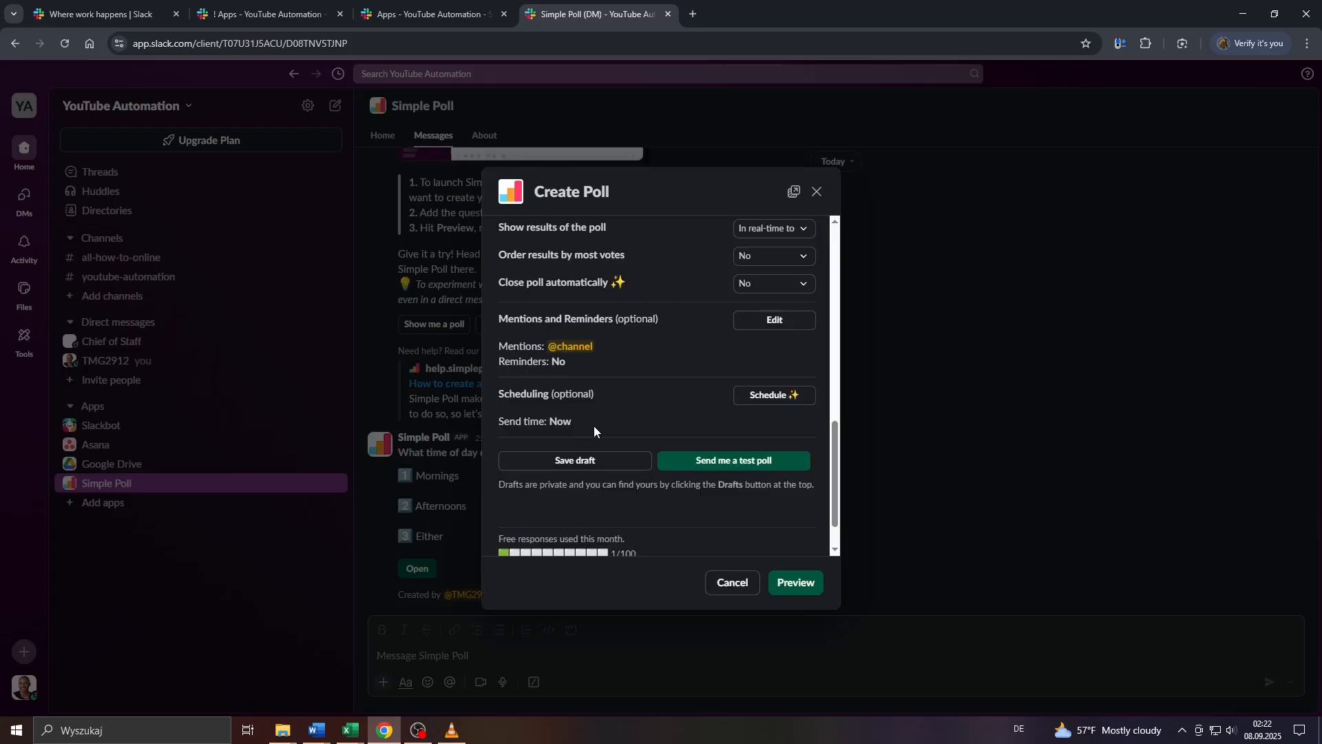
Review the time limits available for closing the poll automatically and keep the setting at No
{"action": "scroll", "coordinate": [610, 426], "scroll_direction": "up", "scroll_amount": 2}
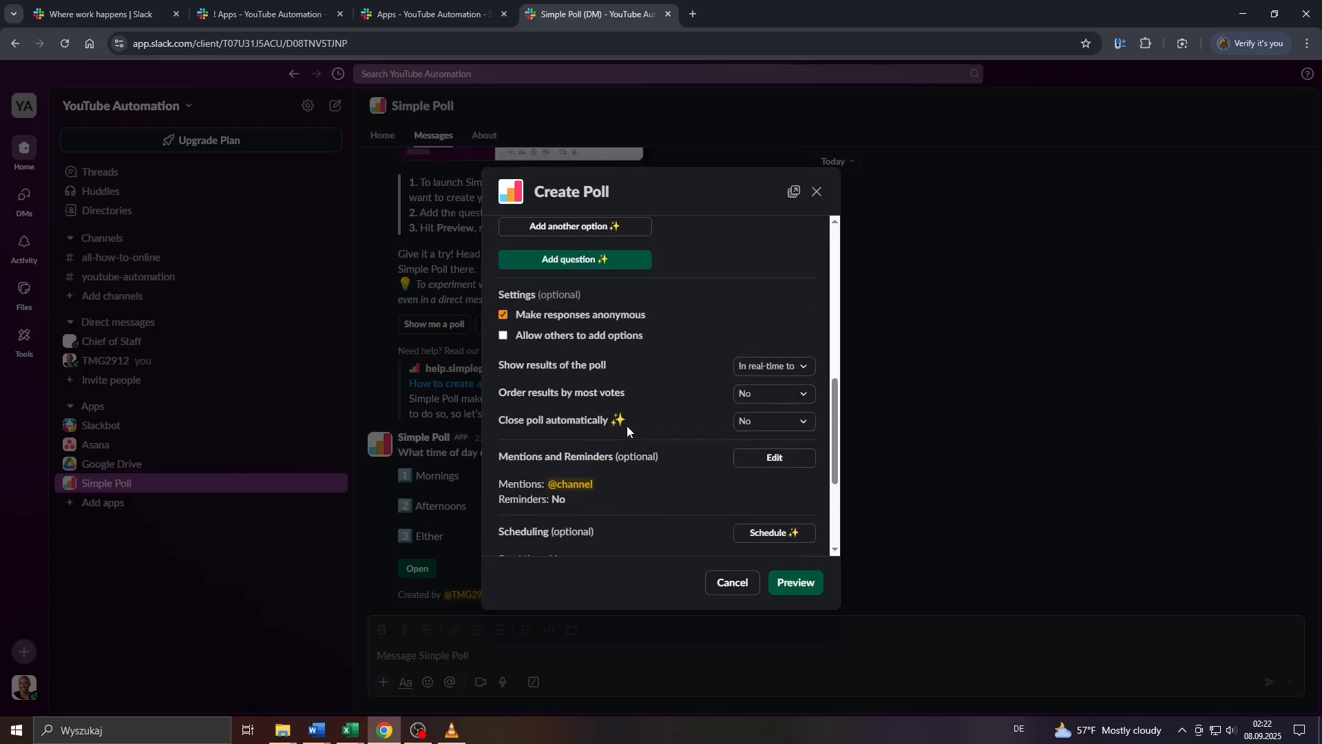
{"action": "left_click", "coordinate": [751, 422]}
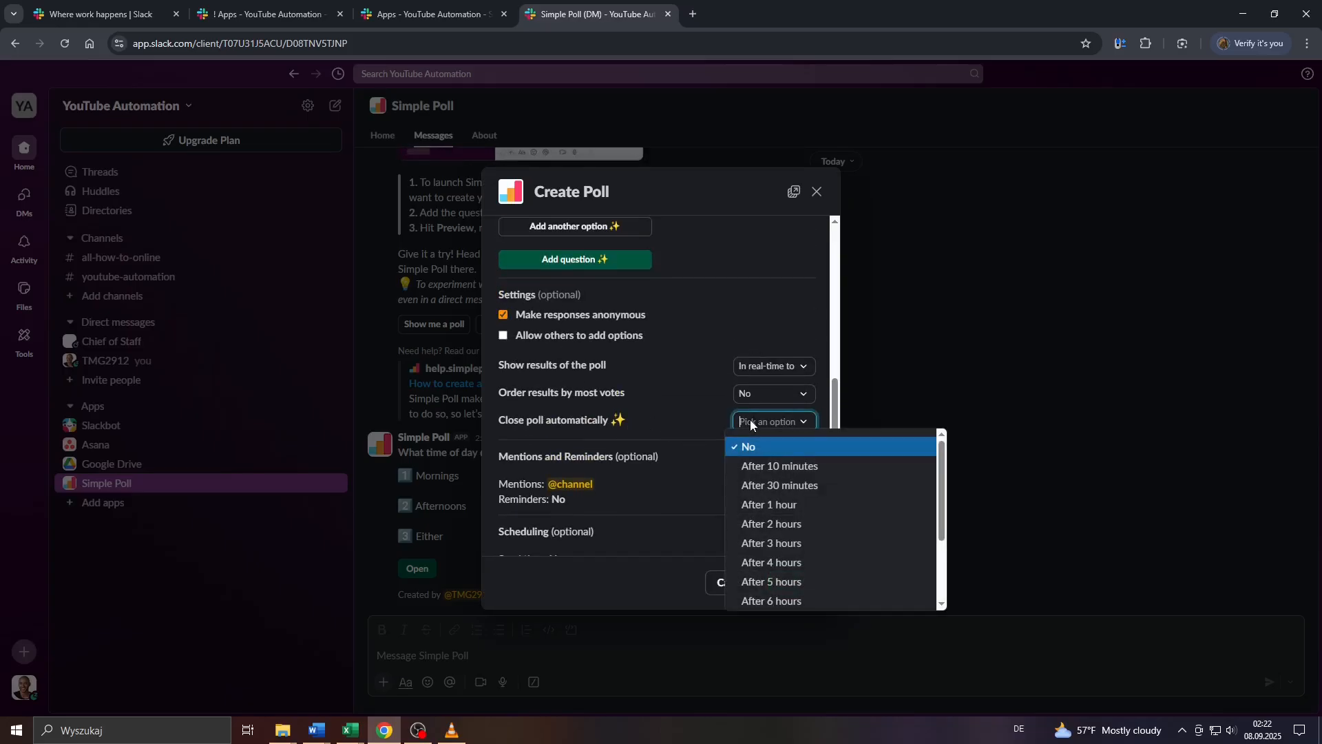
{"action": "scroll", "coordinate": [789, 509], "scroll_direction": "down", "scroll_amount": 2}
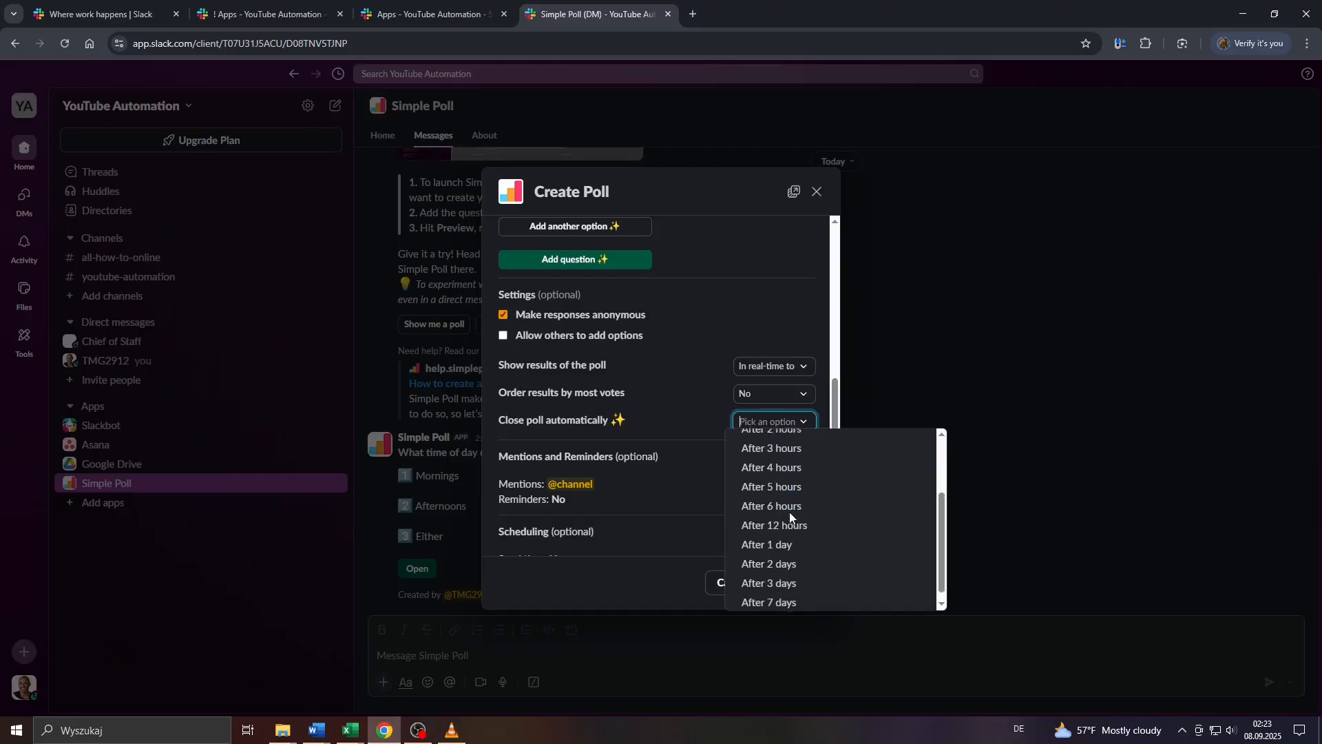
{"action": "scroll", "coordinate": [771, 537], "scroll_direction": "up", "scroll_amount": 3}
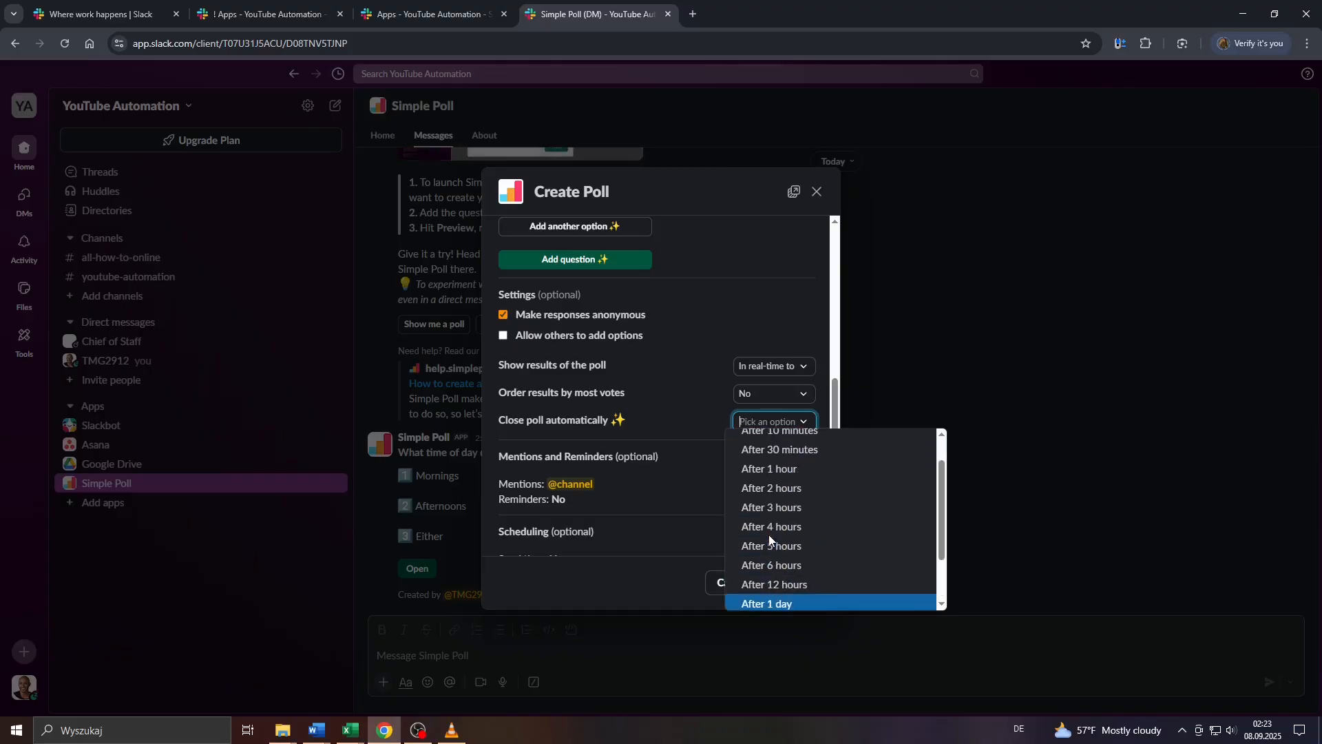
{"action": "left_click", "coordinate": [757, 450]}
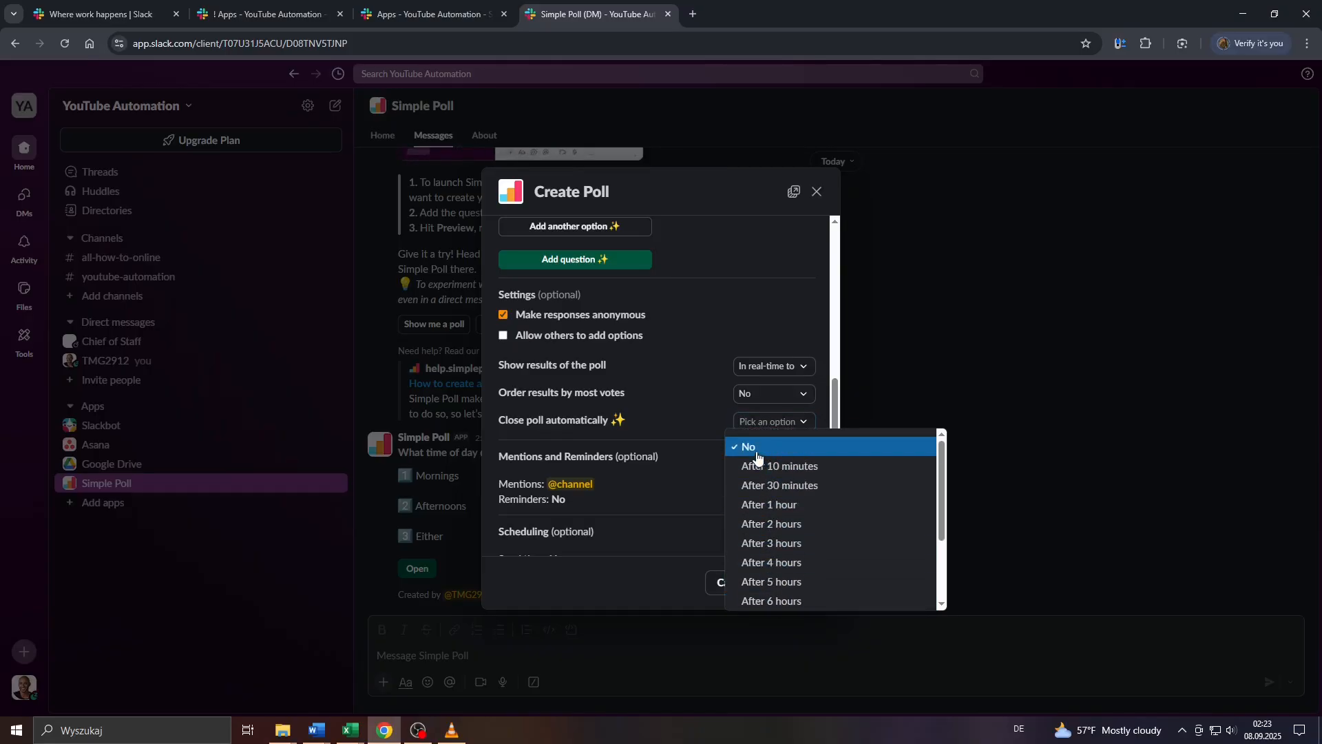
Preview the ice cream poll and review its answer options and its channel, anonymity, results and mention settings
{"action": "scroll", "coordinate": [704, 346], "scroll_direction": "down", "scroll_amount": 3}
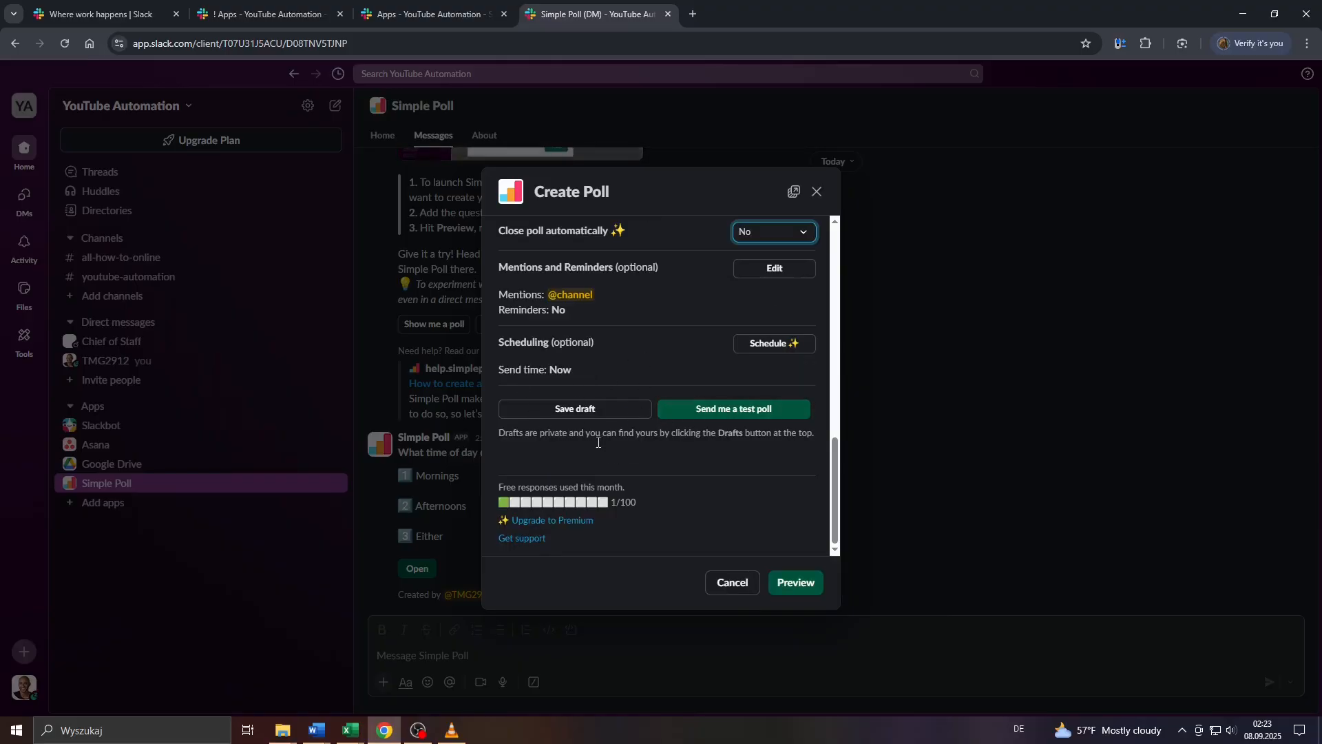
{"action": "left_click", "coordinate": [786, 577]}
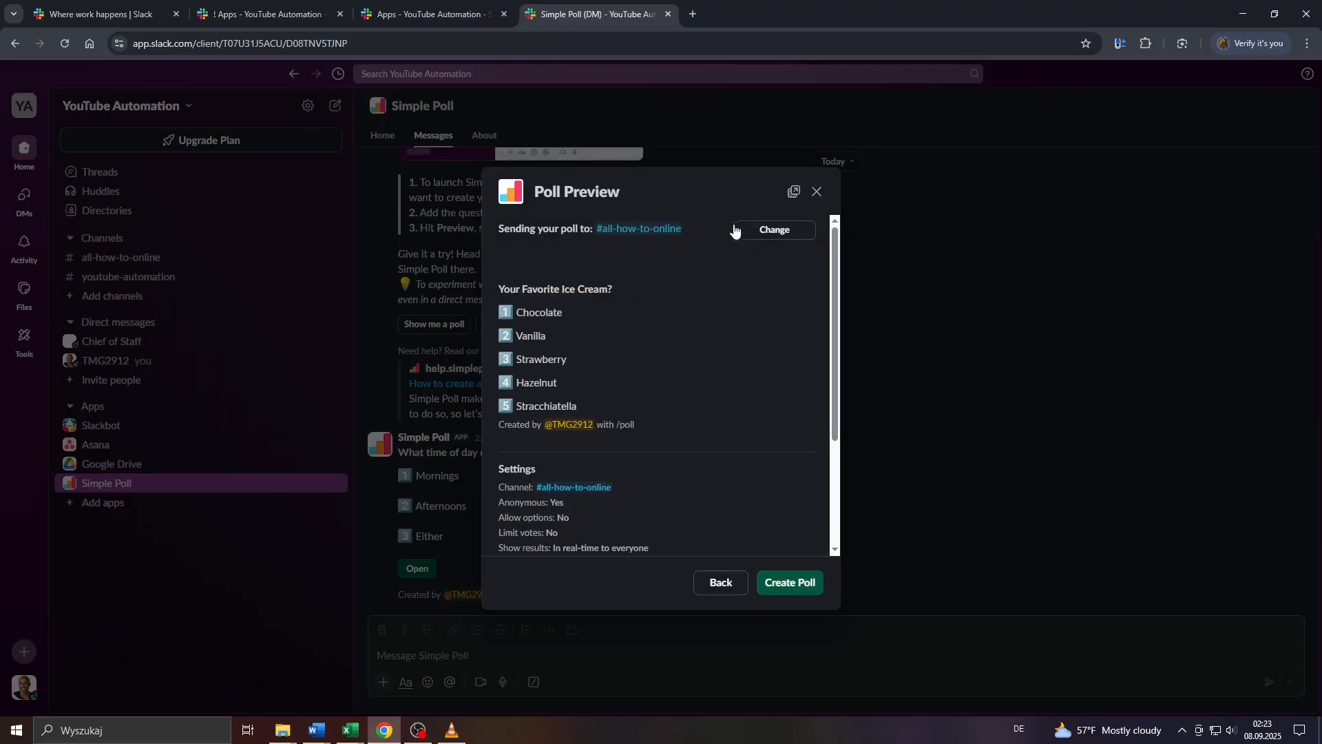
{"action": "scroll", "coordinate": [590, 291], "scroll_direction": "down", "scroll_amount": 3}
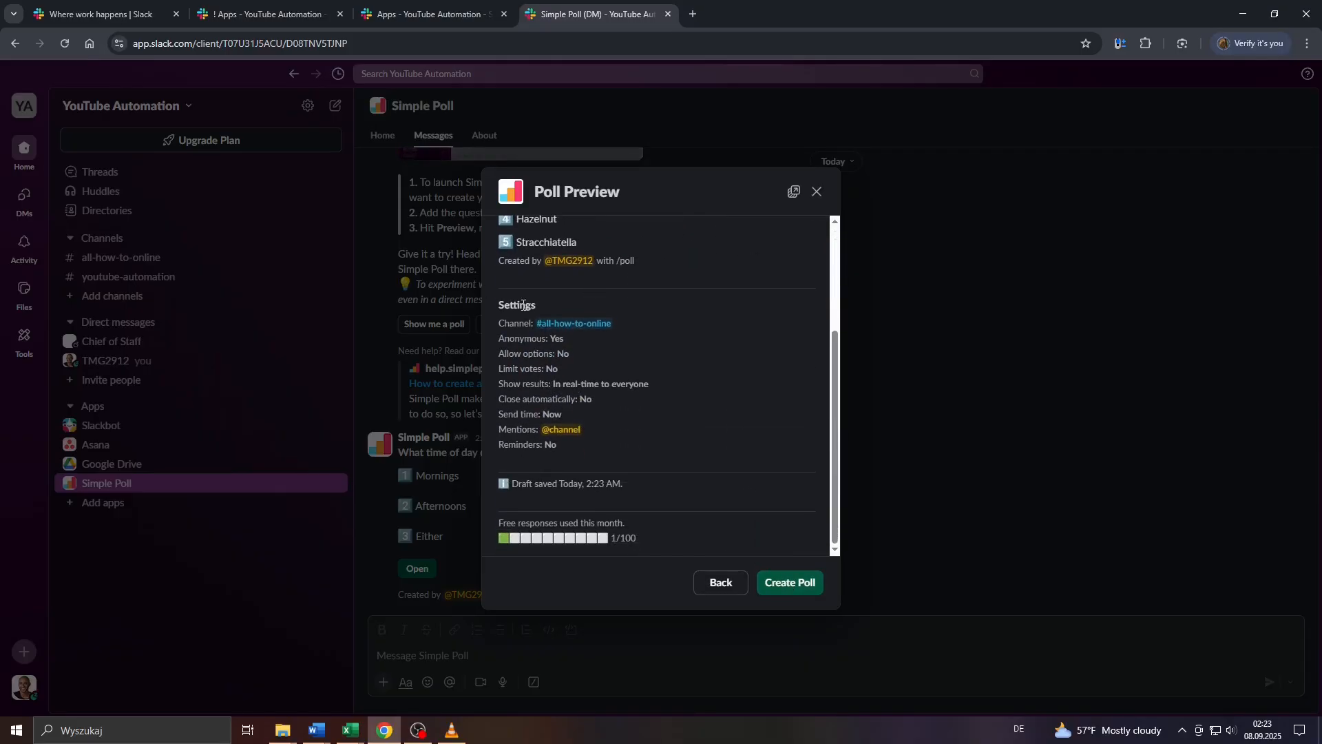
{"action": "left_click_drag", "start_coordinate": [523, 305], "coordinate": [585, 433]}
{"action": "left_click", "coordinate": [560, 419]}
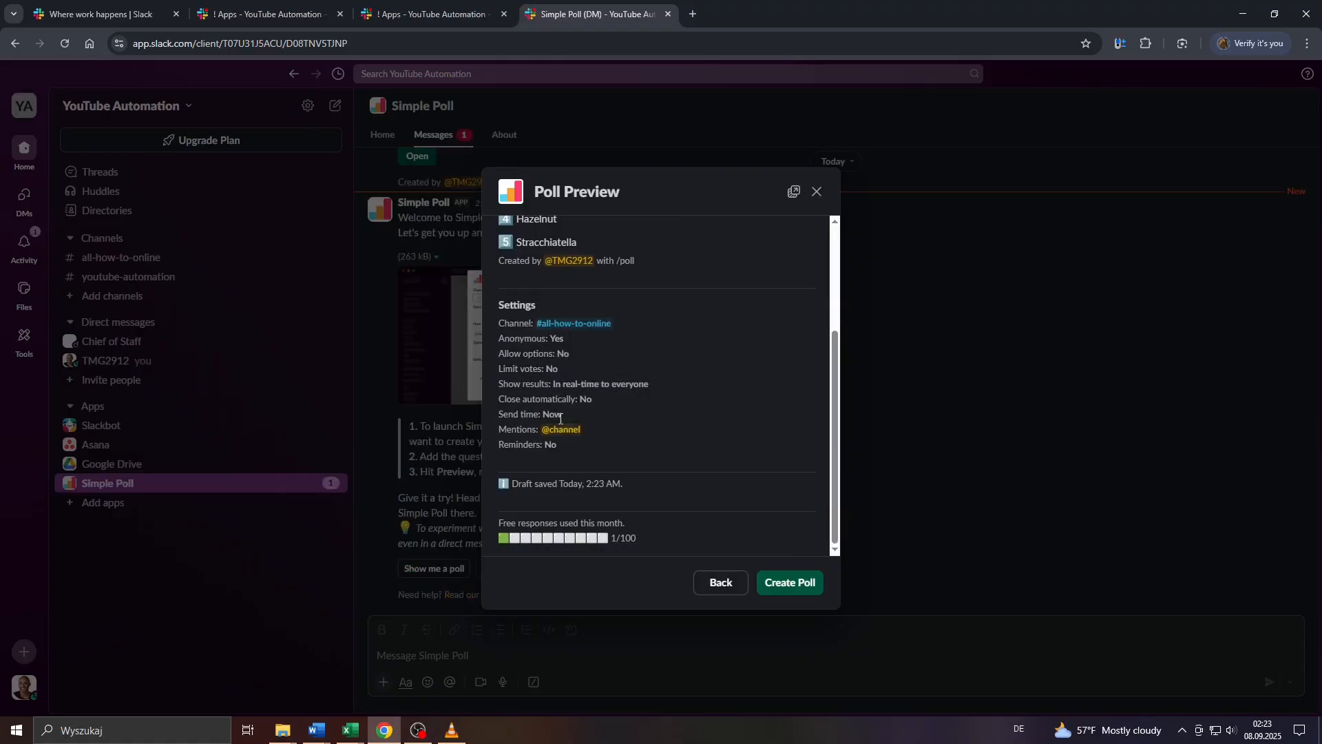
Recheck the settings in the poll form, and create the poll from its preview for the all-how-to-online channel
{"action": "left_click", "coordinate": [717, 587]}
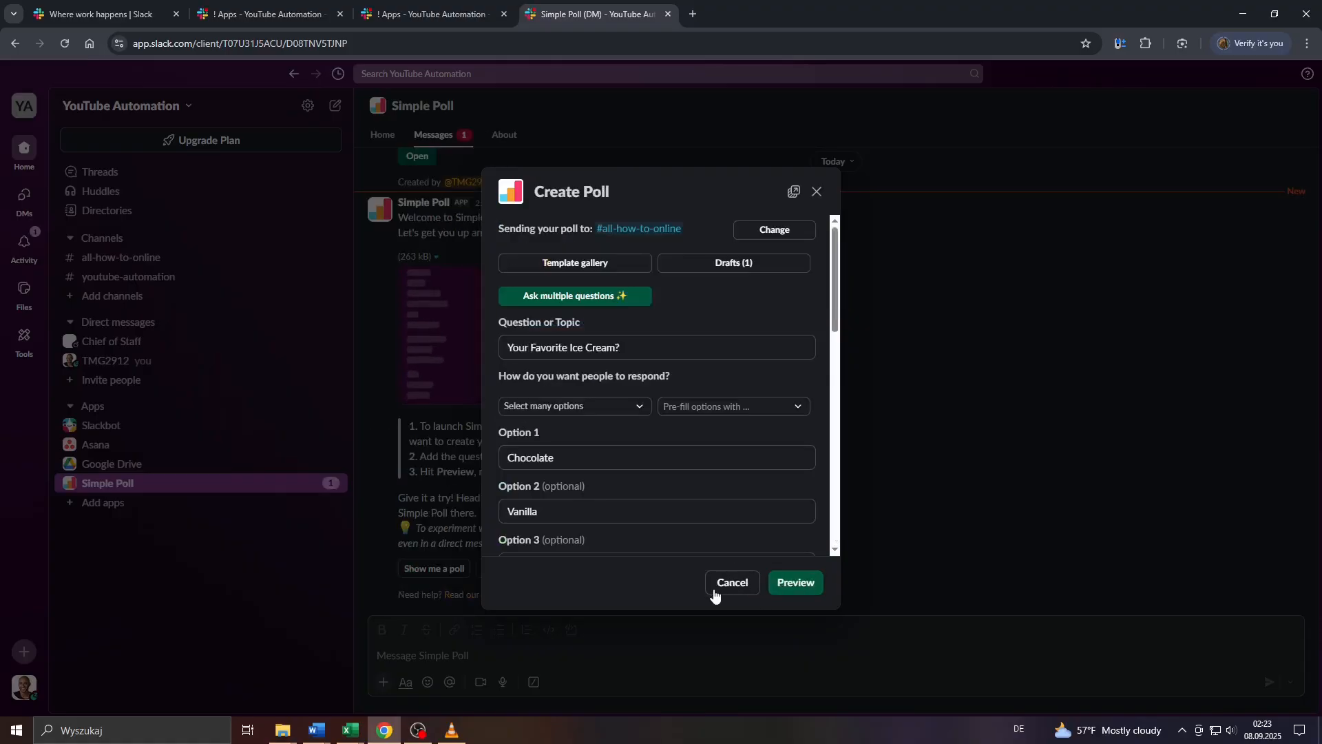
{"action": "scroll", "coordinate": [692, 523], "scroll_direction": "down", "scroll_amount": 10}
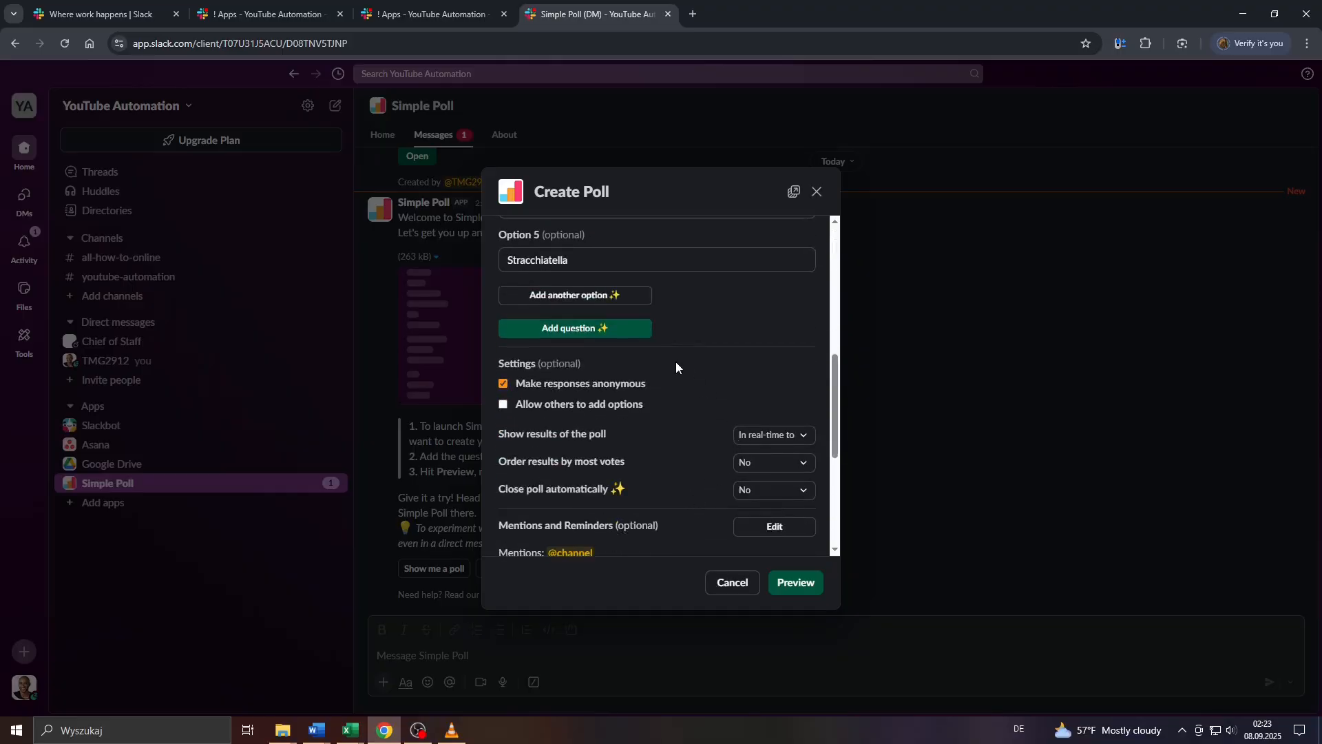
{"action": "scroll", "coordinate": [675, 362], "scroll_direction": "down", "scroll_amount": 3}
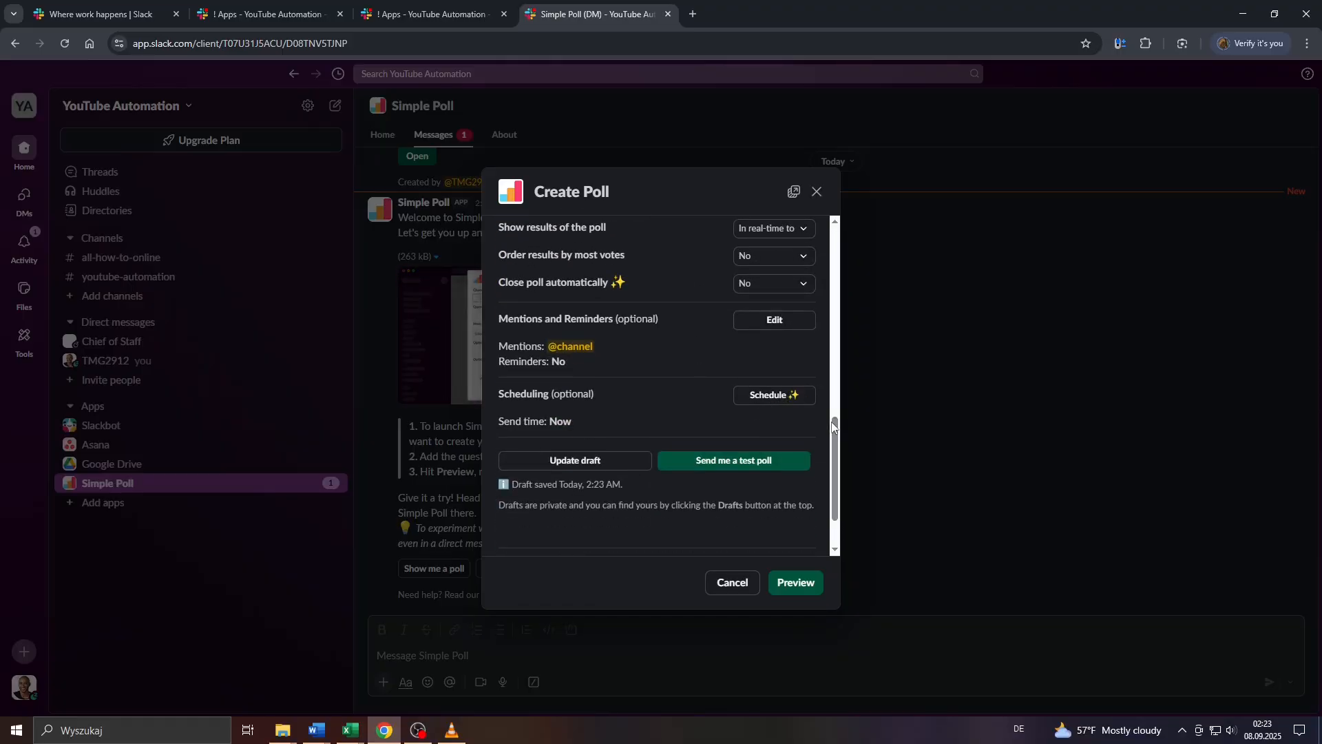
{"action": "left_click", "coordinate": [792, 584]}
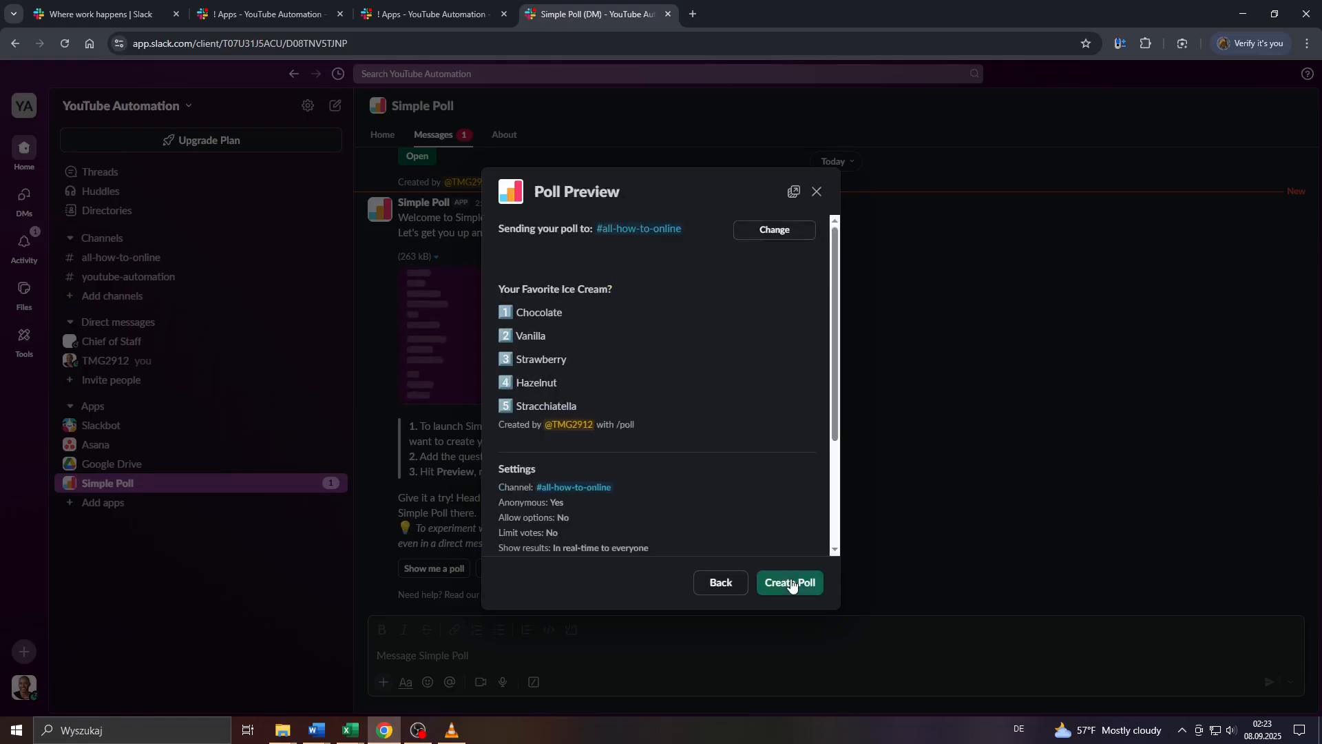
{"action": "left_click", "coordinate": [792, 584]}
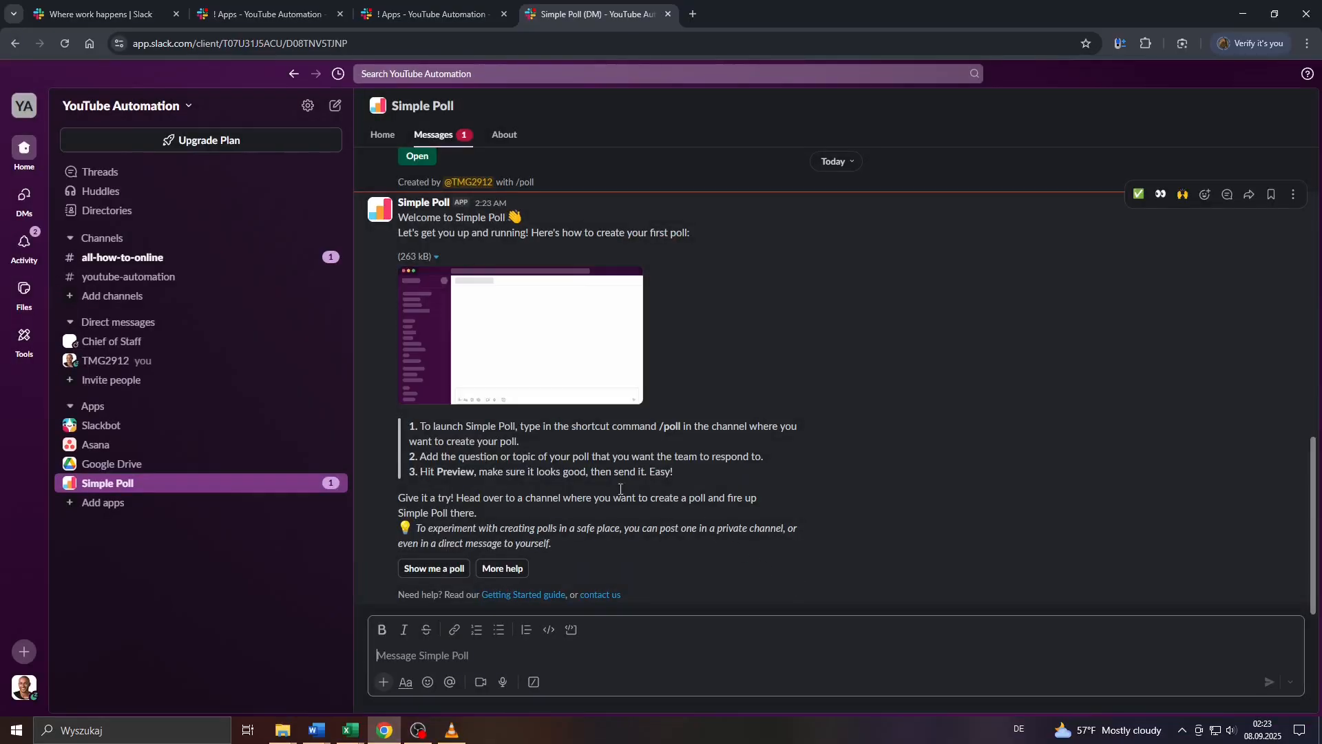
Open the all-how-to-online channel and vote for Stracchiatella in the posted favorite ice cream poll
{"action": "left_click", "coordinate": [193, 258]}
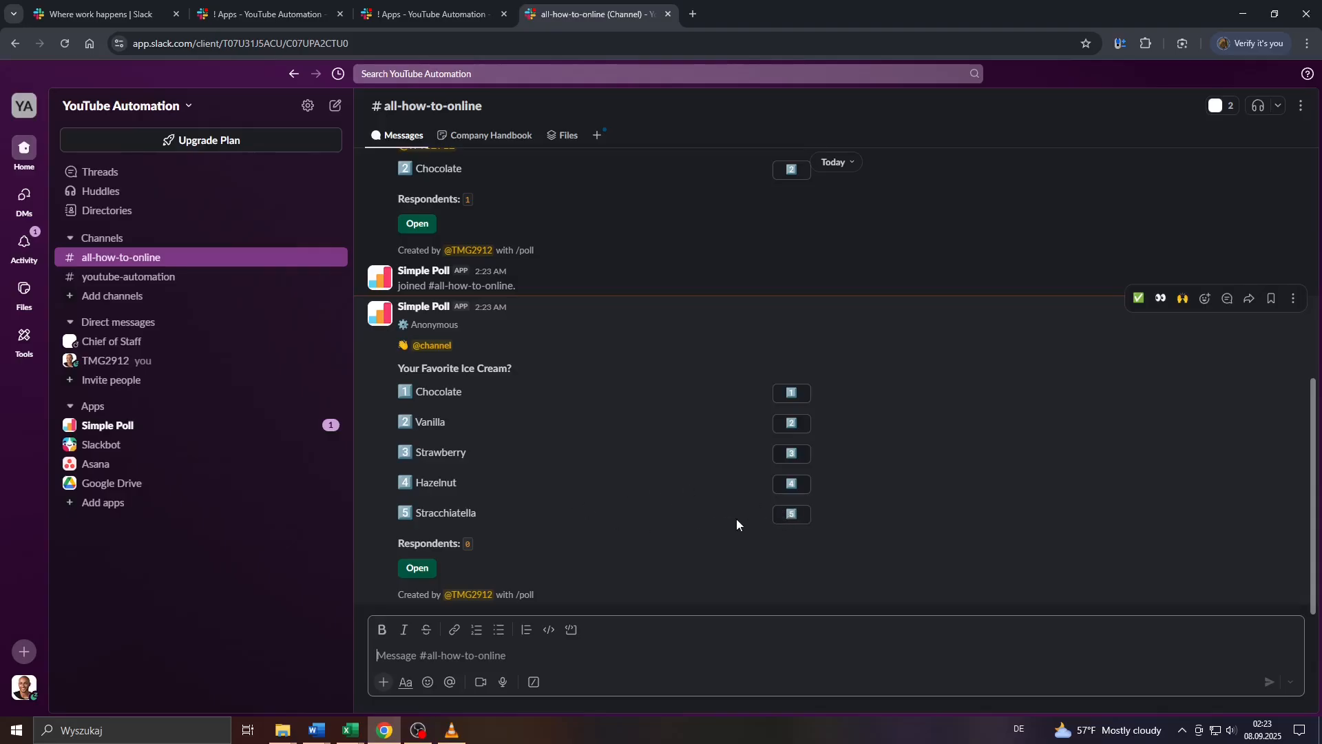
{"action": "left_click", "coordinate": [786, 517]}
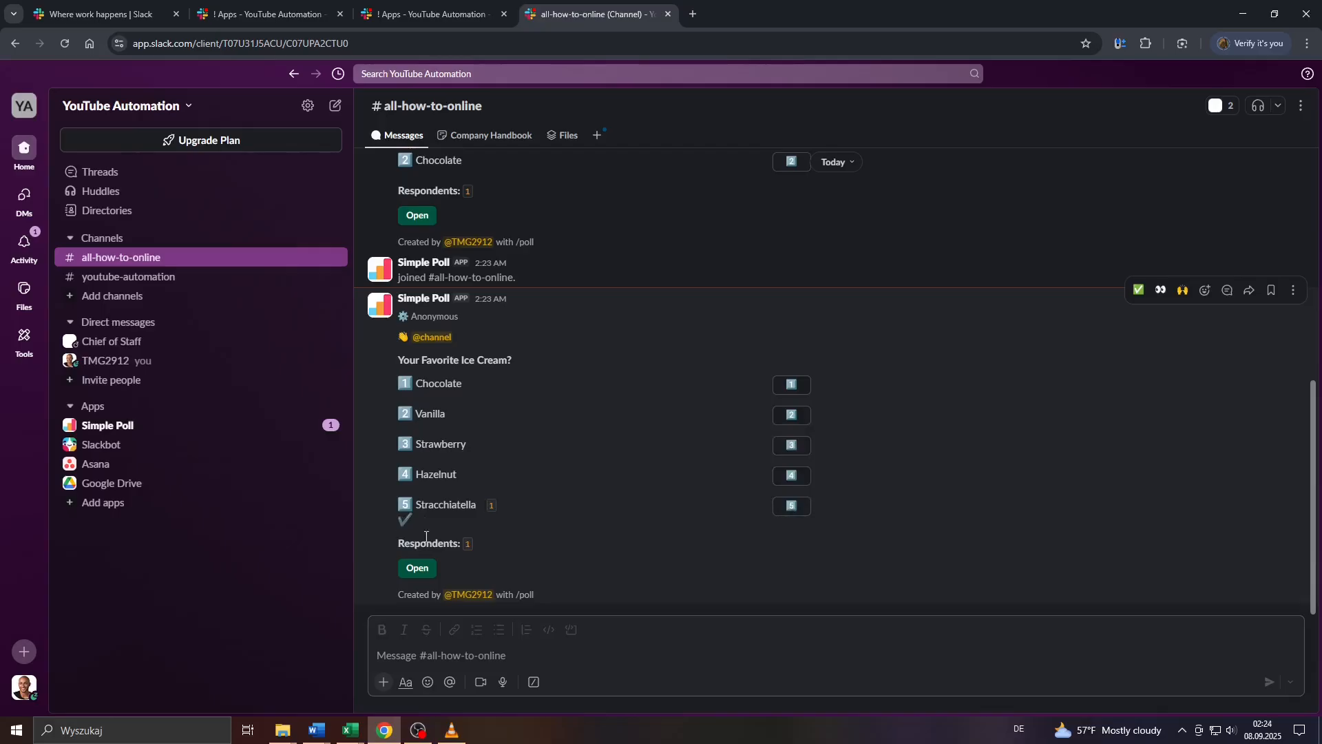
Examine the ice cream poll's current results and your own response, and return to the channel
{"action": "left_click", "coordinate": [421, 569]}
{"action": "scroll", "coordinate": [551, 387], "scroll_direction": "down", "scroll_amount": 3}
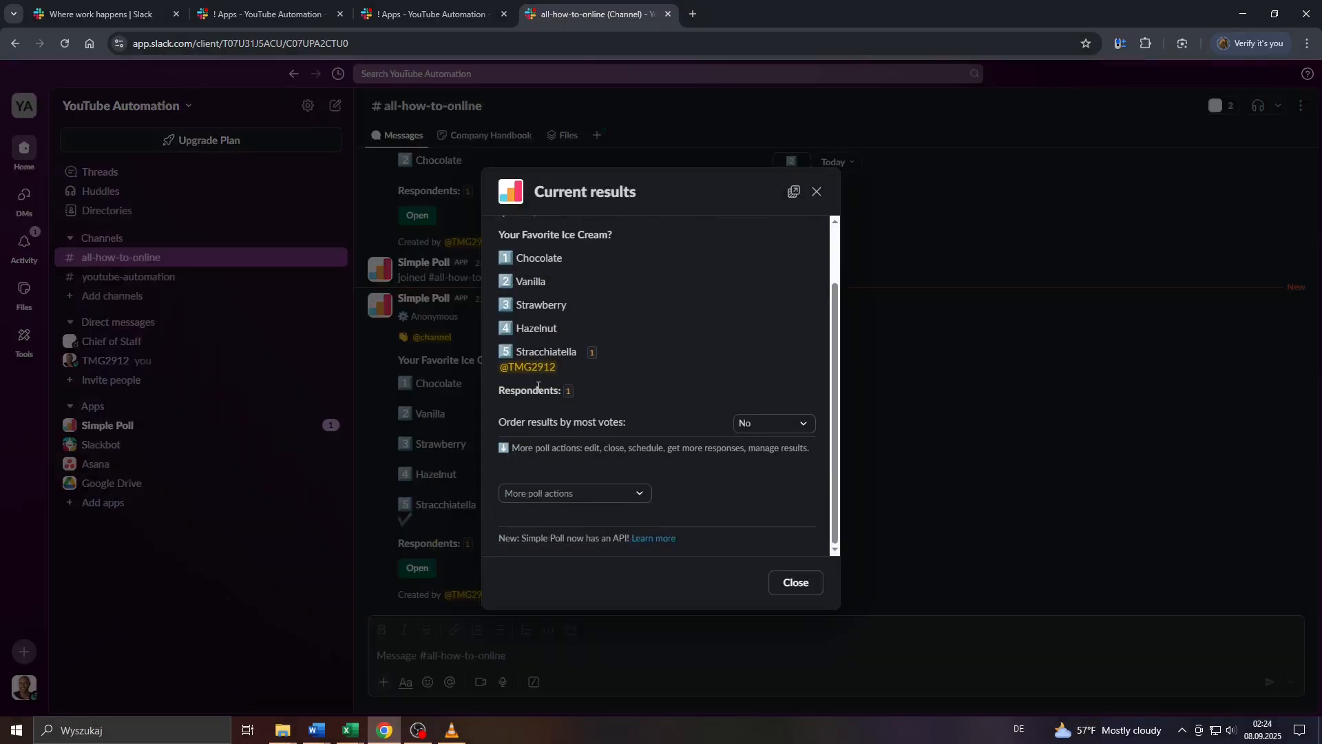
{"action": "scroll", "coordinate": [538, 386], "scroll_direction": "up", "scroll_amount": 3}
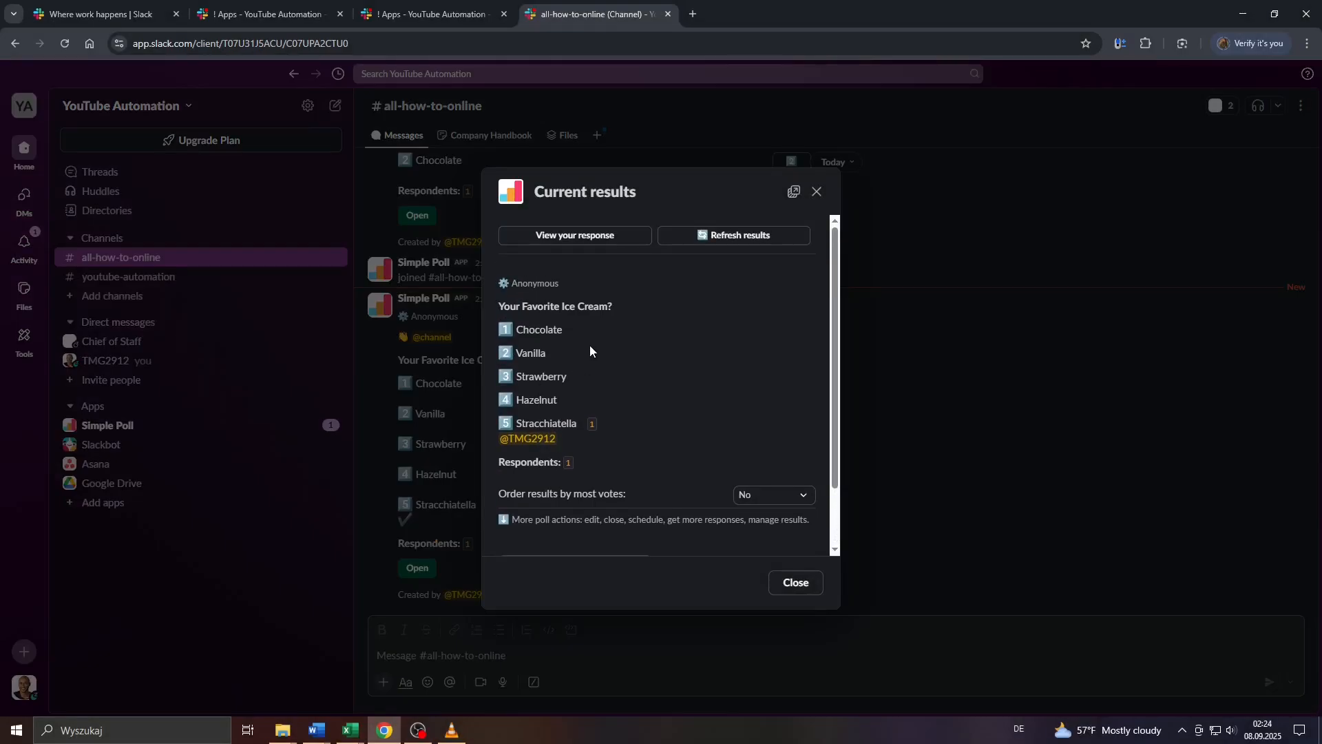
{"action": "left_click", "coordinate": [580, 236]}
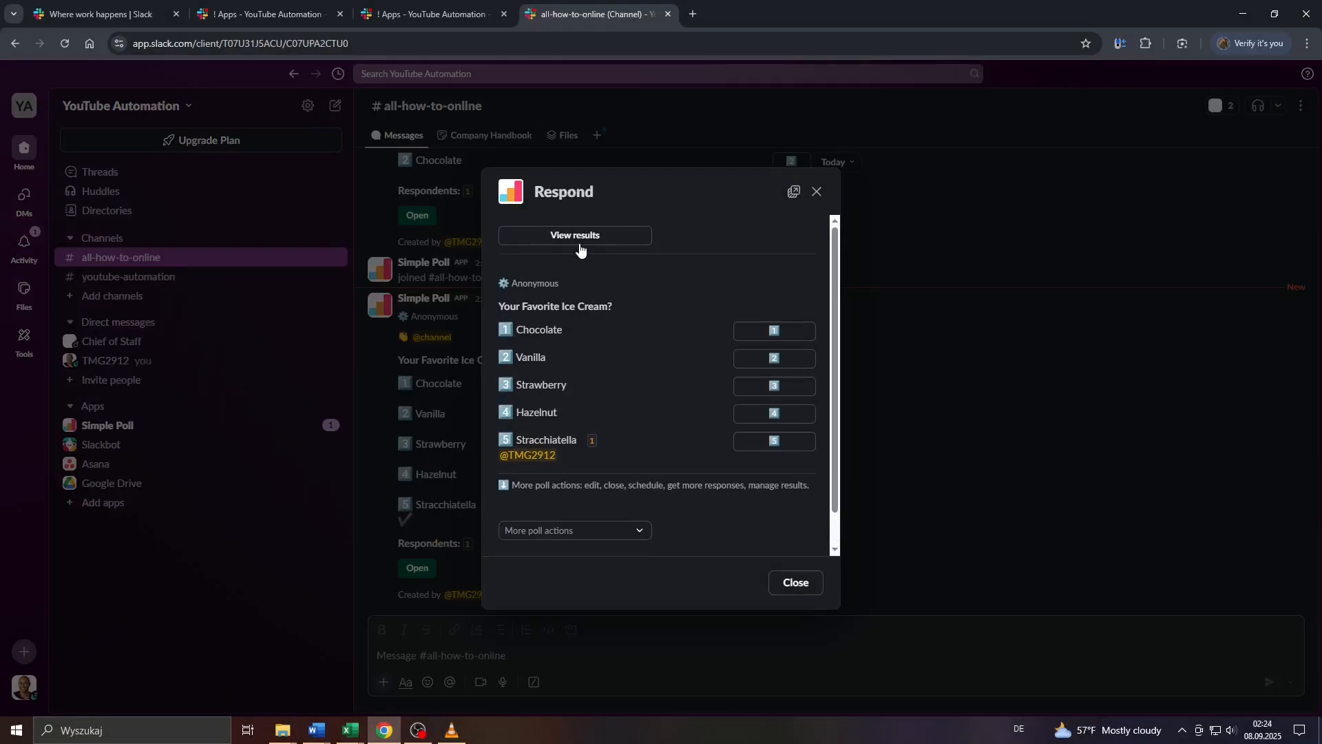
{"action": "left_click", "coordinate": [580, 242]}
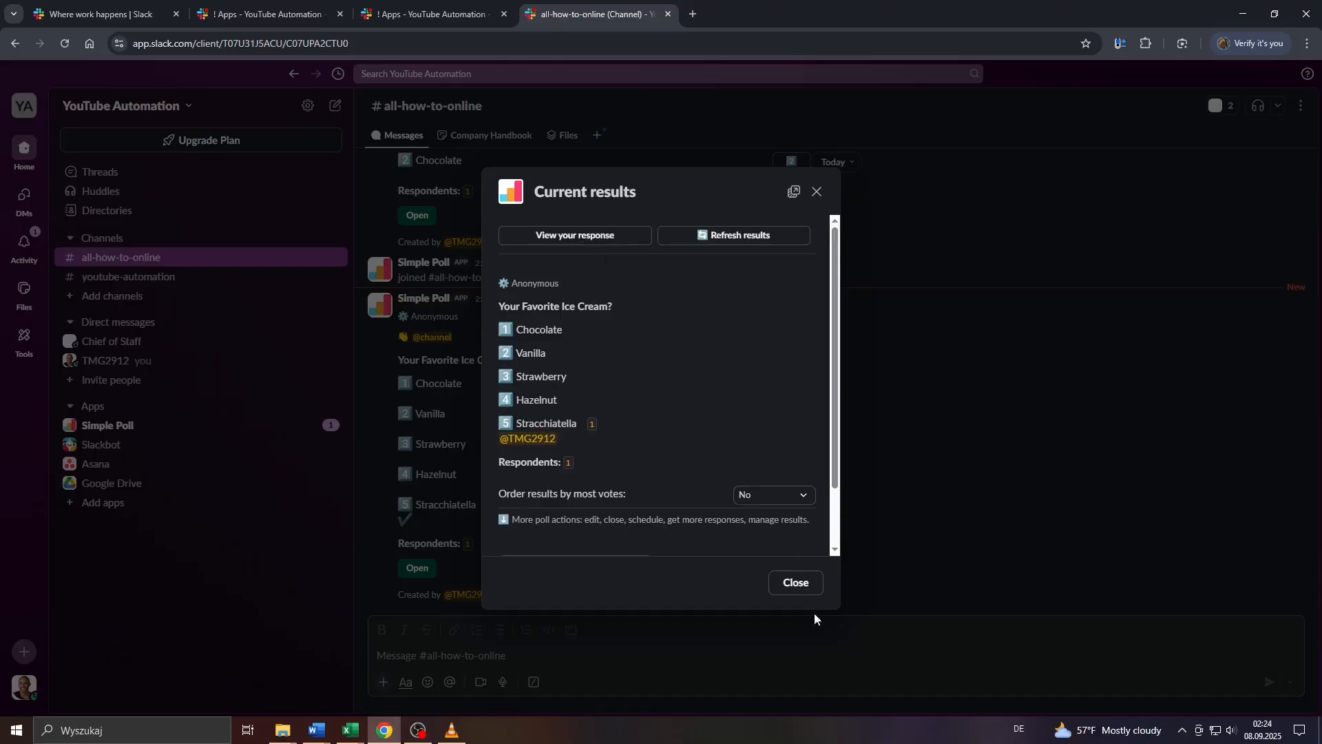
{"action": "left_click", "coordinate": [815, 586]}
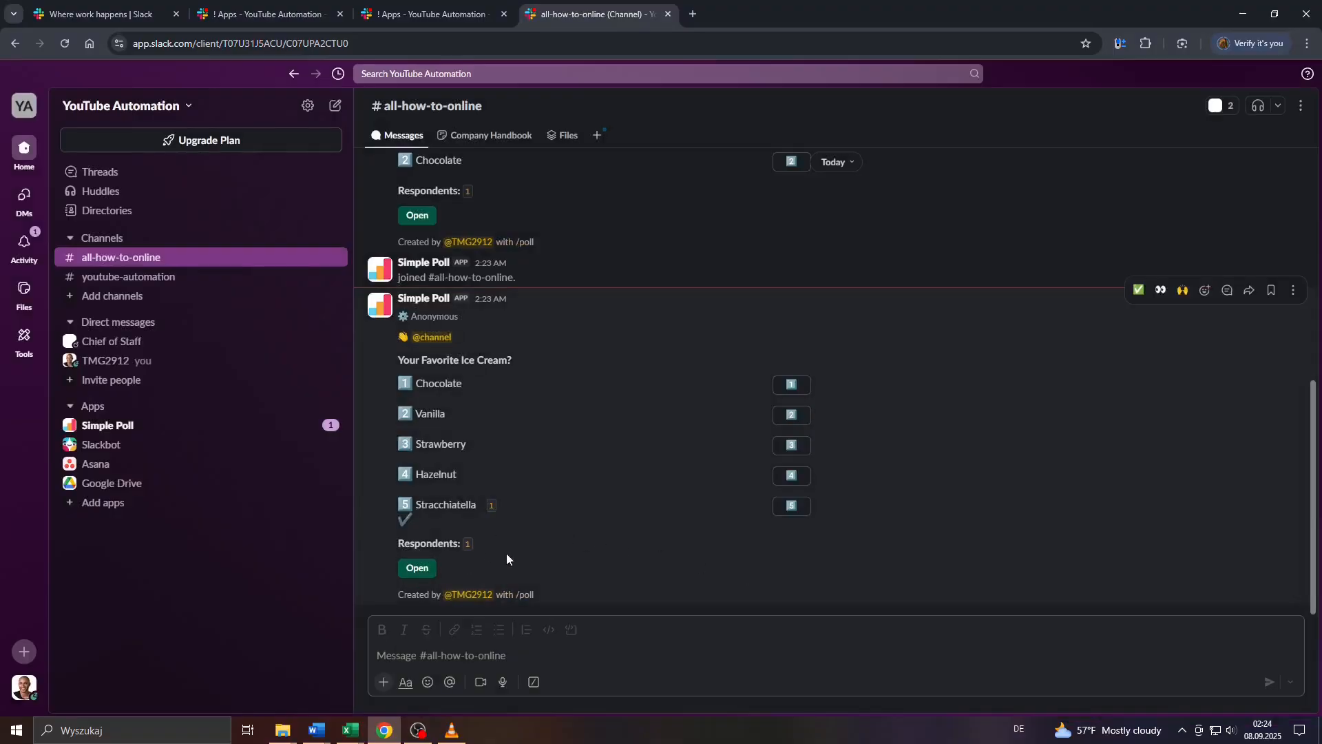
Add a second vote for Hazelnut in the favorite ice cream poll
{"action": "left_click", "coordinate": [476, 656]}
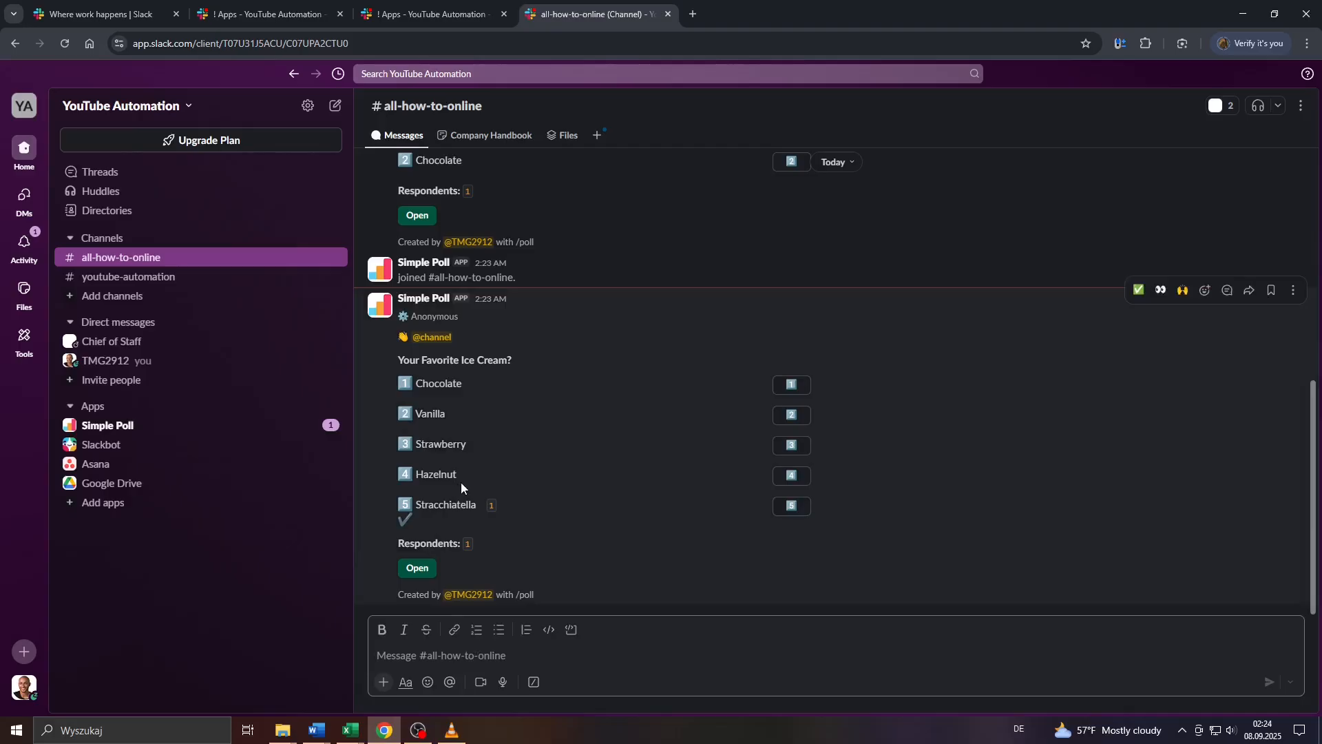
{"action": "left_click", "coordinate": [791, 476]}
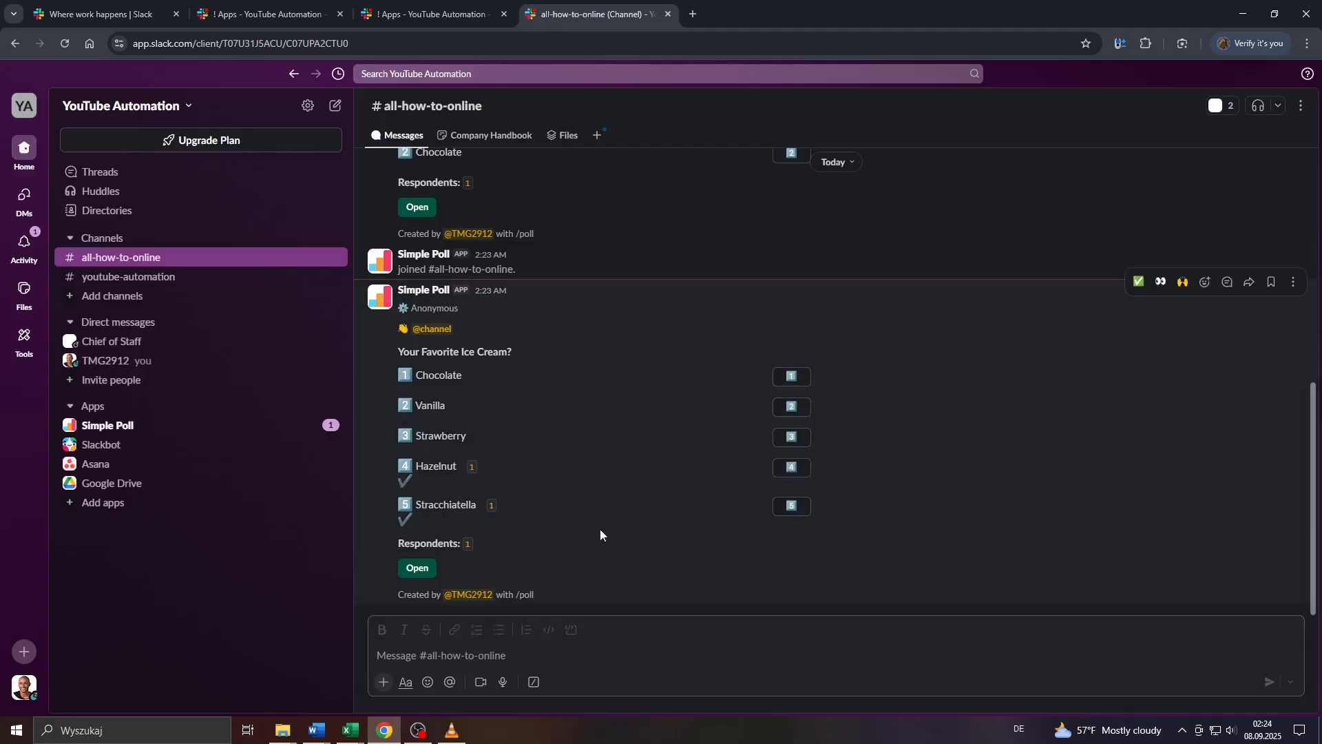